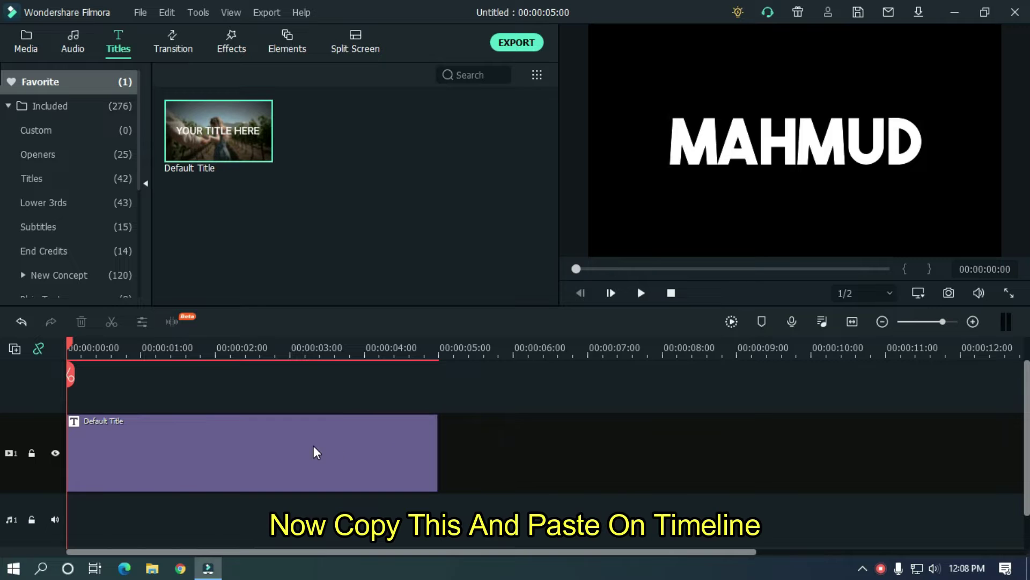
# - Duplicate the title clip by copying it and pasting the copy at about 6 seconds on the same track
pyautogui.rightClick(313, 446)
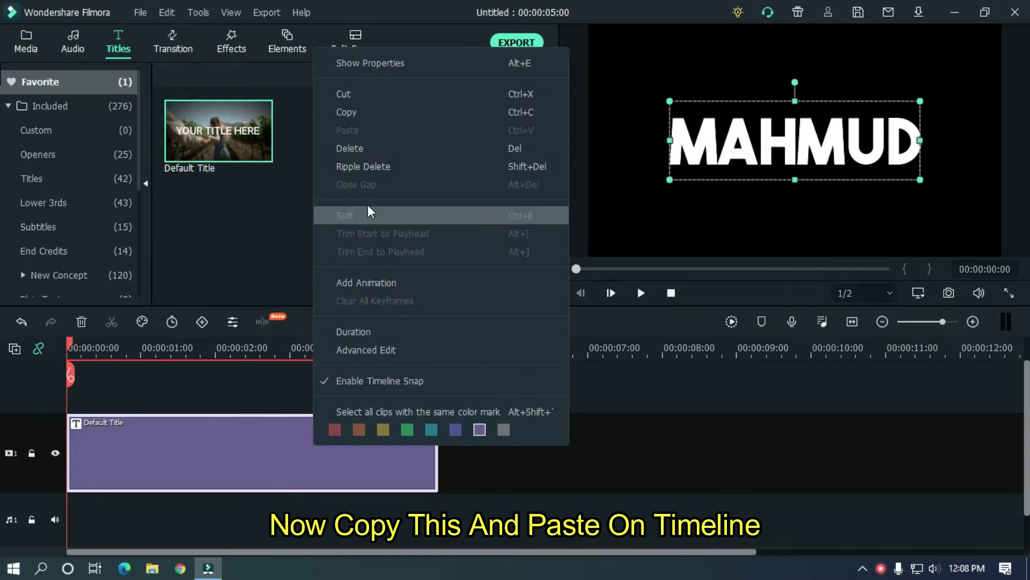
pyautogui.click(351, 113)
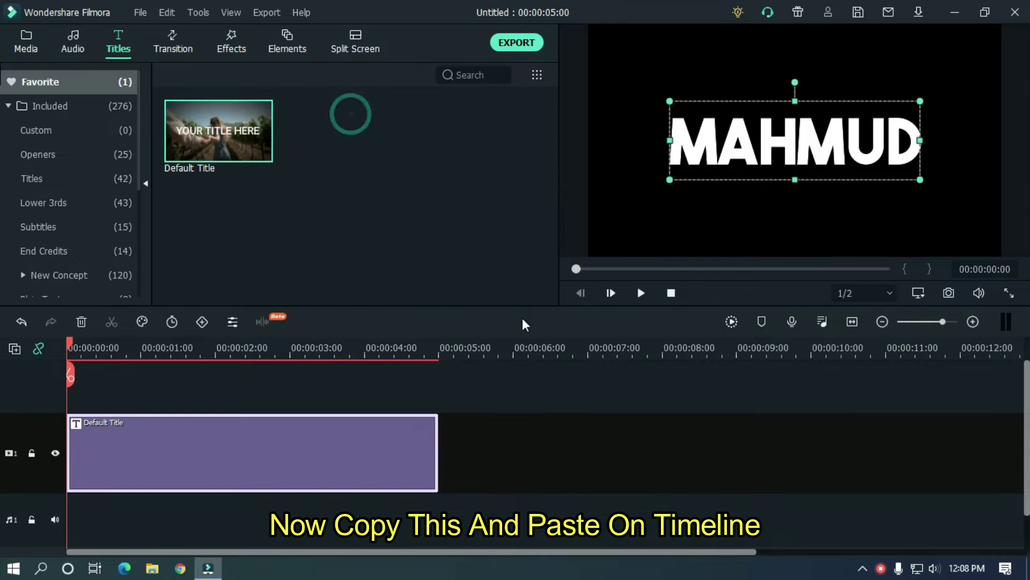
pyautogui.click(516, 348)
pyautogui.hotkey('ctrl', 'v')
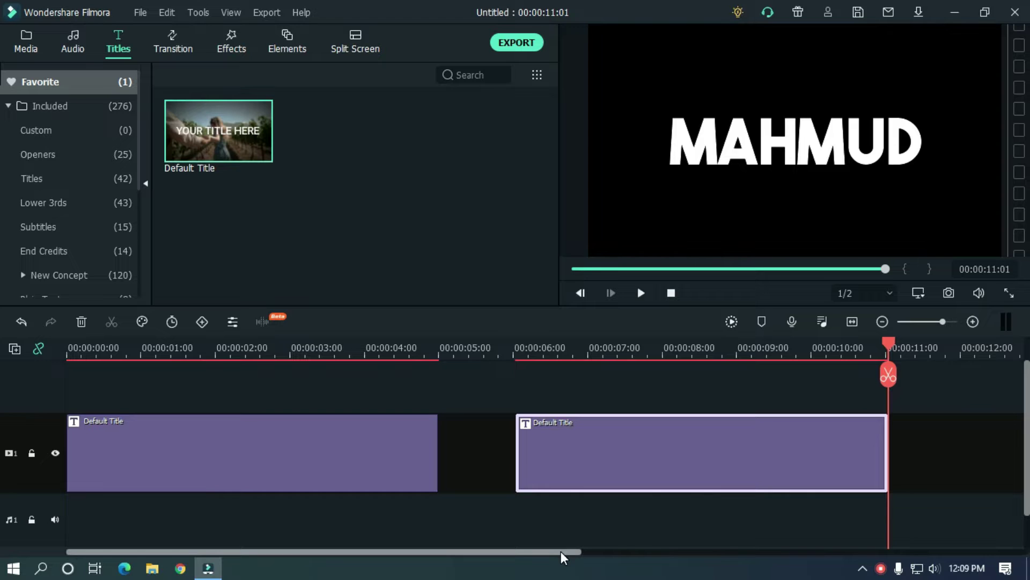
# - In the pasted title's advanced text settings, turn off the text fill and turn on the text border
pyautogui.moveTo(575, 553); pyautogui.dragTo(623, 552)
pyautogui.click(517, 349)
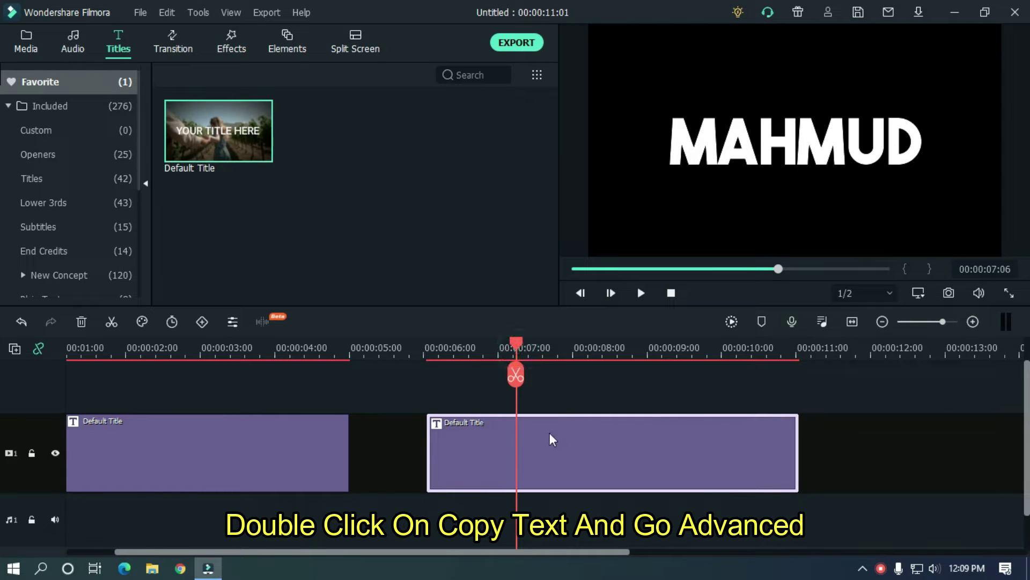
pyautogui.doubleClick(555, 454)
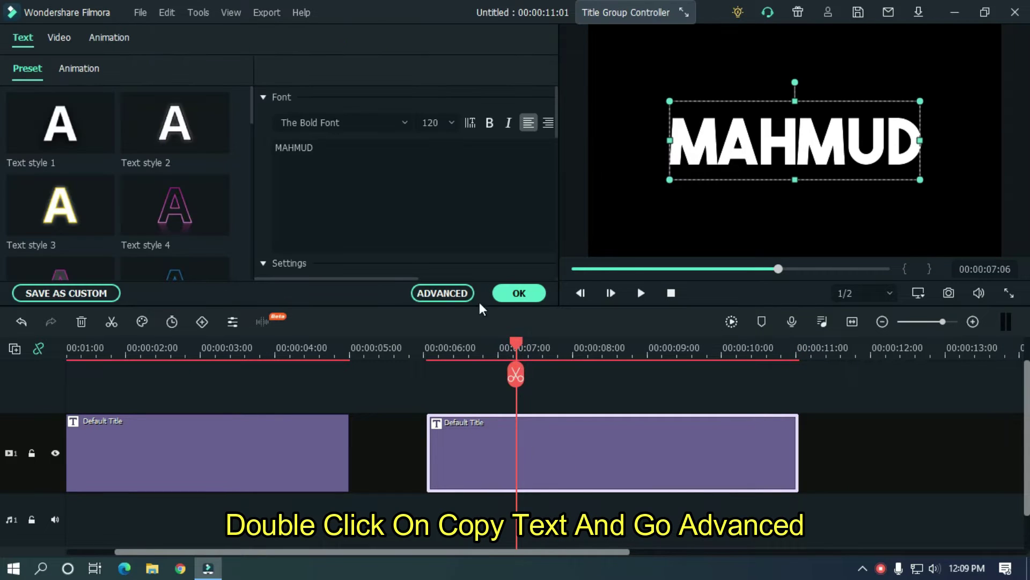
pyautogui.click(443, 295)
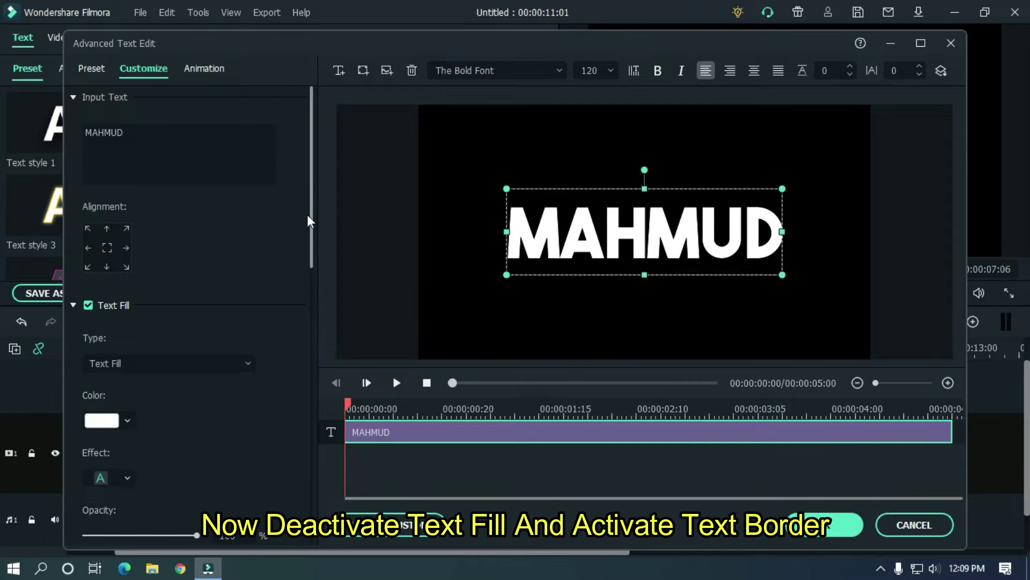
pyautogui.click(88, 307)
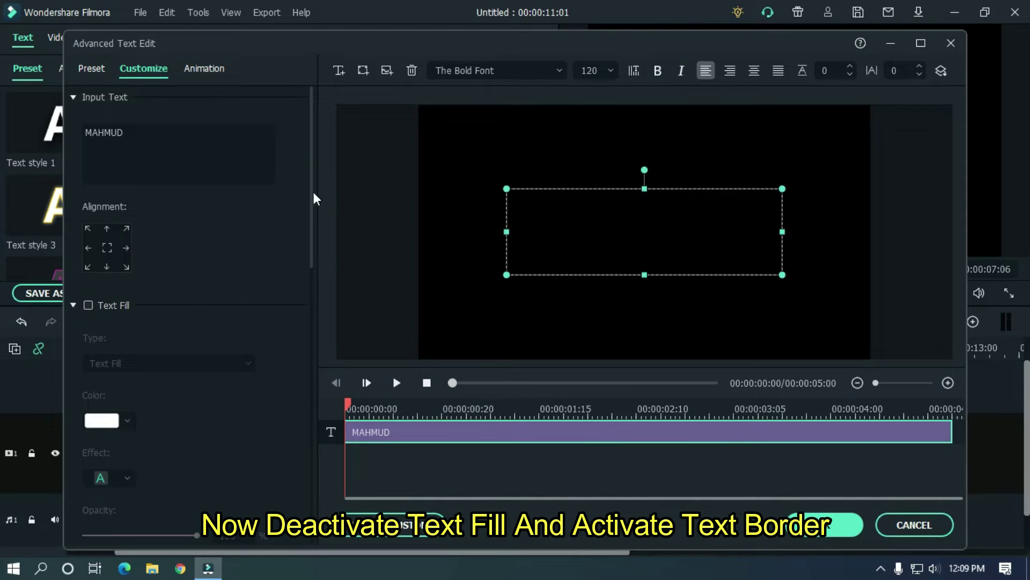
pyautogui.scroll(-2, 313, 196)
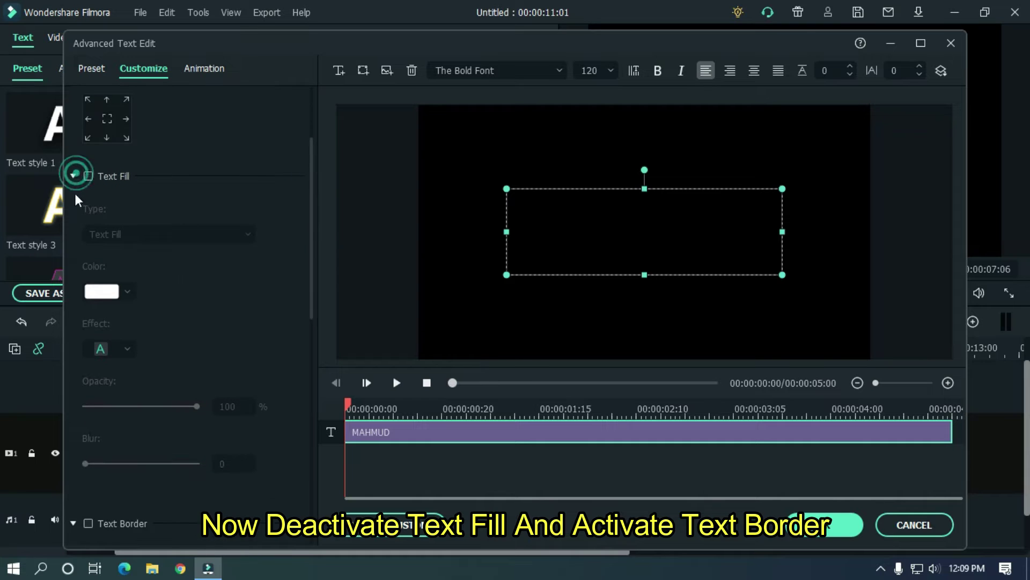
pyautogui.click(74, 177)
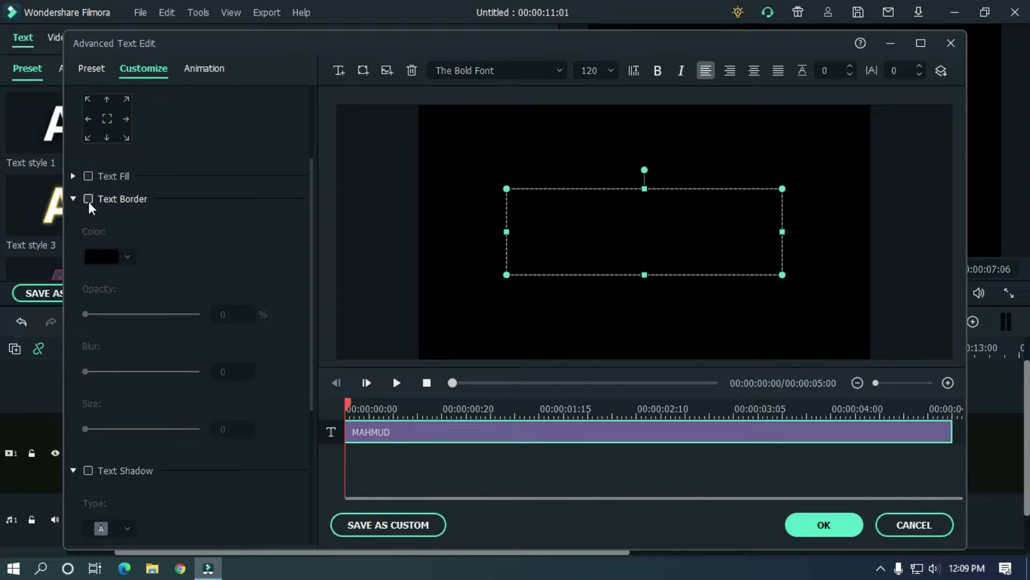
pyautogui.click(88, 199)
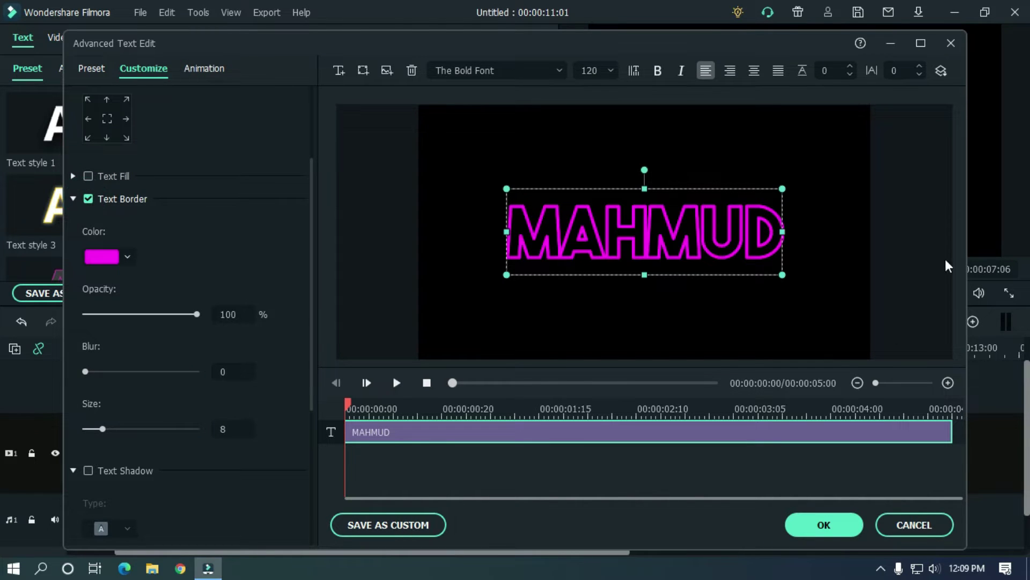
# - Set the text border colour to white (#ffffff) and its size to 3, and apply the advanced text settings
pyautogui.click(120, 258)
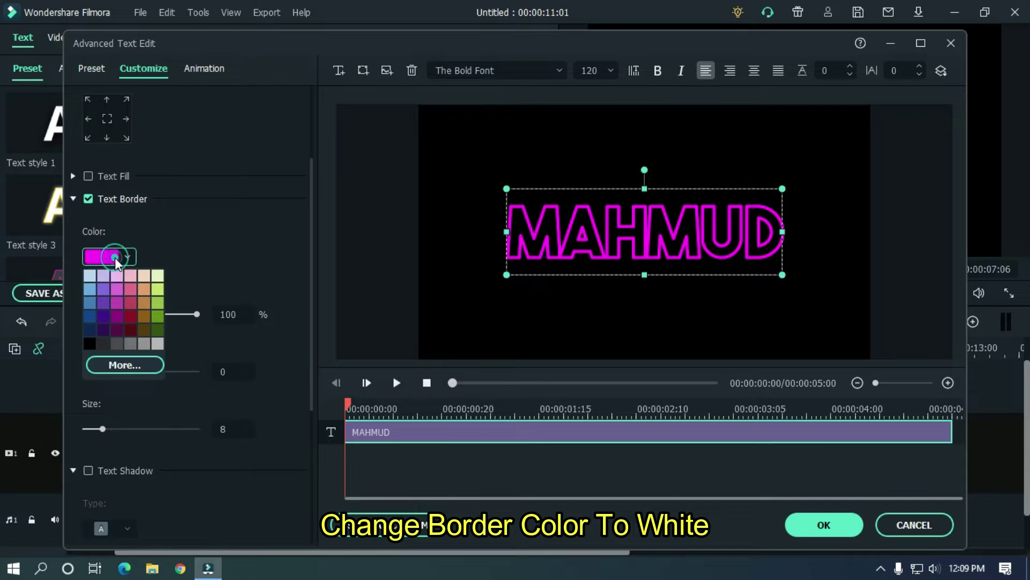
pyautogui.click(111, 366)
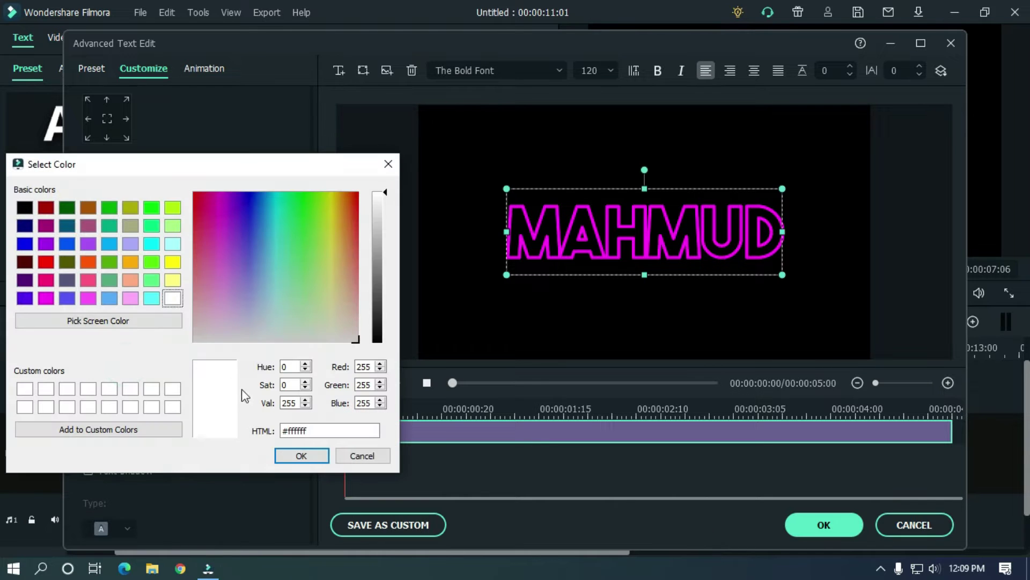
pyautogui.click(173, 297)
pyautogui.click(297, 454)
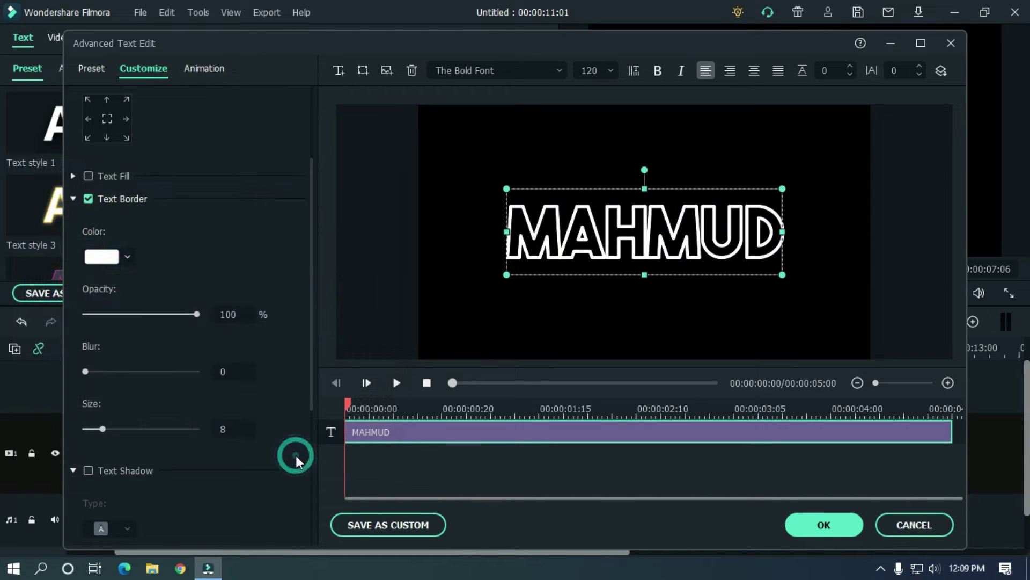
pyautogui.moveTo(102, 428); pyautogui.dragTo(92, 428)
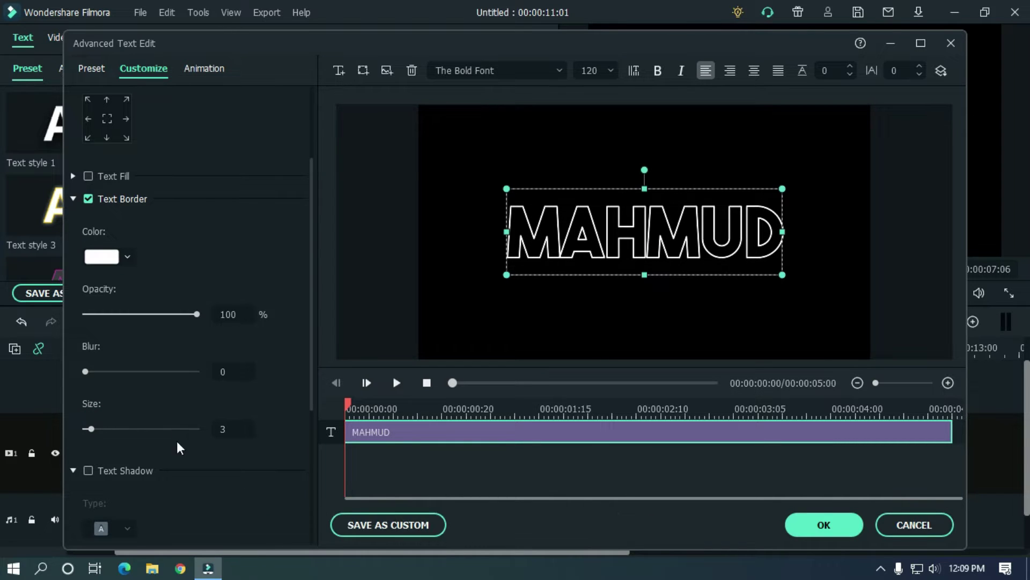
pyautogui.click(813, 531)
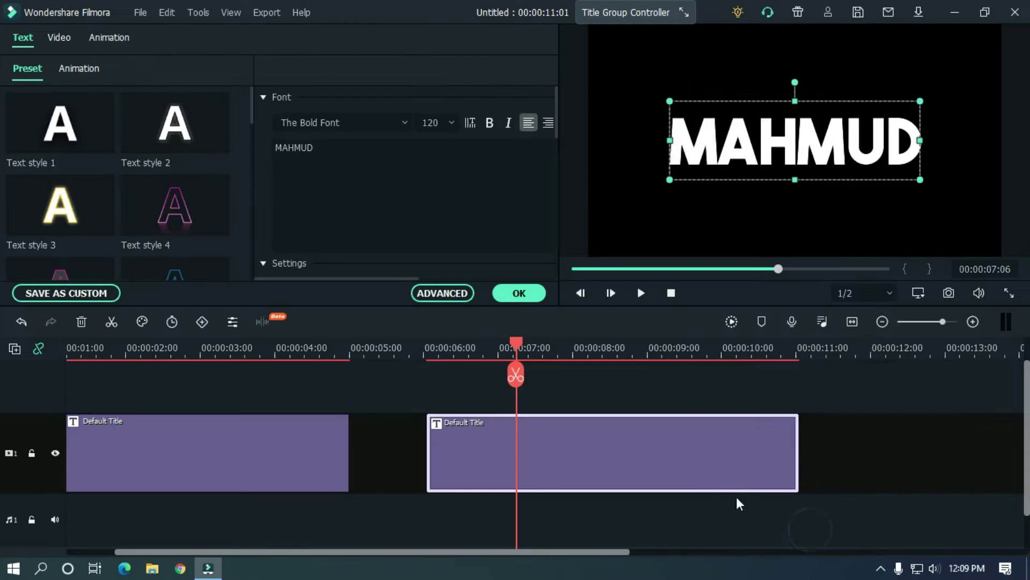
# - Finish editing the title and take a snapshot of the outlined text into the project media
pyautogui.click(537, 293)
pyautogui.click(24, 36)
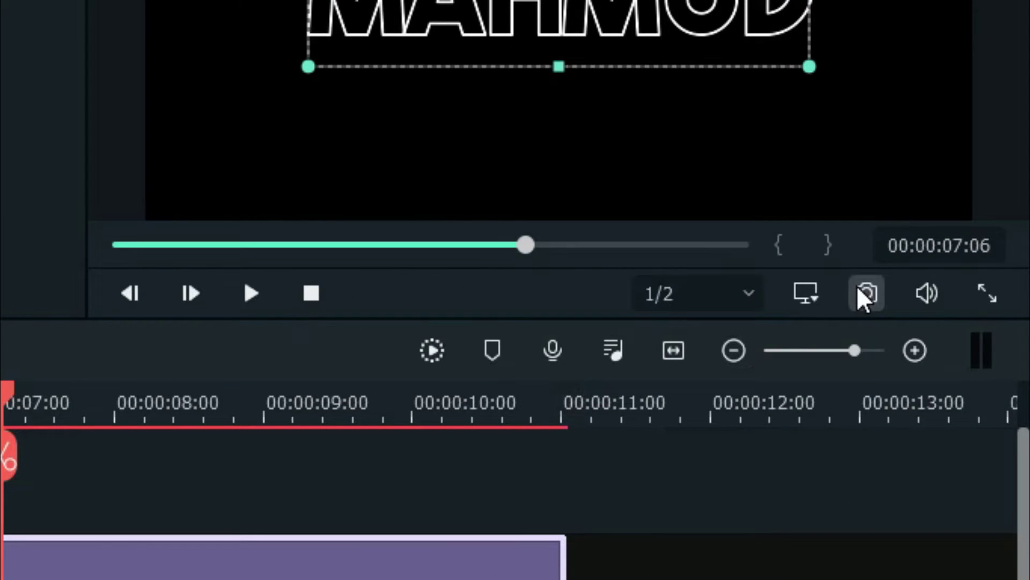
pyautogui.click(857, 288)
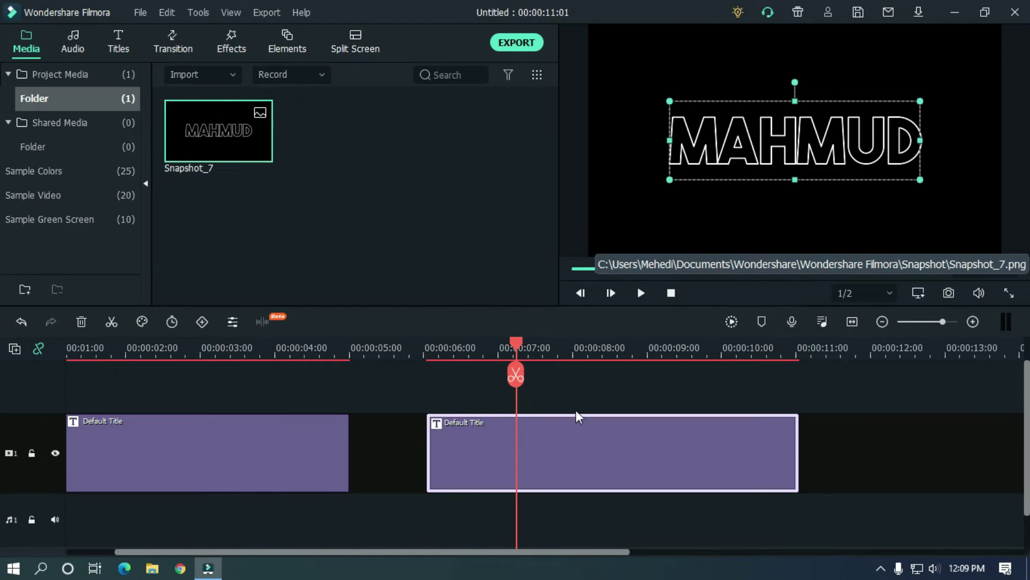
# - Set the pasted title's text border size to 2 and take a second snapshot of the outlined text
pyautogui.doubleClick(571, 435)
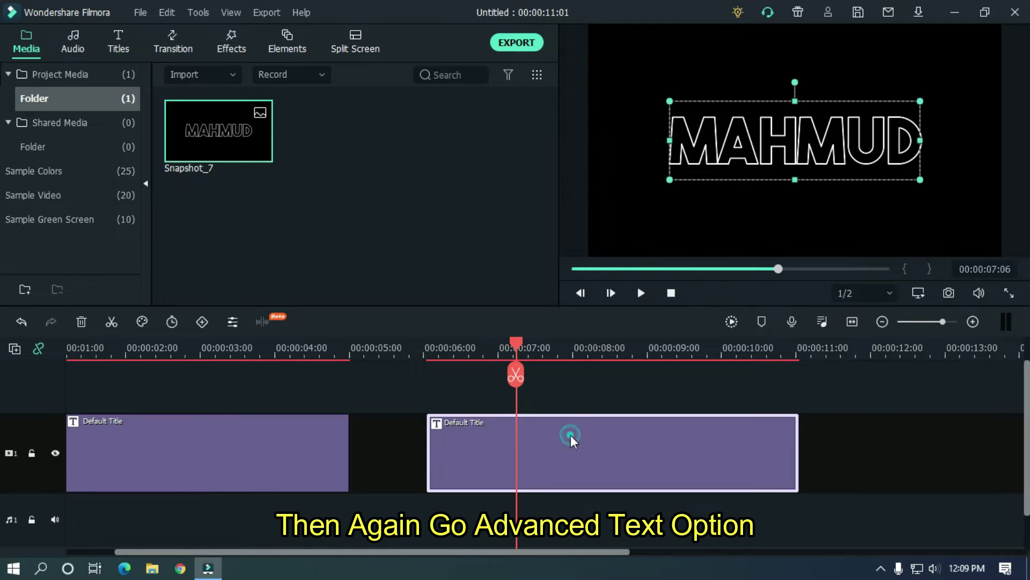
pyautogui.click(444, 293)
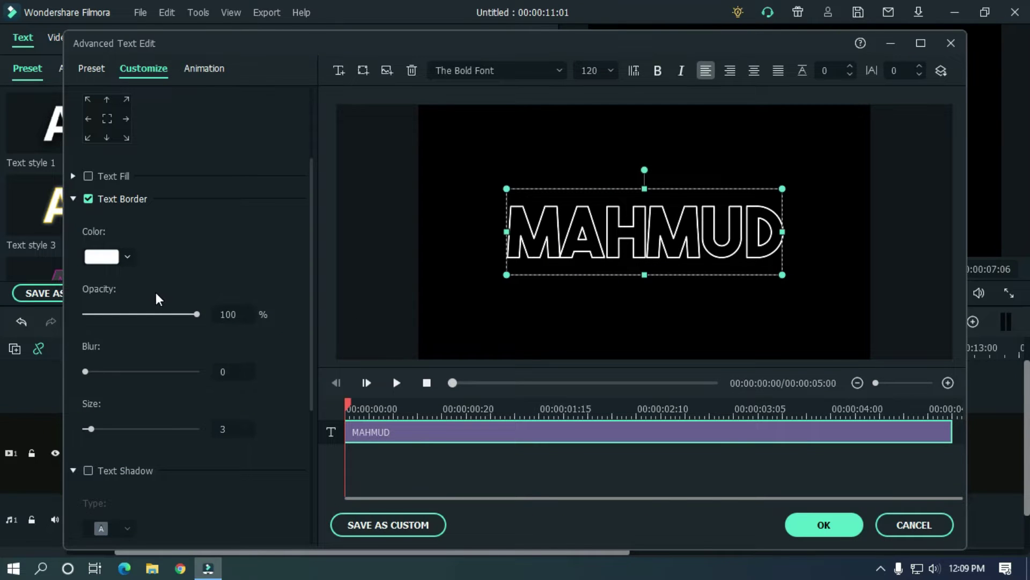
pyautogui.click(235, 431)
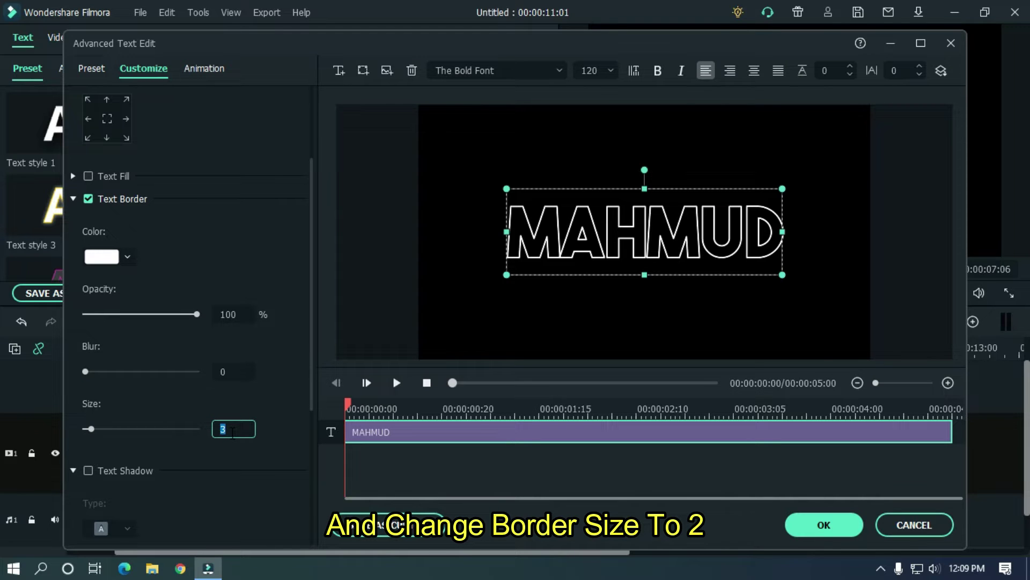
pyautogui.write('2')
pyautogui.click(276, 441)
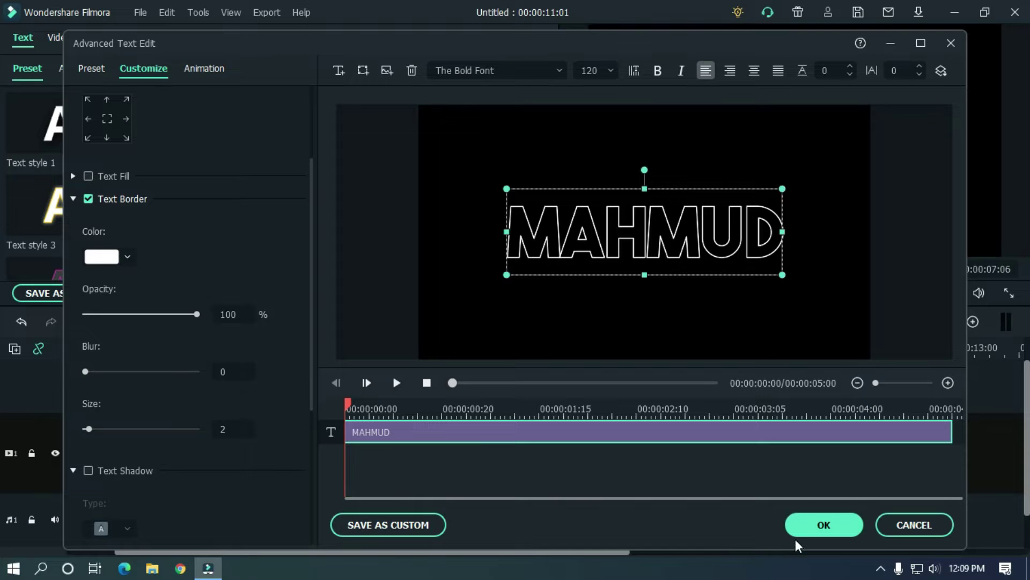
pyautogui.click(806, 525)
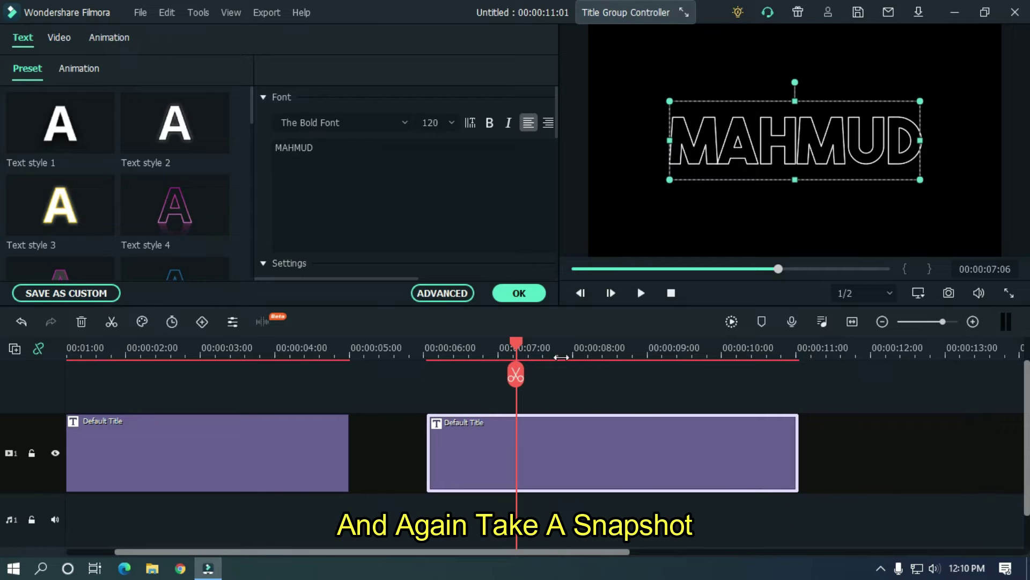
pyautogui.click(948, 295)
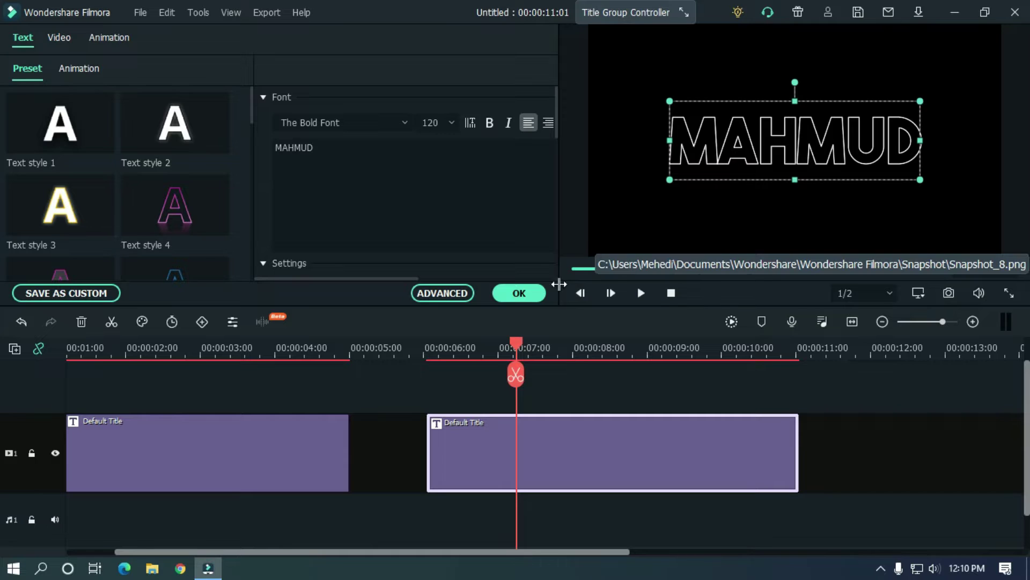
pyautogui.click(521, 293)
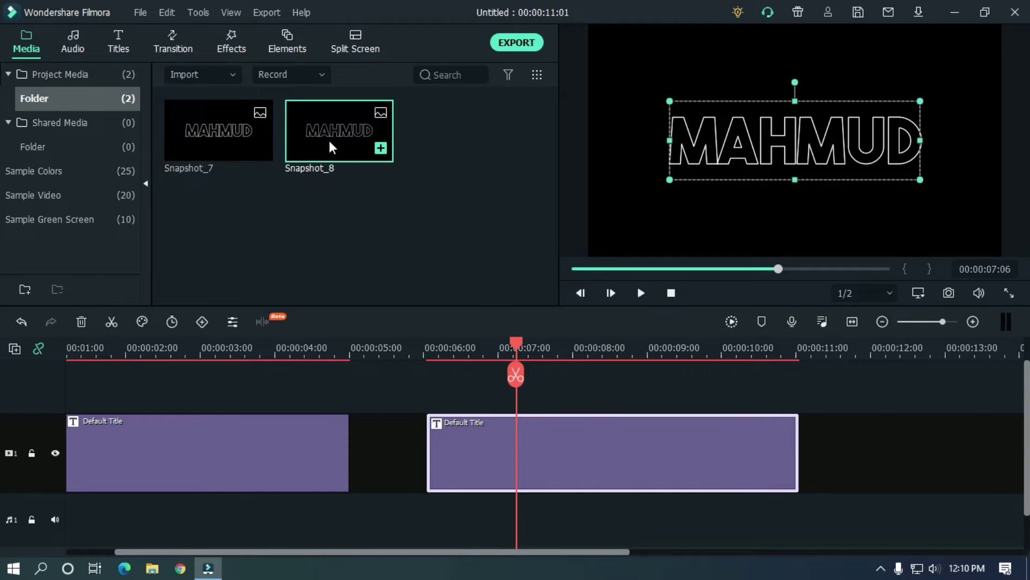
# - Set the pasted title's text border size to 1 and take a third snapshot of the outlined text
pyautogui.doubleClick(610, 453)
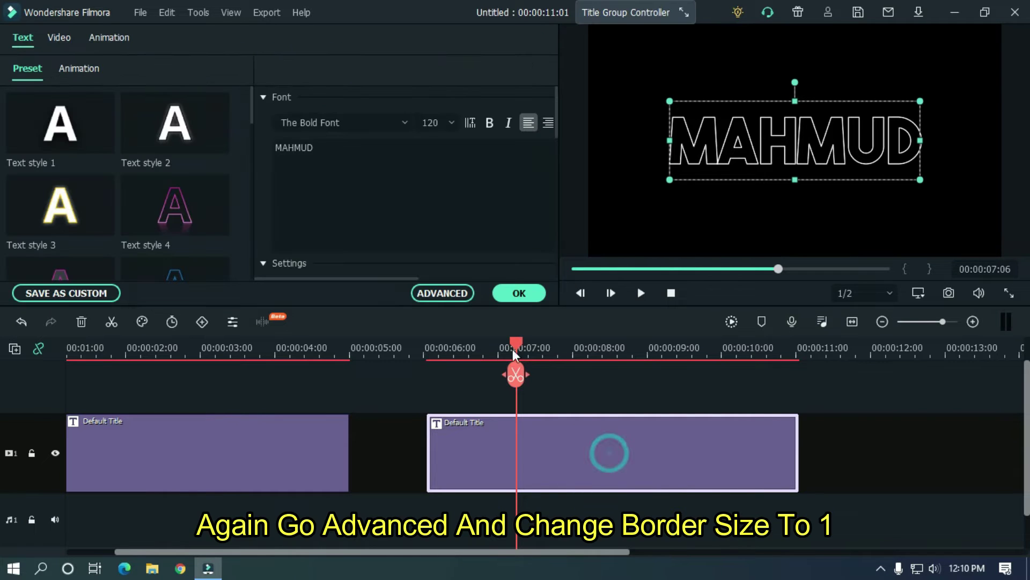
pyautogui.click(449, 295)
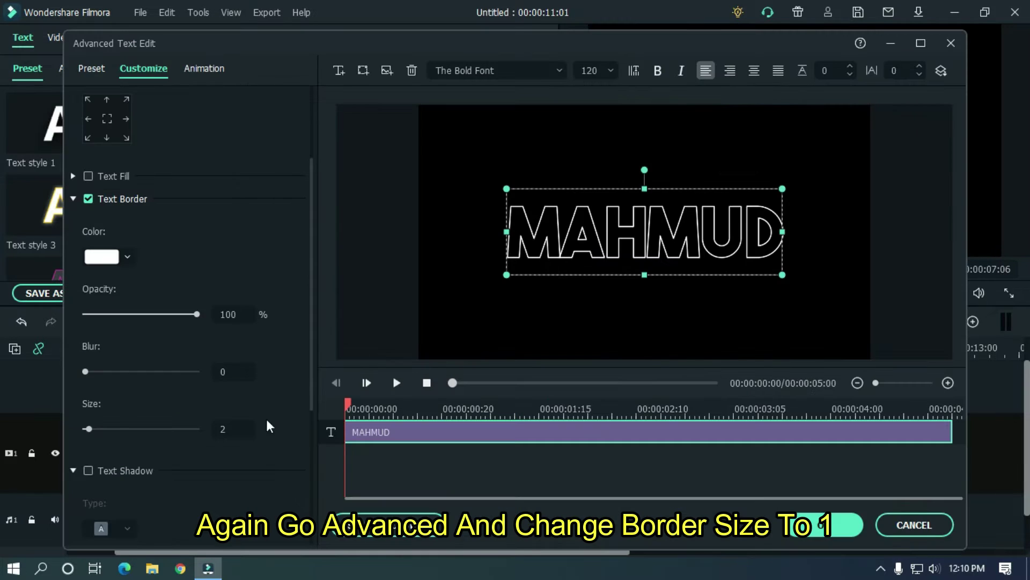
pyautogui.doubleClick(234, 430)
pyautogui.write('1')
pyautogui.click(272, 428)
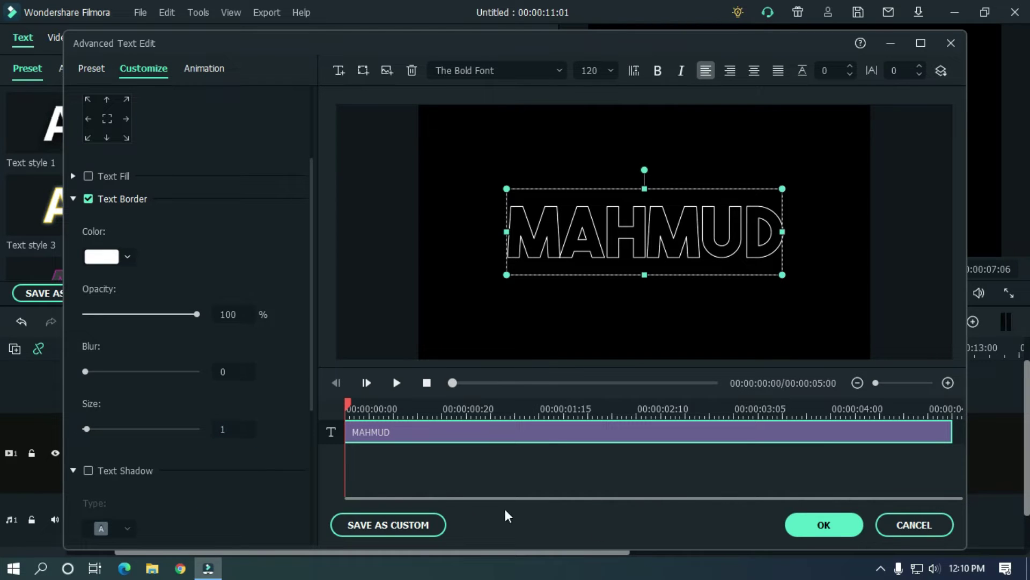
pyautogui.click(823, 525)
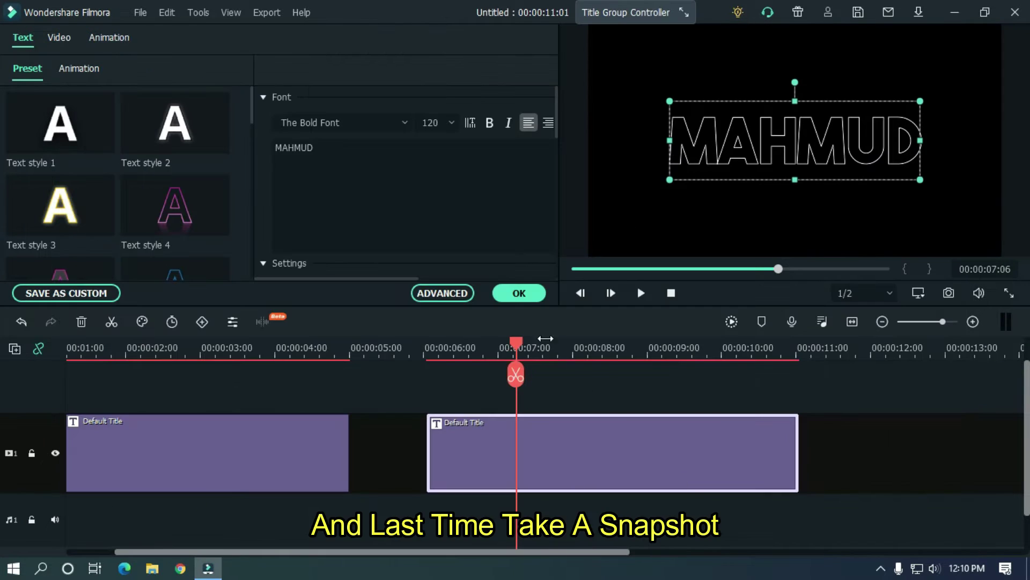
pyautogui.click(527, 297)
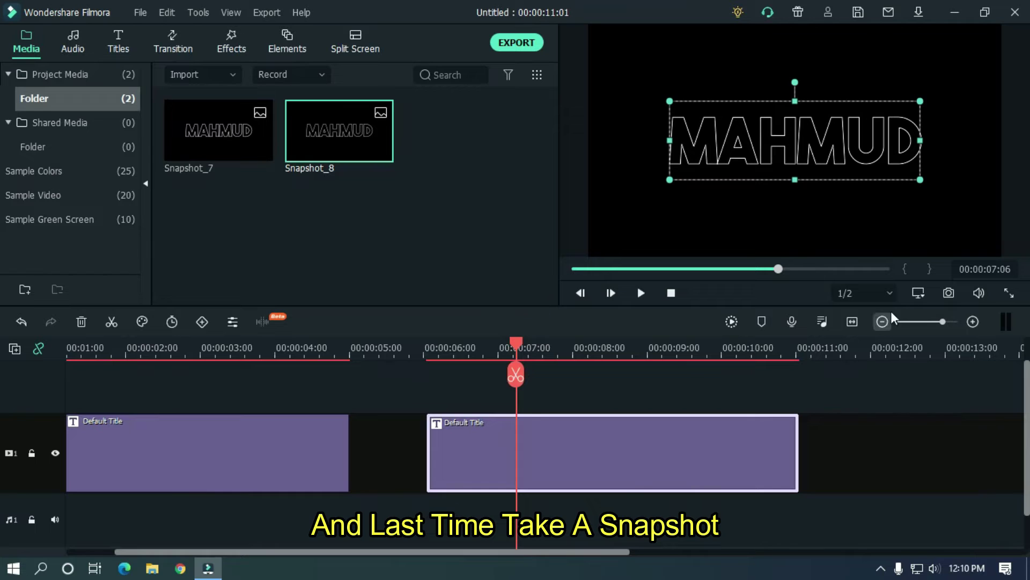
pyautogui.click(950, 296)
# - Delete the pasted outlined title clip from the timeline, keeping the original title
pyautogui.click(902, 469)
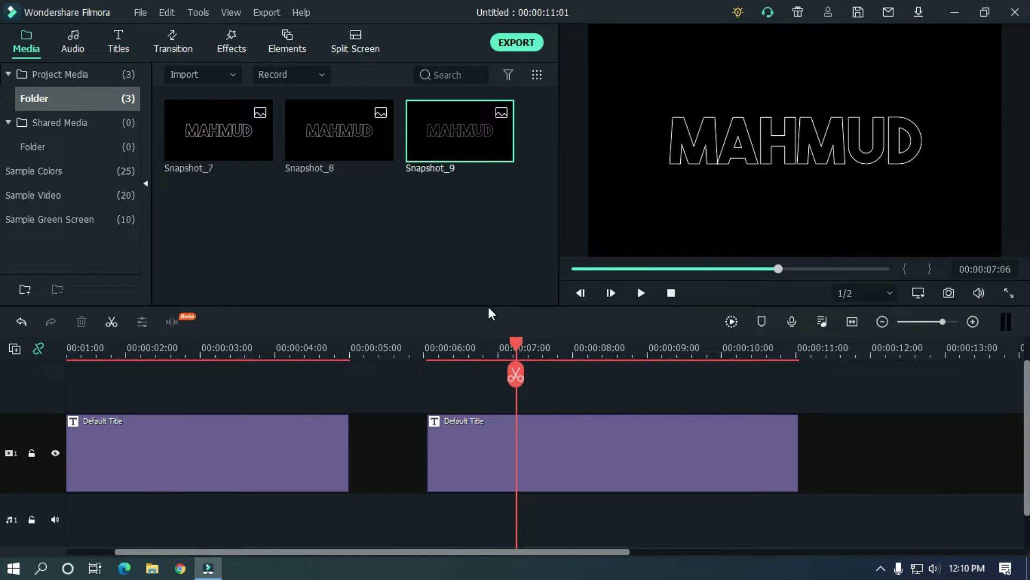
pyautogui.click(634, 466)
pyautogui.press('Delete')
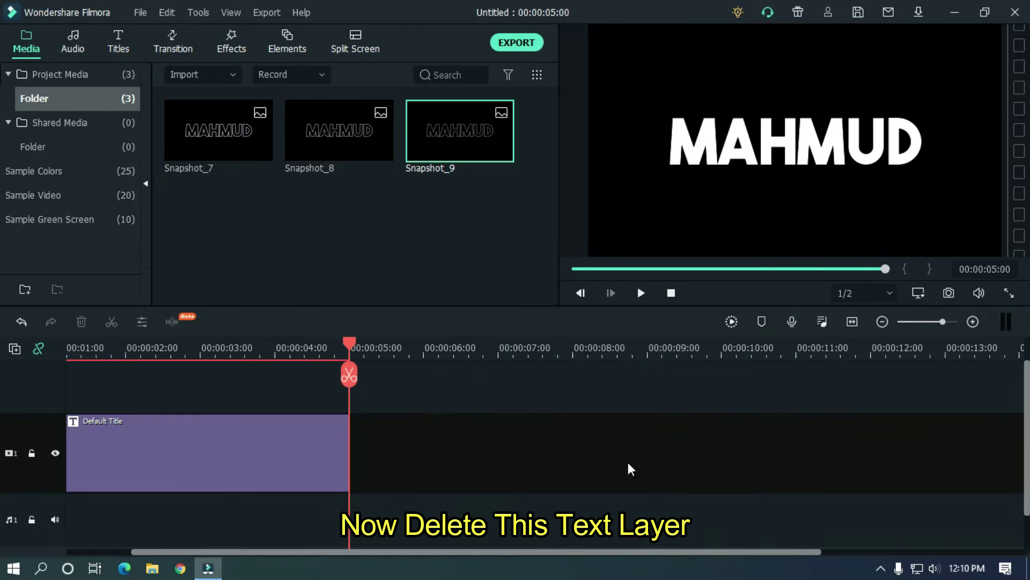
# - Return the playhead to the start and place Snapshot_7 on video track 2 above the original title
pyautogui.moveTo(347, 343); pyautogui.dragTo(2, 325)
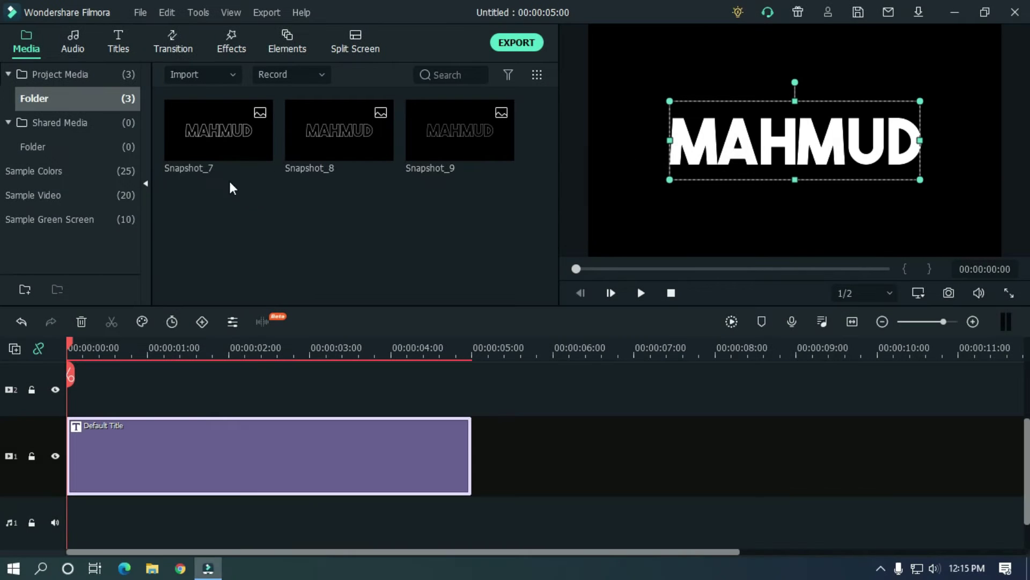
pyautogui.moveTo(208, 152)
pyautogui.moveTo(213, 149); pyautogui.dragTo(71, 402)
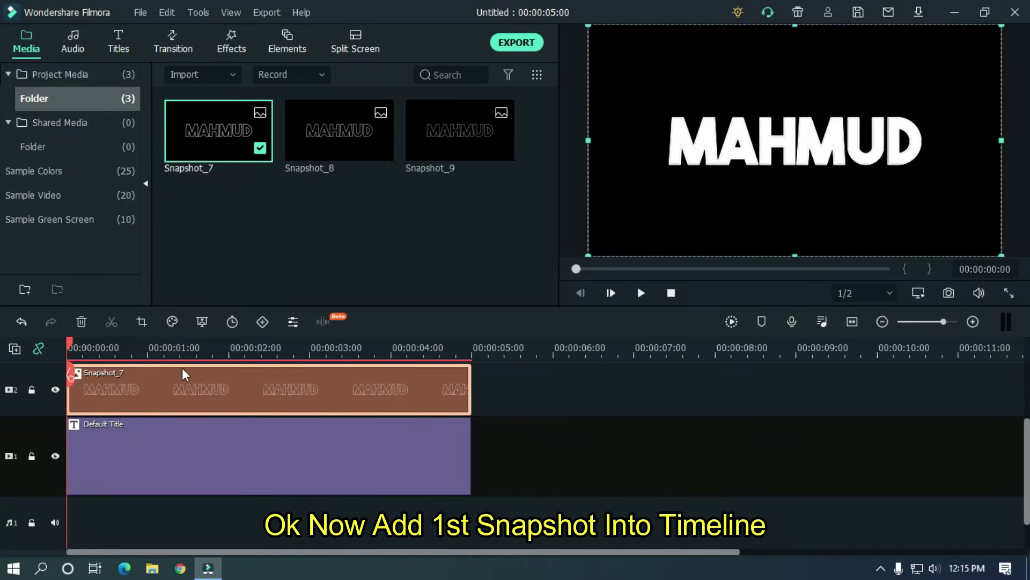
# - Crop the Snapshot_7 clip with a custom ratio to its upper half, about 1920 x 545
pyautogui.click(144, 325)
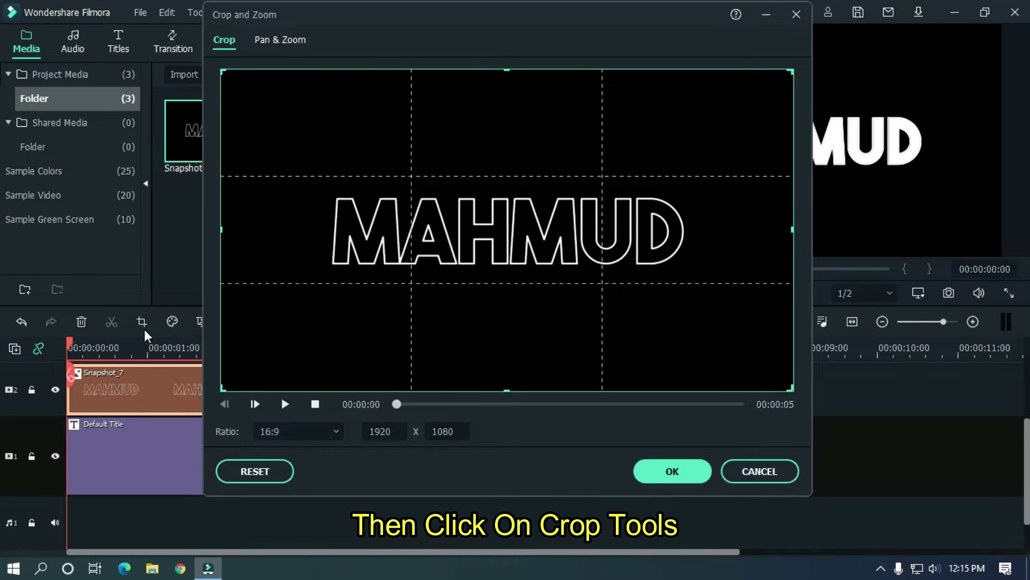
pyautogui.click(308, 426)
pyautogui.click(289, 406)
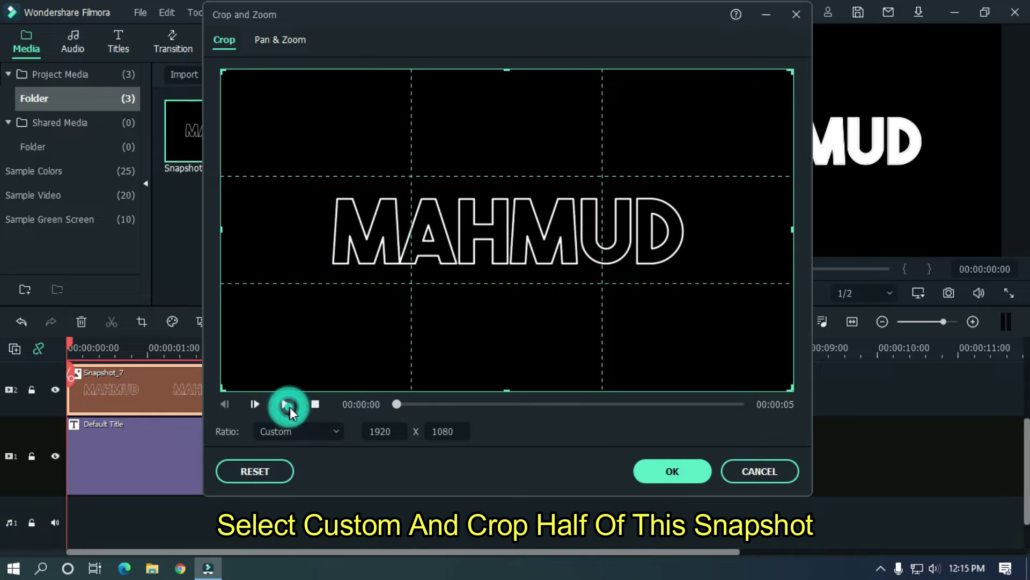
pyautogui.moveTo(507, 391); pyautogui.dragTo(508, 231)
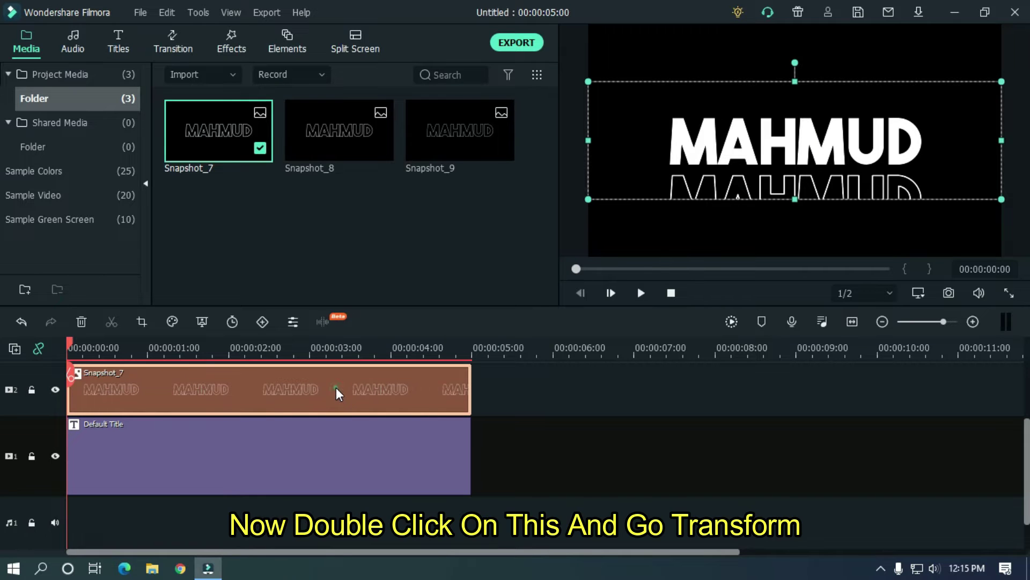
# - Set the cropped Snapshot_7 clip's Y position to 111 in its transform settings
pyautogui.doubleClick(336, 388)
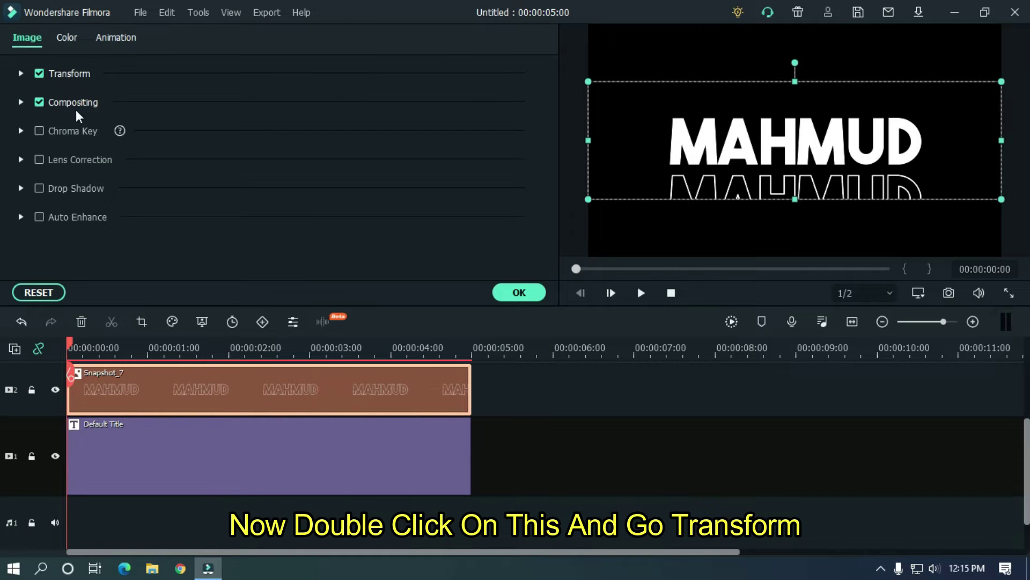
pyautogui.click(20, 74)
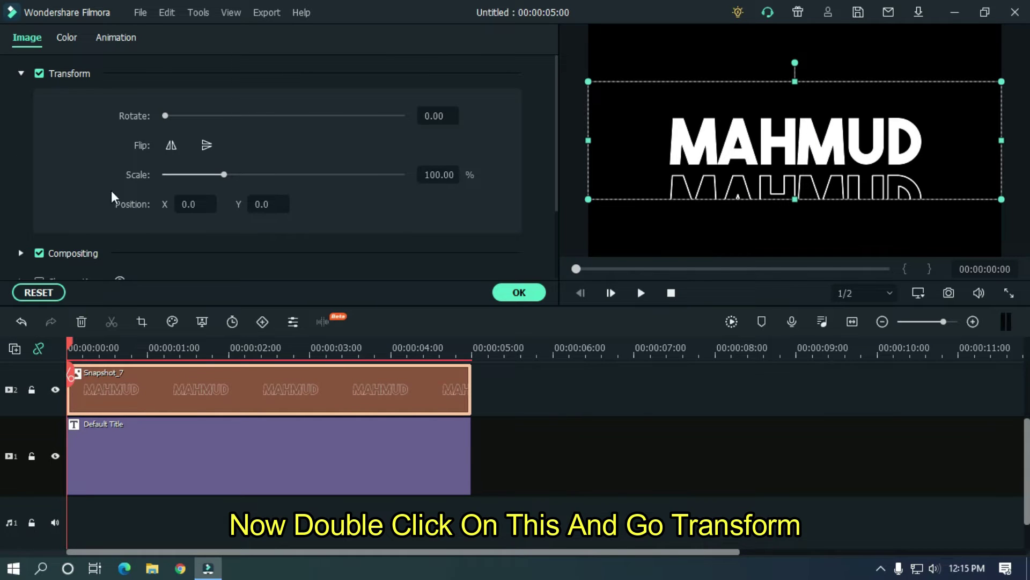
pyautogui.moveTo(262, 204); pyautogui.dragTo(321, 204)
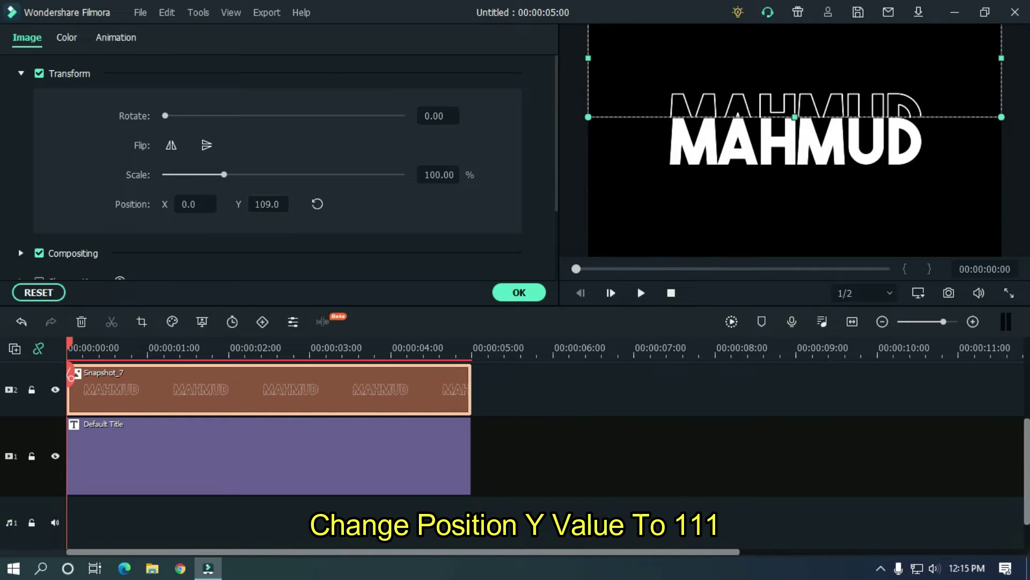
pyautogui.press('Up')
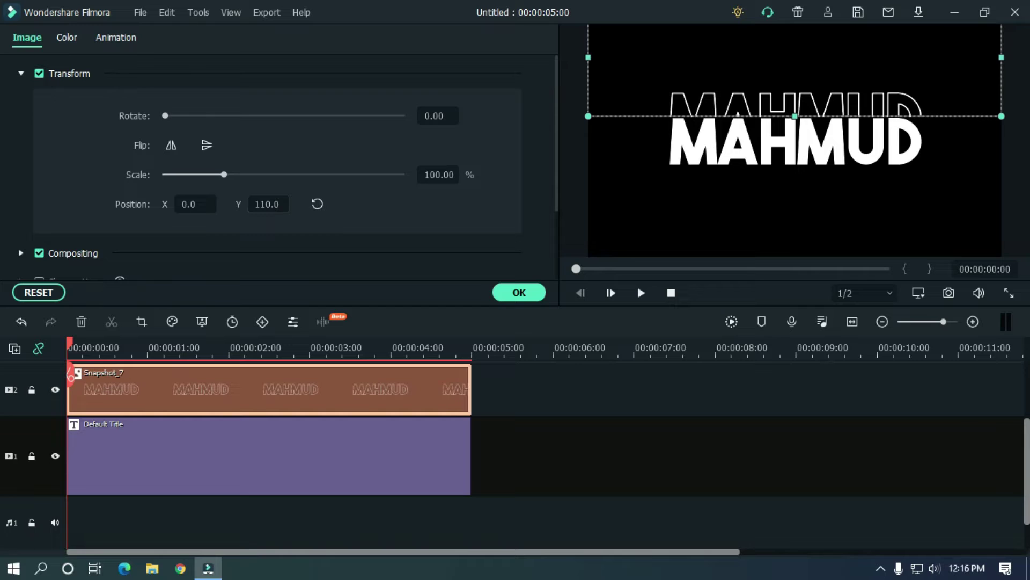
pyautogui.press('Up')
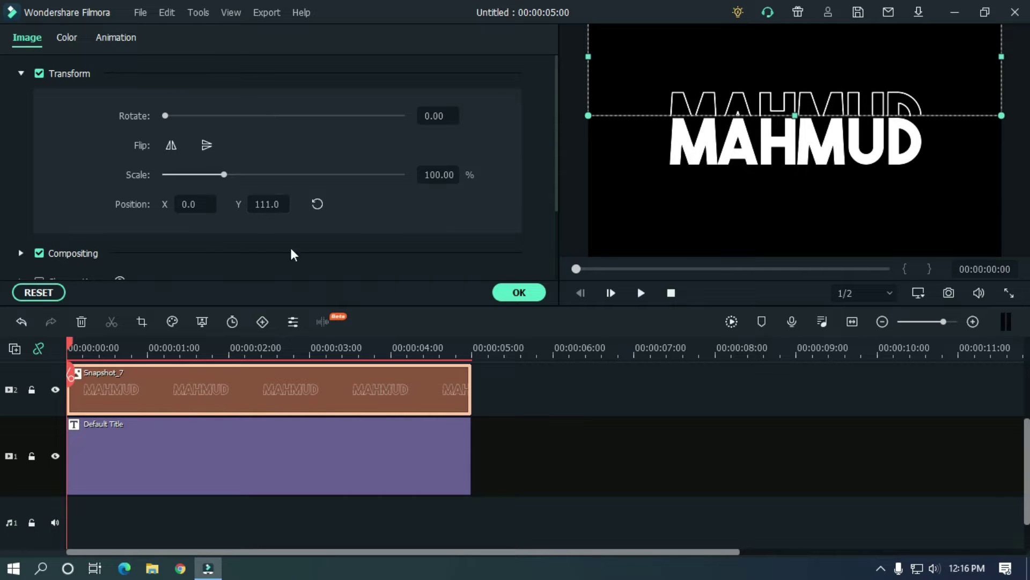
# - Set the Snapshot_7 clip's scale to 99% and confirm its transform settings
pyautogui.click(439, 175)
pyautogui.write('99')
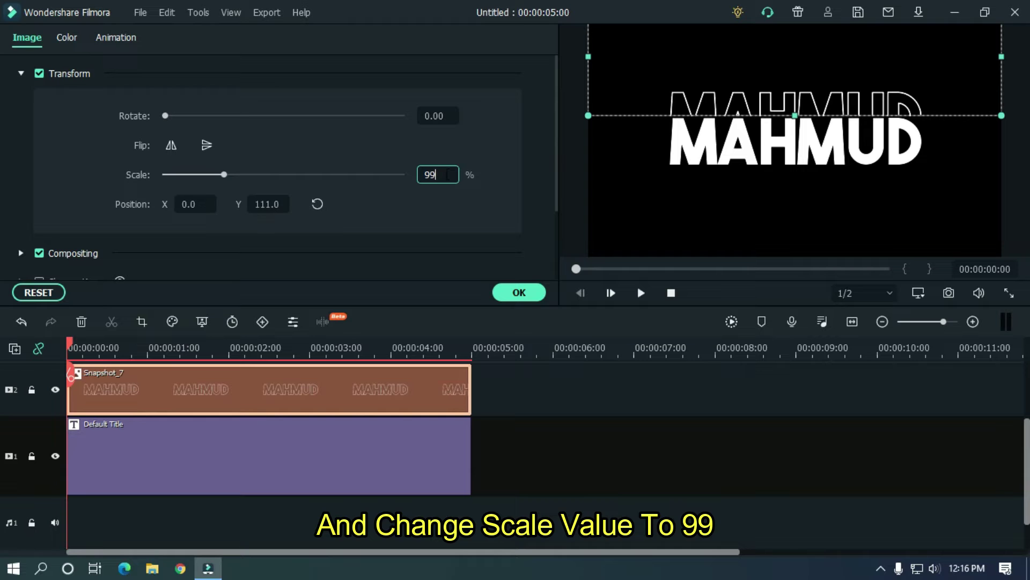
pyautogui.click(451, 208)
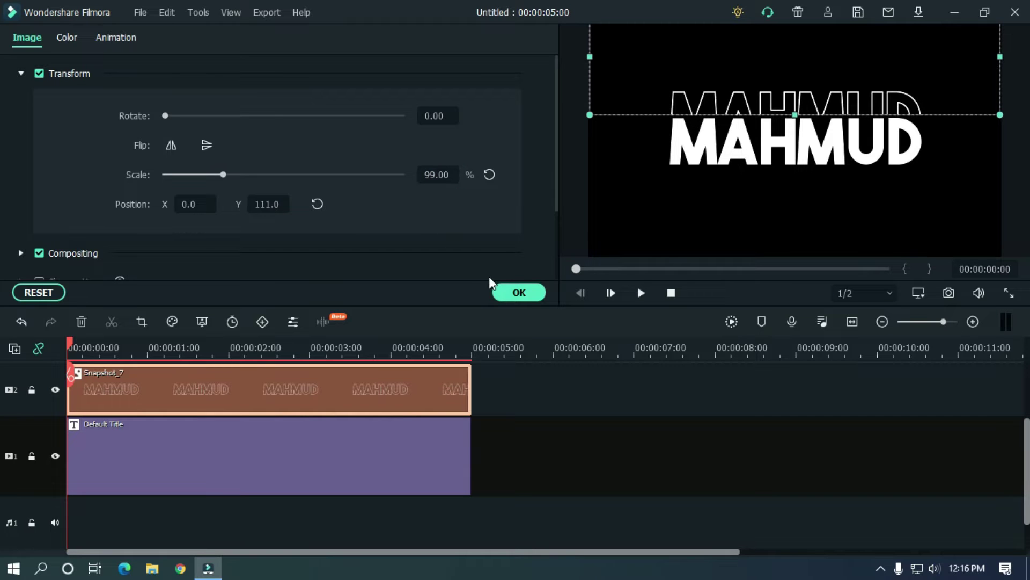
pyautogui.click(507, 293)
pyautogui.click(534, 432)
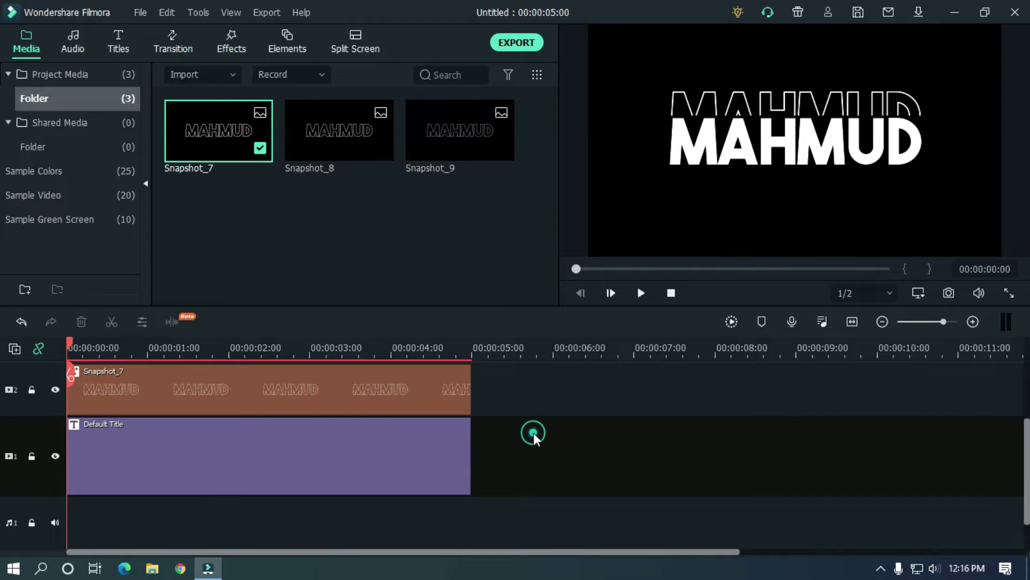
# - Copy the cropped Snapshot_7 clip and paste it on video track 1, in the empty area after the title
pyautogui.click(353, 398)
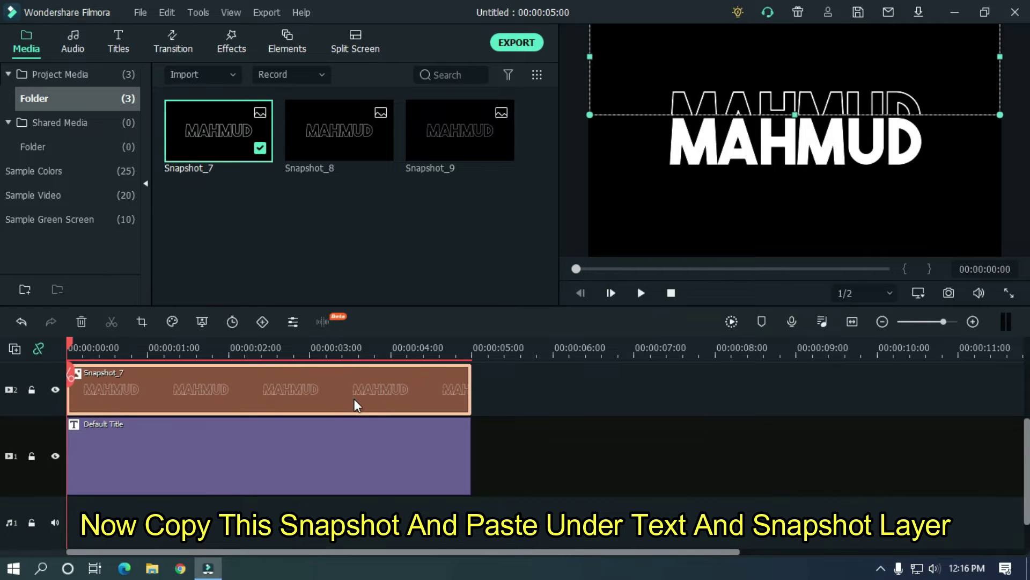
pyautogui.rightClick(355, 398)
pyautogui.click(399, 65)
pyautogui.click(612, 348)
pyautogui.hotkey('ctrl', 'v')
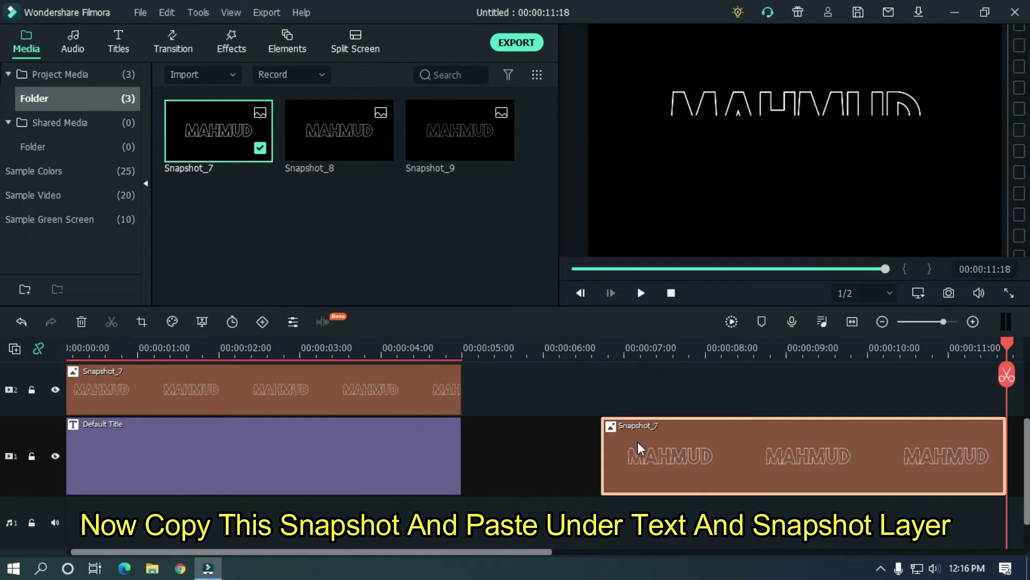
# - Move the original Snapshot_7 and title clips up one track and place the Snapshot_7 copy beneath them on track 1 at the start
pyautogui.moveTo(605, 351); pyautogui.dragTo(483, 340)
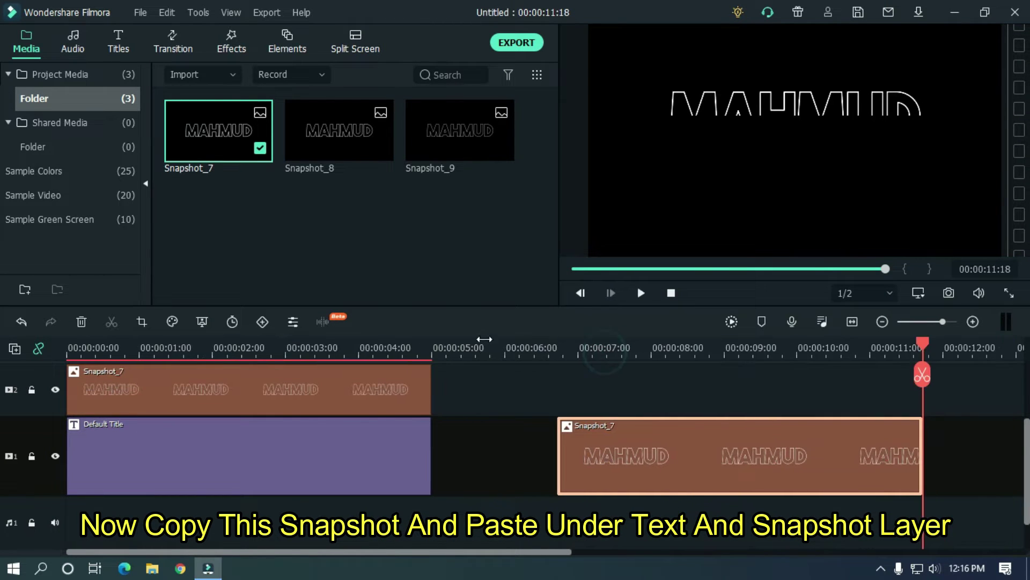
pyautogui.moveTo(474, 461); pyautogui.dragTo(387, 364)
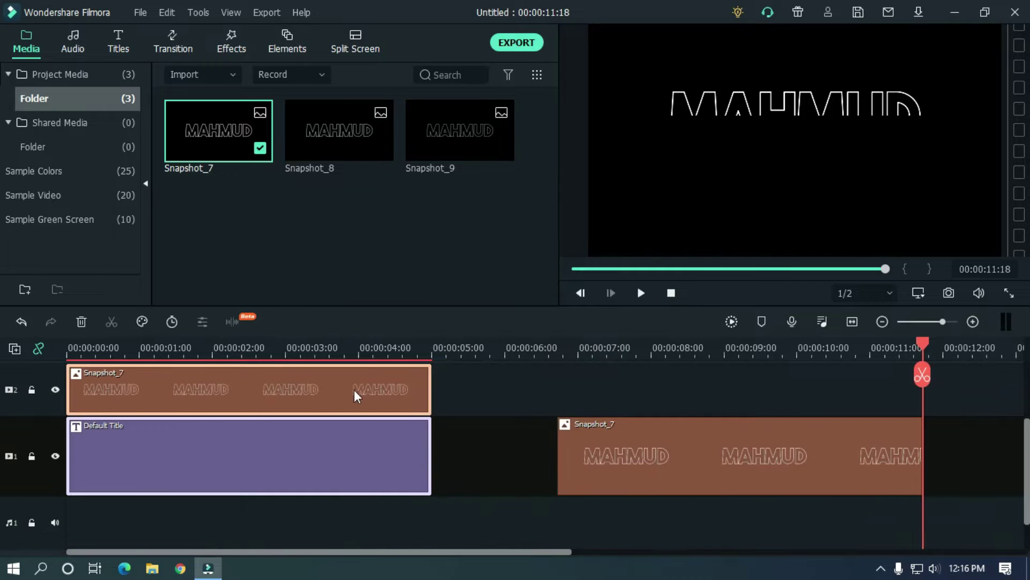
pyautogui.moveTo(317, 400)
pyautogui.mouseDown()
pyautogui.moveTo(307, 363)
pyautogui.moveTo(288, 435)
pyautogui.mouseUp()
pyautogui.moveTo(687, 473); pyautogui.dragTo(215, 449)
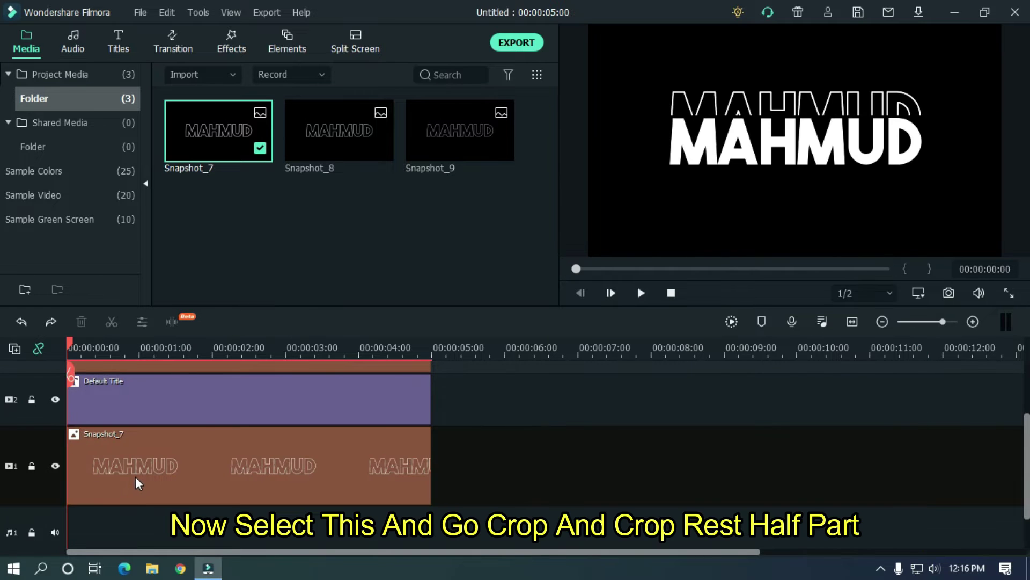
# - Return the playhead to the start and shift the Snapshot_7 copy's crop area to the lower half of the text
pyautogui.click(136, 476)
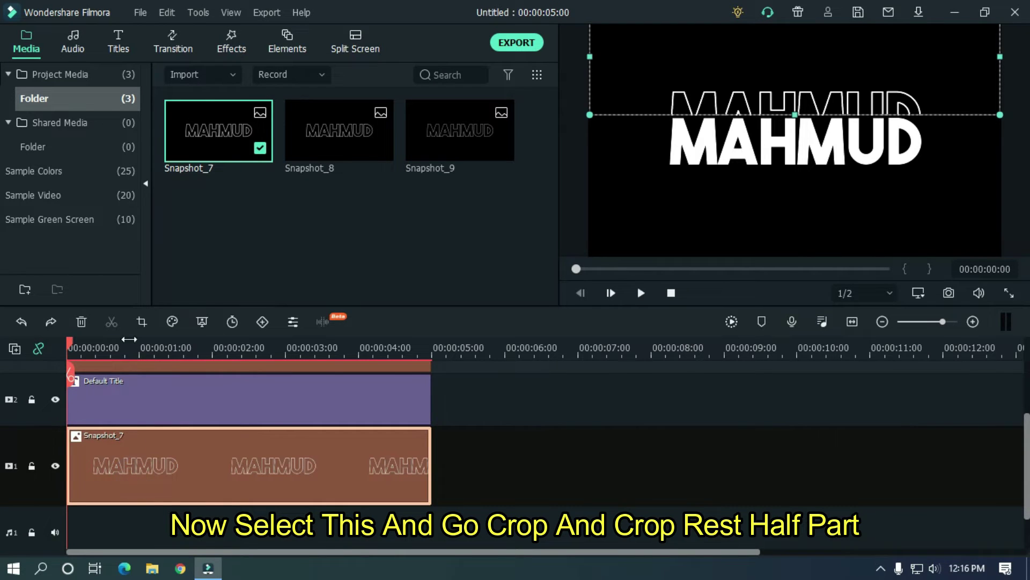
pyautogui.click(142, 322)
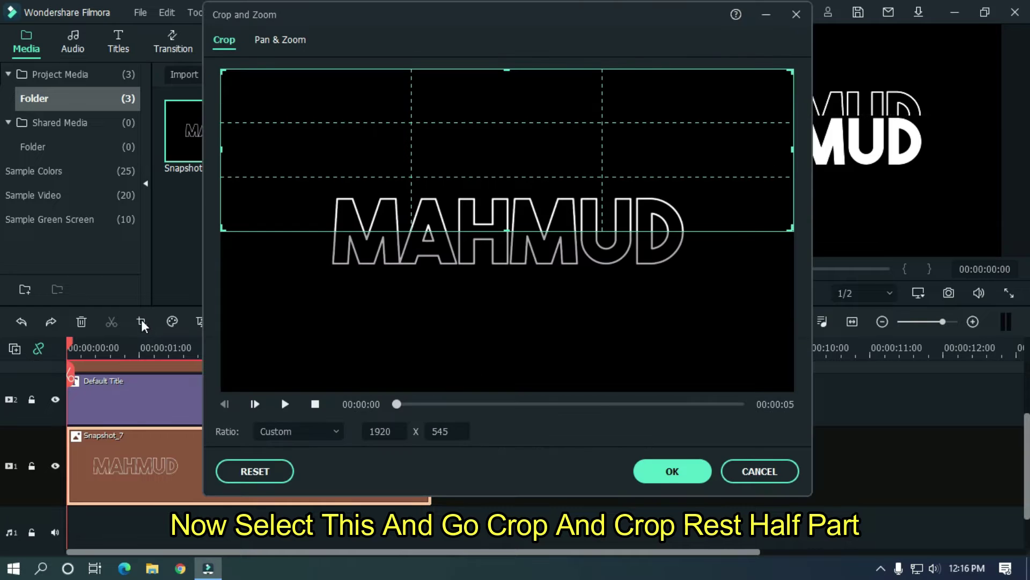
pyautogui.moveTo(481, 117); pyautogui.dragTo(473, 279)
pyautogui.click(680, 478)
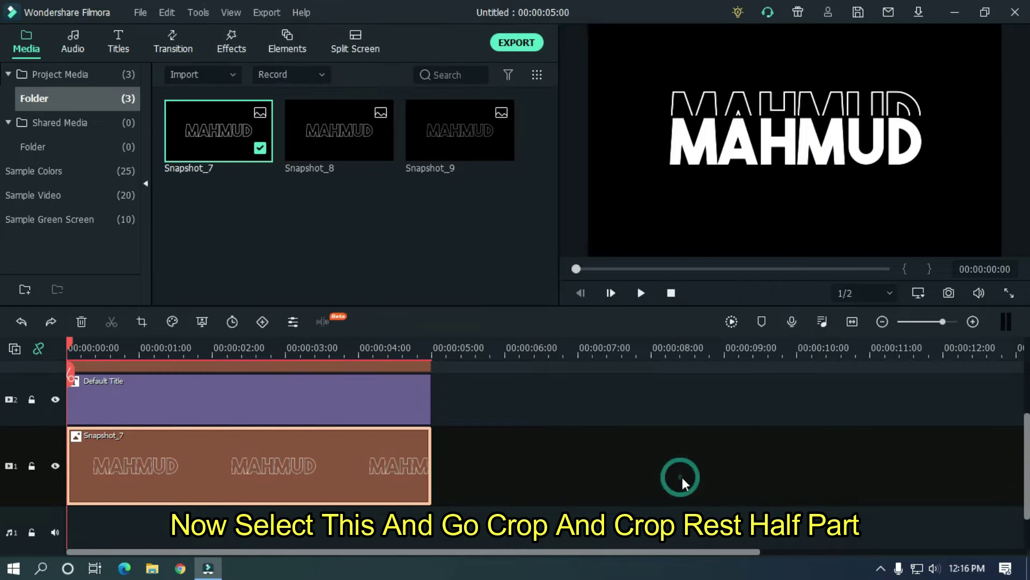
# - Set the Y position of the Snapshot_7 copy on track 1 to -111
pyautogui.doubleClick(224, 454)
pyautogui.doubleClick(264, 204)
pyautogui.press('BackSpace')
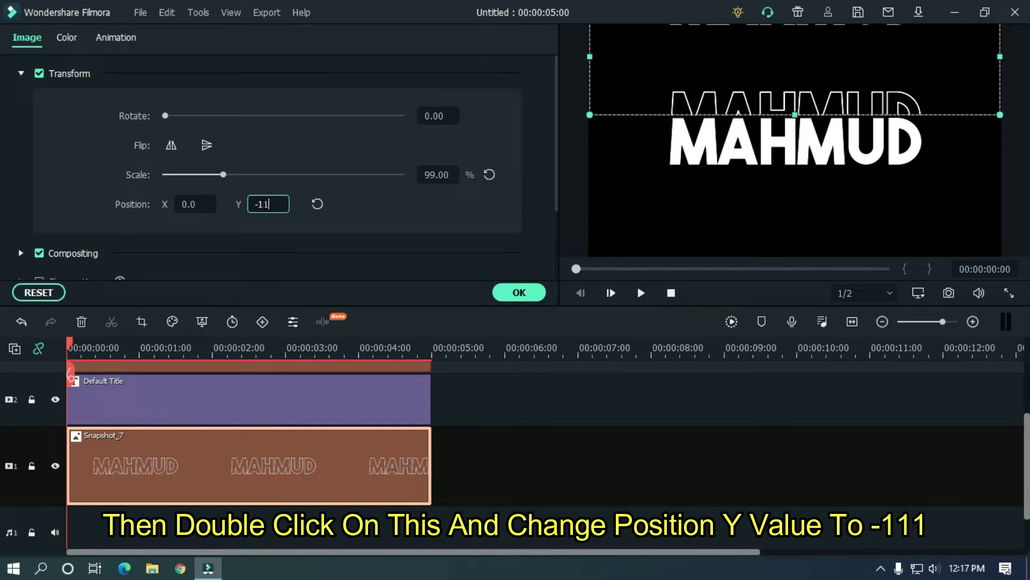
pyautogui.press('Return')
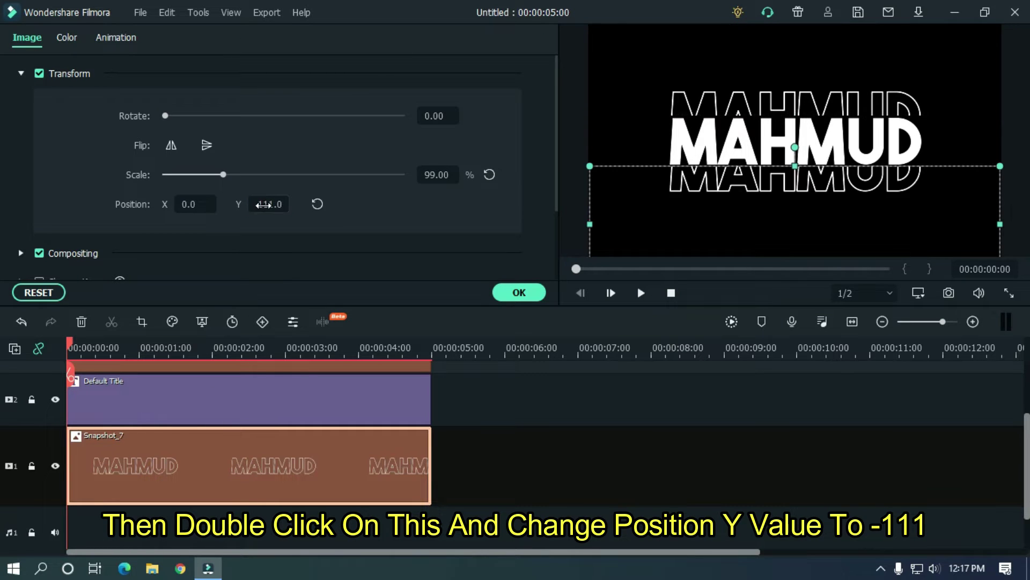
pyautogui.click(527, 477)
# - Preview the layered title briefly, close the clip settings and return the playhead to the start
pyautogui.click(643, 295)
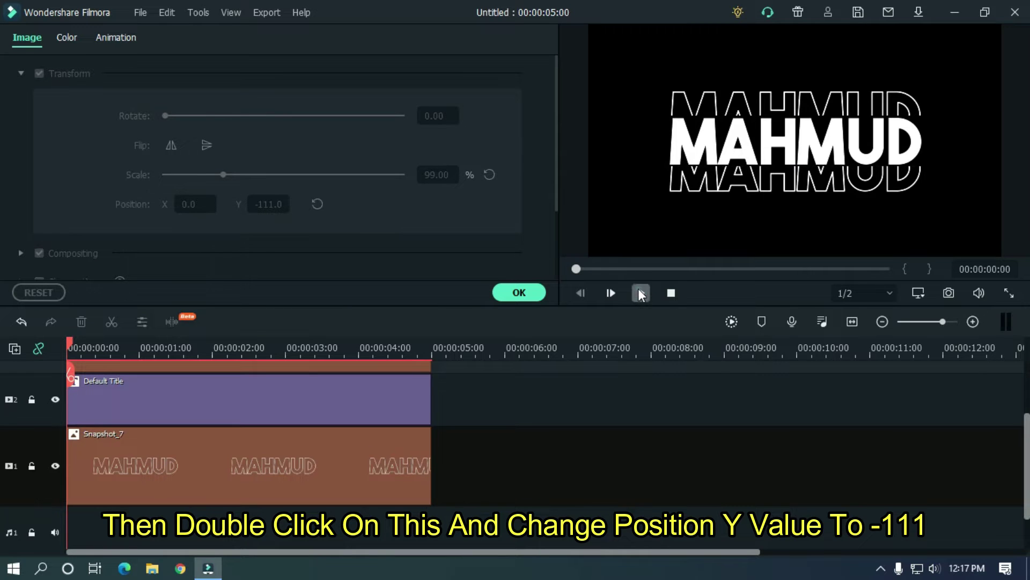
pyautogui.click(573, 457)
pyautogui.click(535, 292)
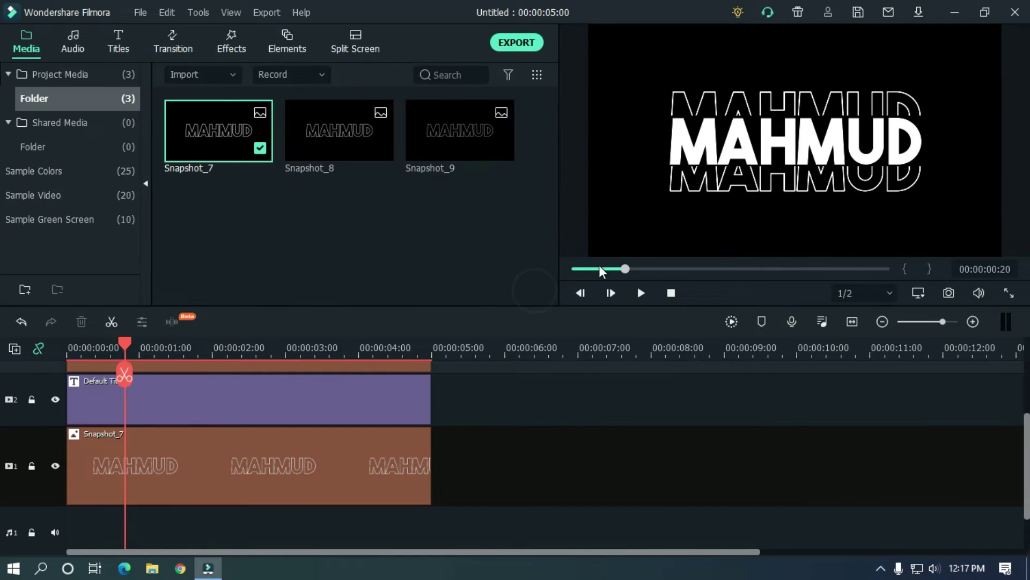
pyautogui.moveTo(599, 265); pyautogui.dragTo(547, 266)
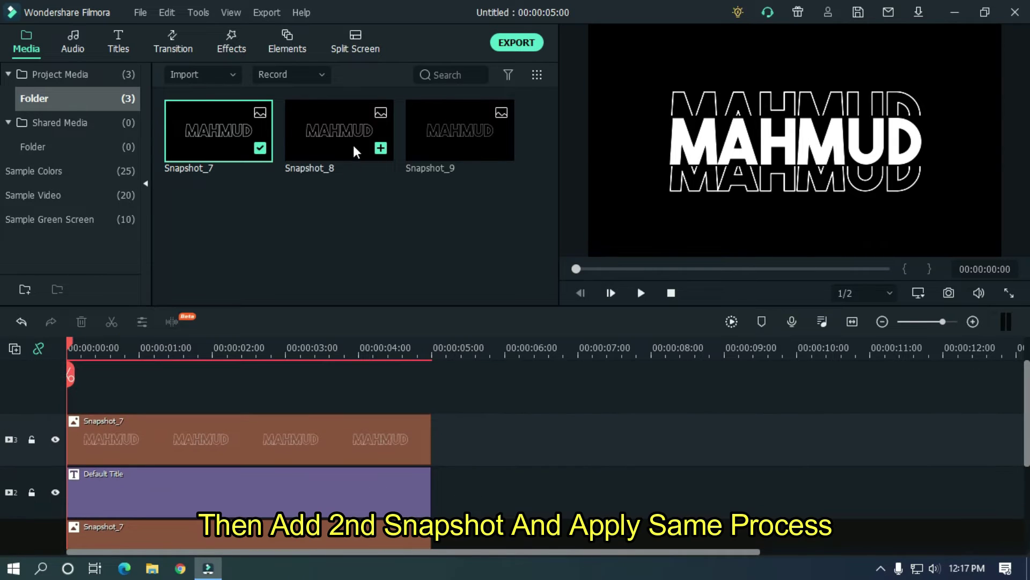
# - Place Snapshot_8 on video track 4 at the start and crop it with a custom ratio to its upper half
pyautogui.moveTo(354, 145); pyautogui.dragTo(70, 384)
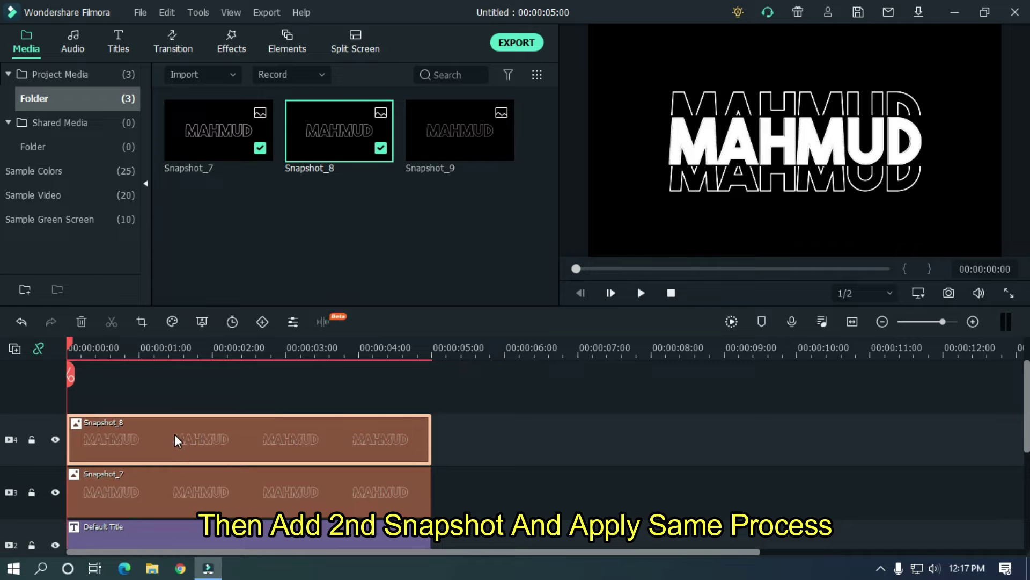
pyautogui.click(142, 321)
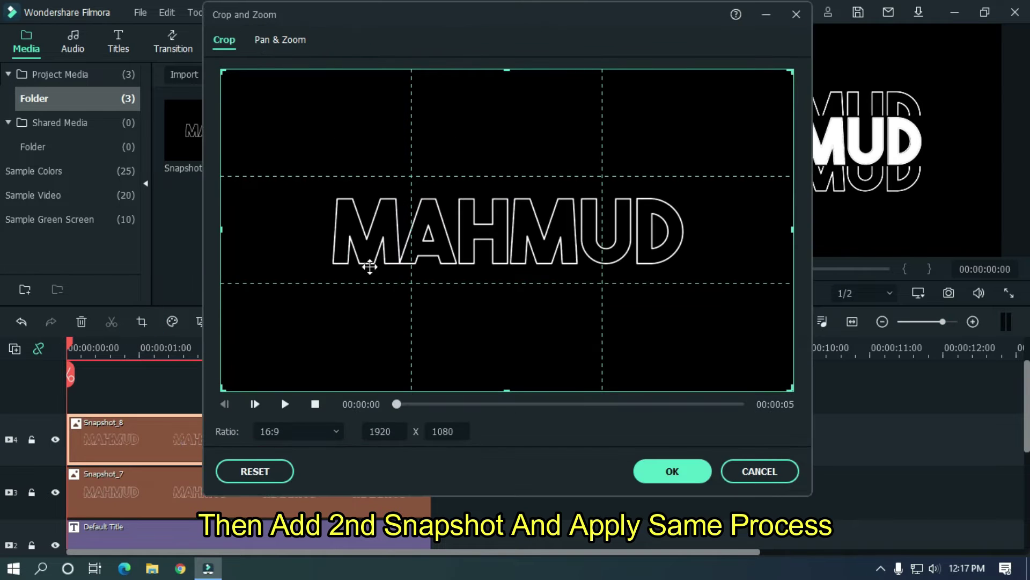
pyautogui.click(285, 433)
pyautogui.click(286, 400)
pyautogui.moveTo(508, 70); pyautogui.dragTo(508, 232)
pyautogui.moveTo(507, 322); pyautogui.dragTo(497, 168)
pyautogui.moveTo(507, 228); pyautogui.dragTo(507, 232)
pyautogui.click(654, 470)
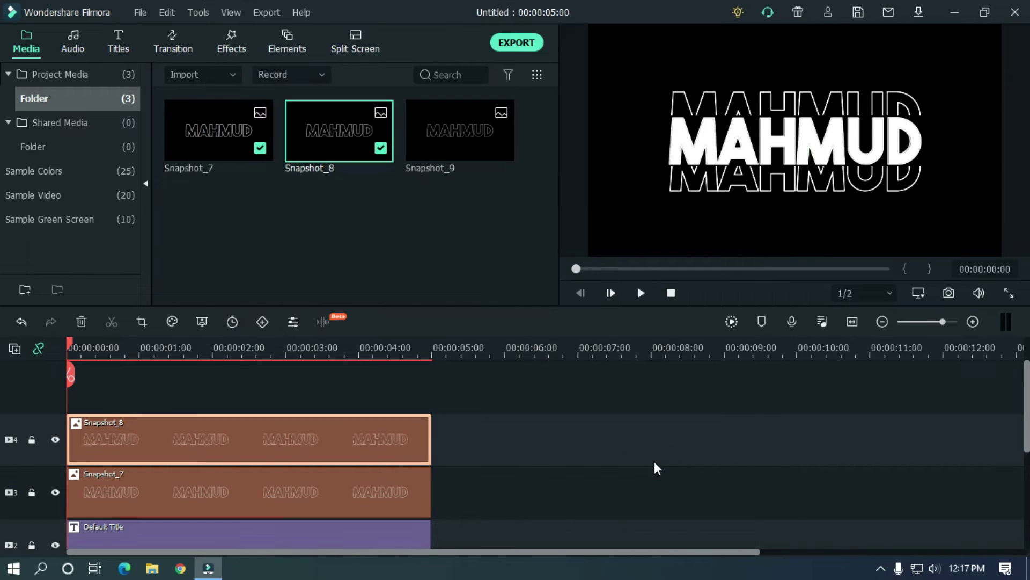
# - Set the cropped Snapshot_8 clip's Y position to 145 in its transform settings
pyautogui.doubleClick(184, 442)
pyautogui.moveTo(260, 211); pyautogui.dragTo(288, 211)
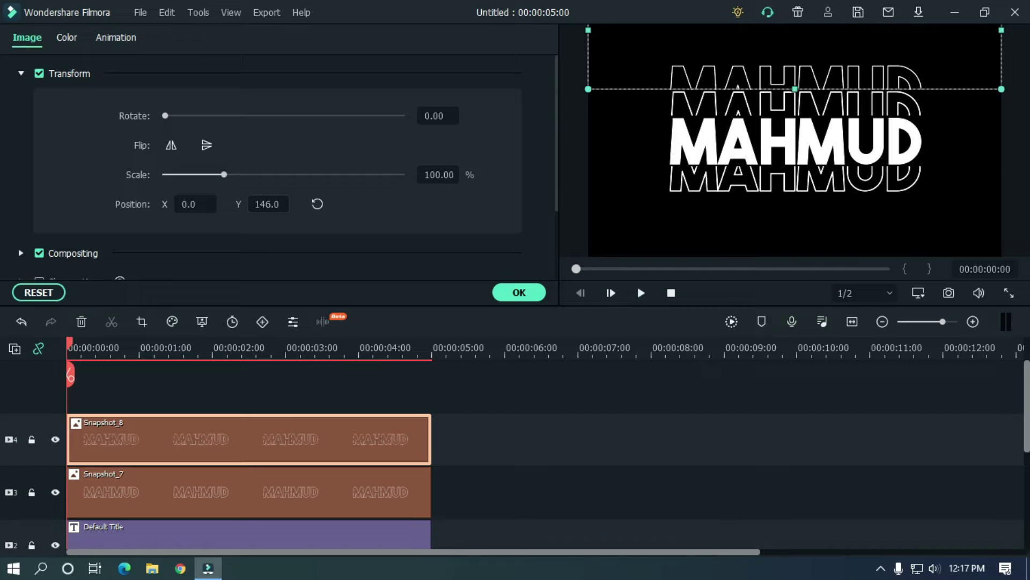
pyautogui.moveTo(289, 210); pyautogui.dragTo(288, 210)
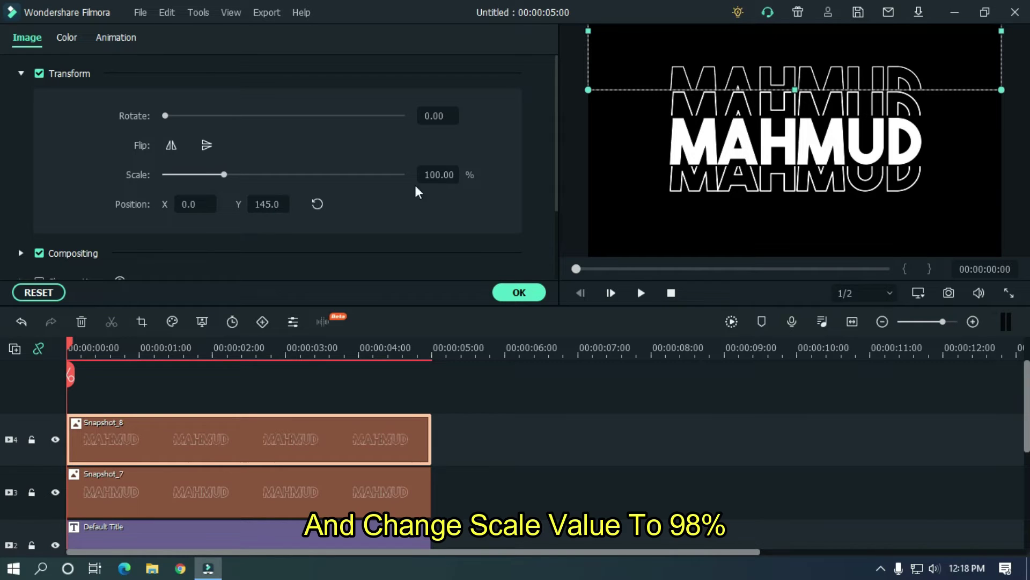
# - Set the Snapshot_8 clip's scale to 98%
pyautogui.click(432, 175)
pyautogui.write('98')
pyautogui.press('Return')
pyautogui.click(436, 211)
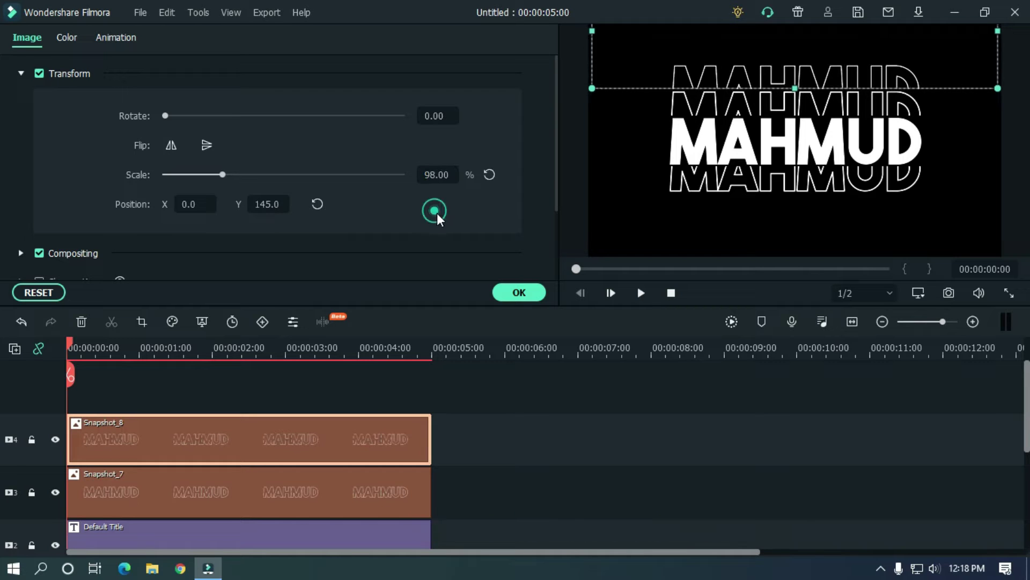
pyautogui.click(536, 430)
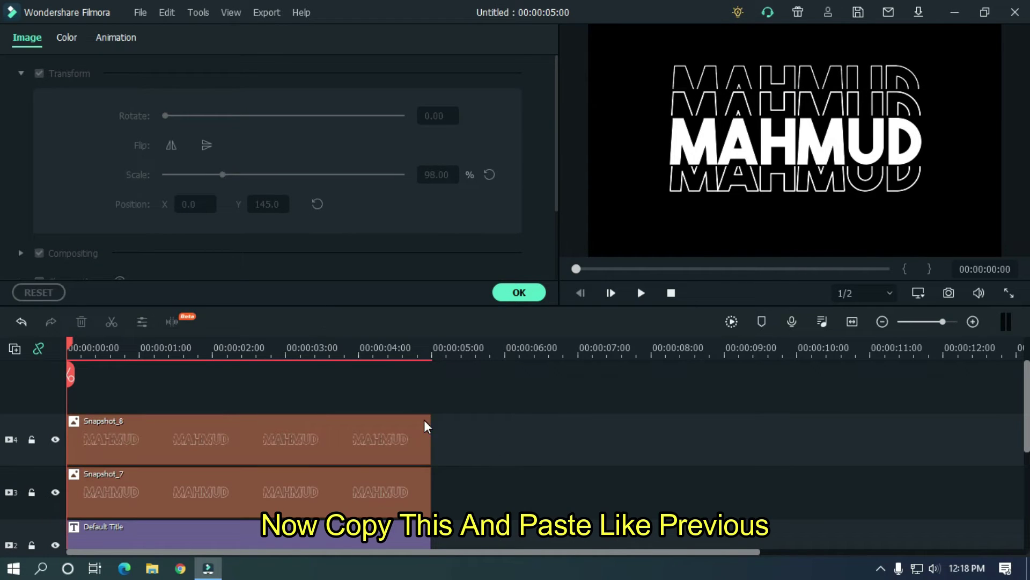
# - Copy the cropped Snapshot_8 clip and place the copy on video track 1 at the start, beneath all other layers
pyautogui.click(226, 425)
pyautogui.rightClick(227, 425)
pyautogui.click(268, 63)
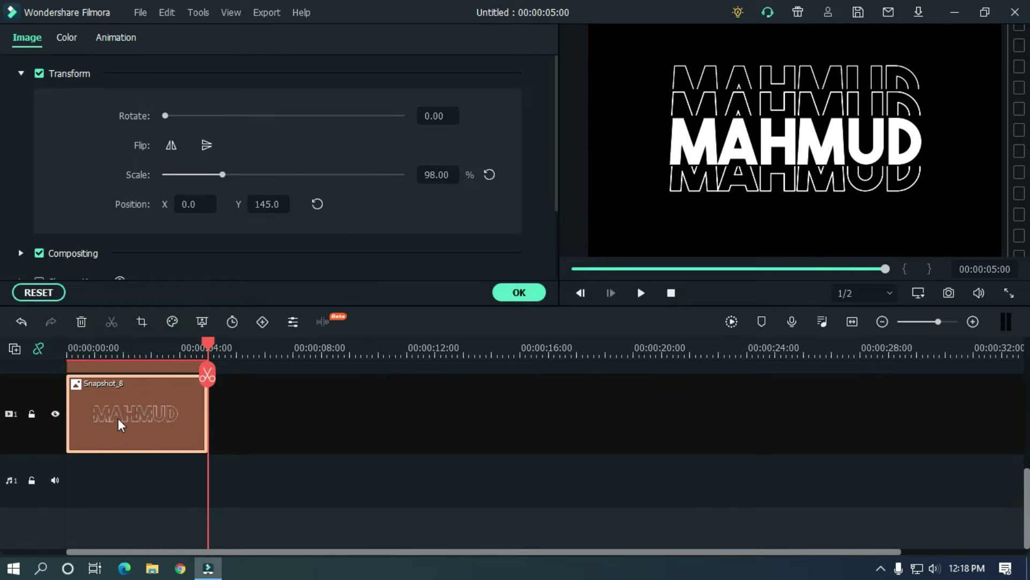
# - Shift the crop area of the Snapshot_8 copy on track 1 to the lower half of the text
pyautogui.click(138, 324)
pyautogui.moveTo(493, 115); pyautogui.dragTo(492, 325)
pyautogui.click(660, 472)
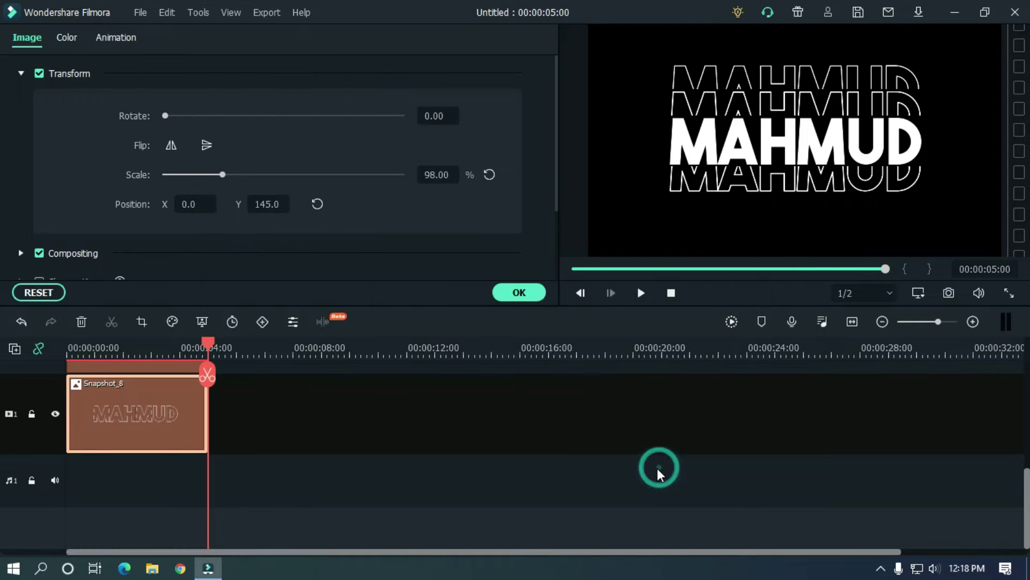
# - Set the Y position of the lower-cropped Snapshot_8 copy on track 1 to -145
pyautogui.moveTo(209, 348); pyautogui.dragTo(66, 355)
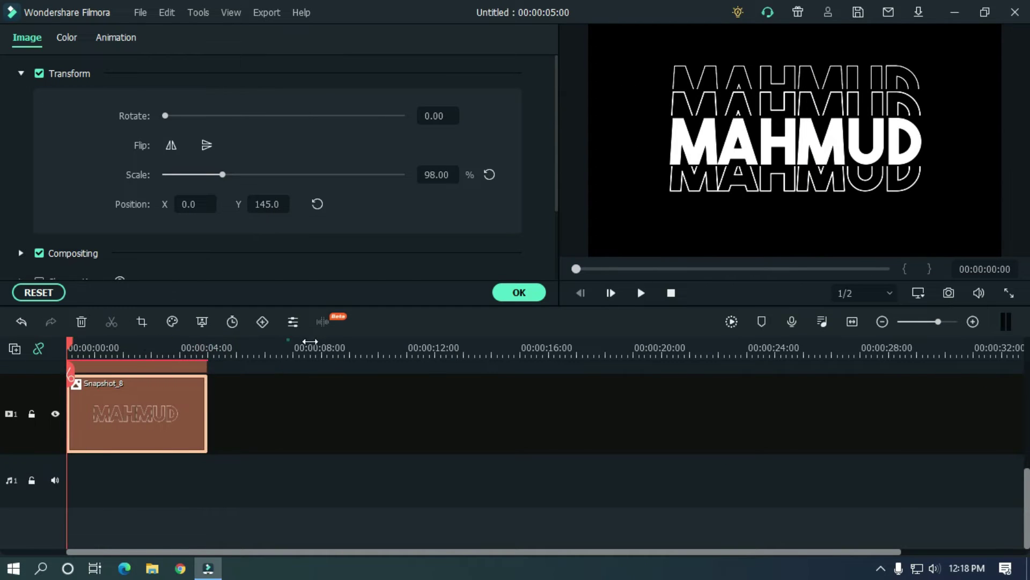
pyautogui.moveTo(309, 341); pyautogui.dragTo(402, 344)
pyautogui.doubleClick(371, 400)
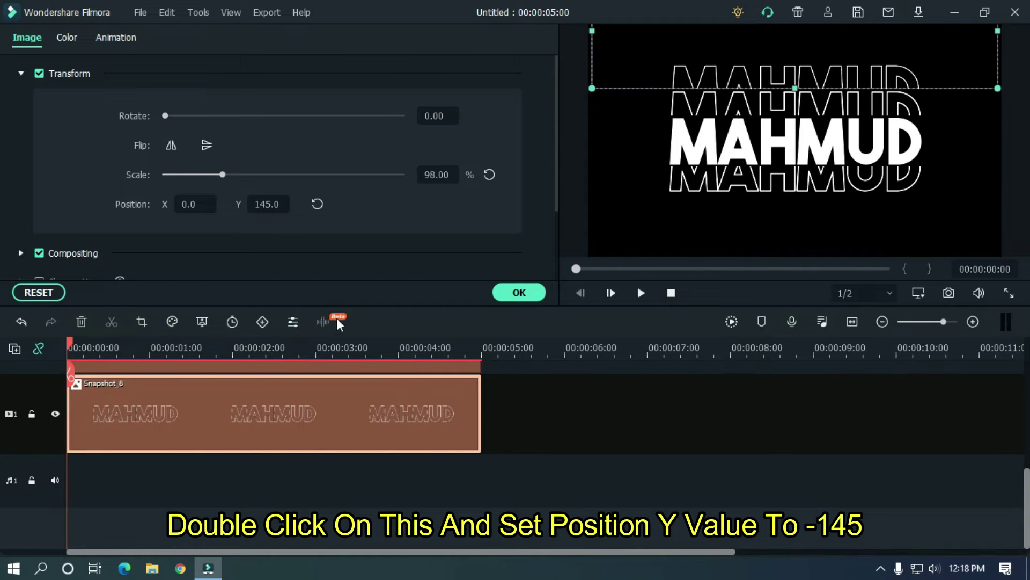
pyautogui.doubleClick(261, 205)
pyautogui.press('BackSpace')
pyautogui.write('-145')
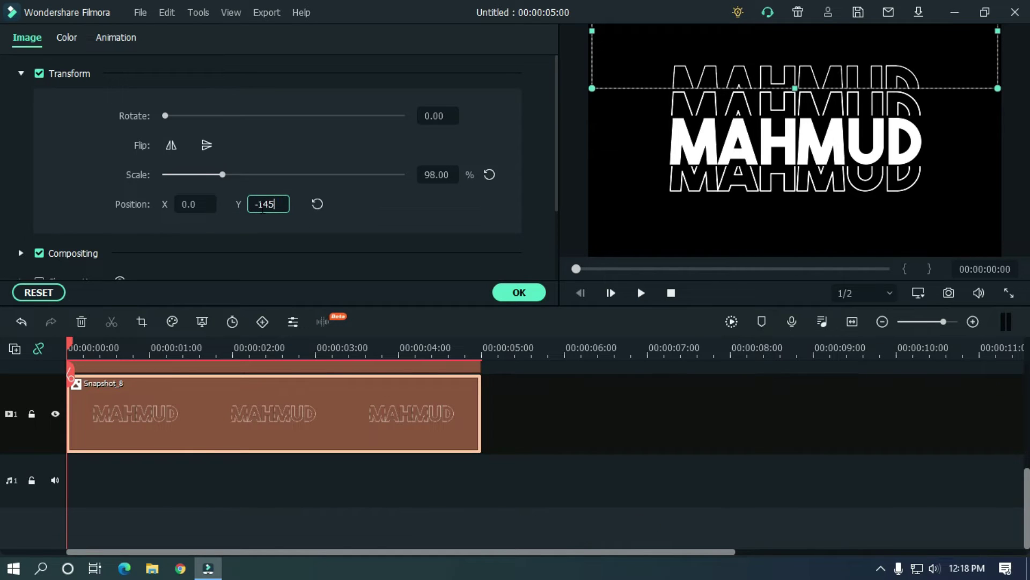
pyautogui.press('Return')
pyautogui.click(564, 460)
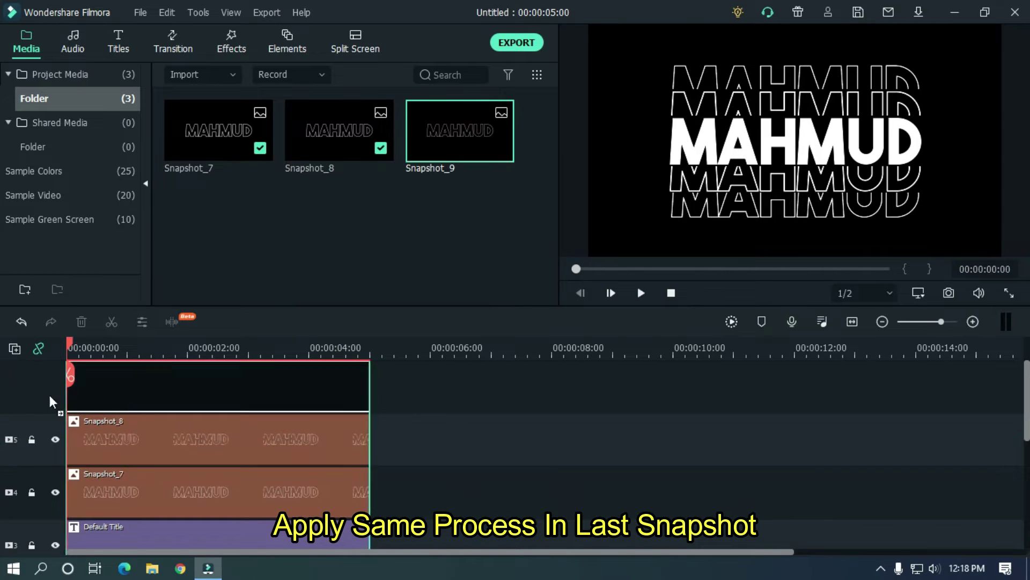
# - Place Snapshot_9 on the track above the upper Snapshot_8 clip and crop it to the upper half of the text
pyautogui.hotkey('alt', 'c')
pyautogui.click(298, 431)
pyautogui.click(280, 409)
pyautogui.moveTo(511, 390); pyautogui.dragTo(510, 232)
pyautogui.click(672, 471)
# - Set the cropped Snapshot_9 clip's Y position to 178 and its scale to 97%
pyautogui.doubleClick(205, 422)
pyautogui.moveTo(268, 204); pyautogui.dragTo(363, 204)
pyautogui.click(438, 174)
pyautogui.write('97')
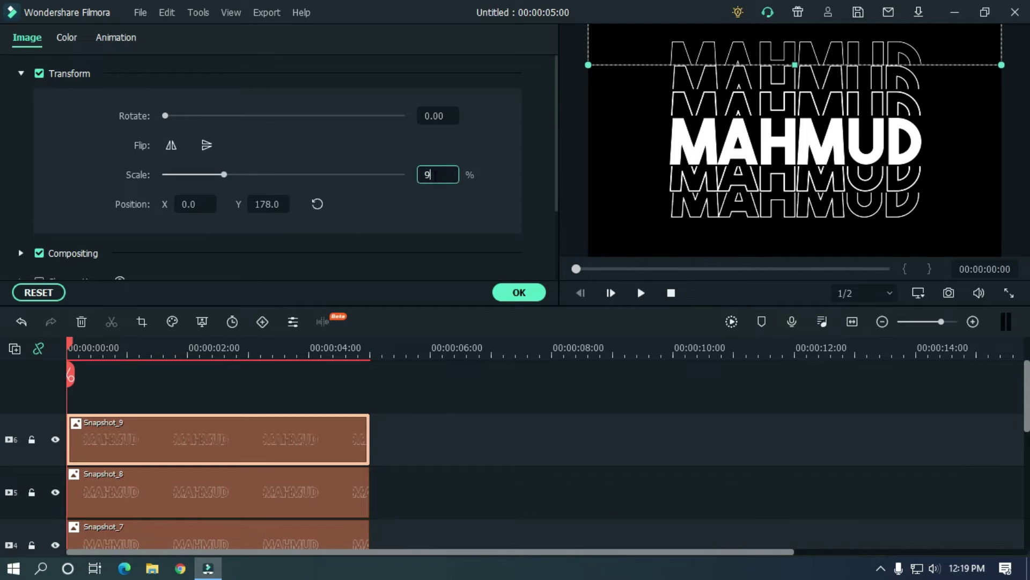
pyautogui.press('Return')
pyautogui.click(518, 292)
pyautogui.click(548, 400)
# - Move all clips up one track and paste a copy of the cropped Snapshot_9 clip onto the freed track 1 at the start
pyautogui.click(197, 446)
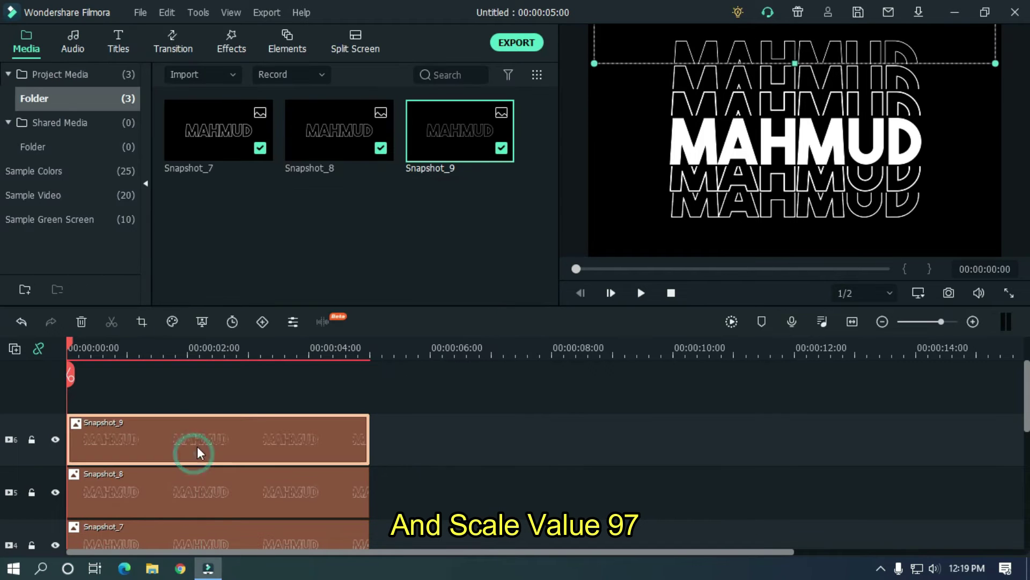
pyautogui.scroll(-3, 3, 446)
pyautogui.hotkey('ctrl', 'a')
pyautogui.scroll(5, 513, 412)
pyautogui.moveTo(250, 439); pyautogui.dragTo(250, 386)
pyautogui.scroll(-6, 3, 453)
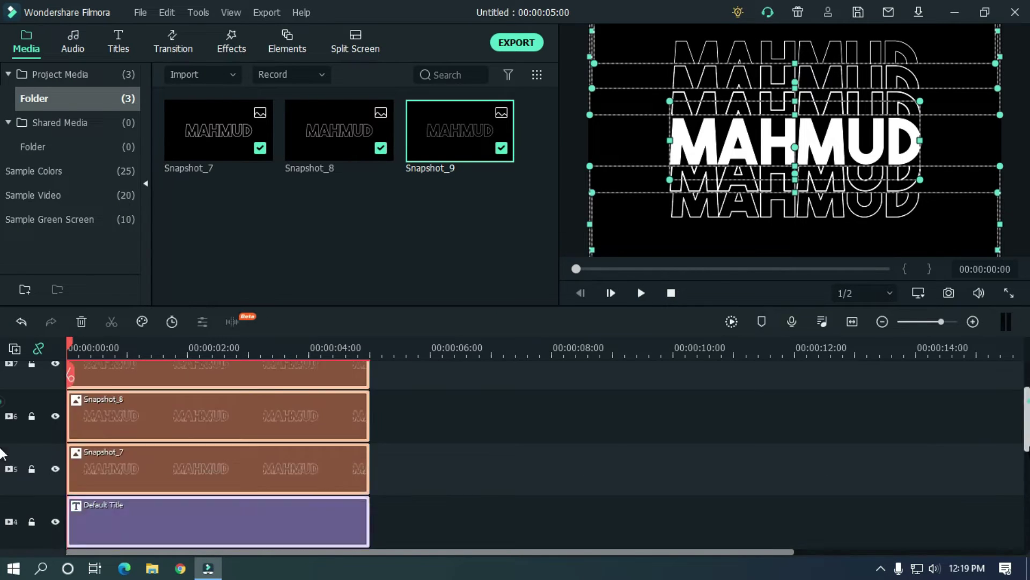
pyautogui.hotkey('ctrl', 'v')
# - Set the Snapshot_9 copy on track 1 to Y position -178 and shift its crop area to the lower half of the text
pyautogui.doubleClick(251, 455)
pyautogui.click(267, 204)
pyautogui.write('-178')
pyautogui.press('Return')
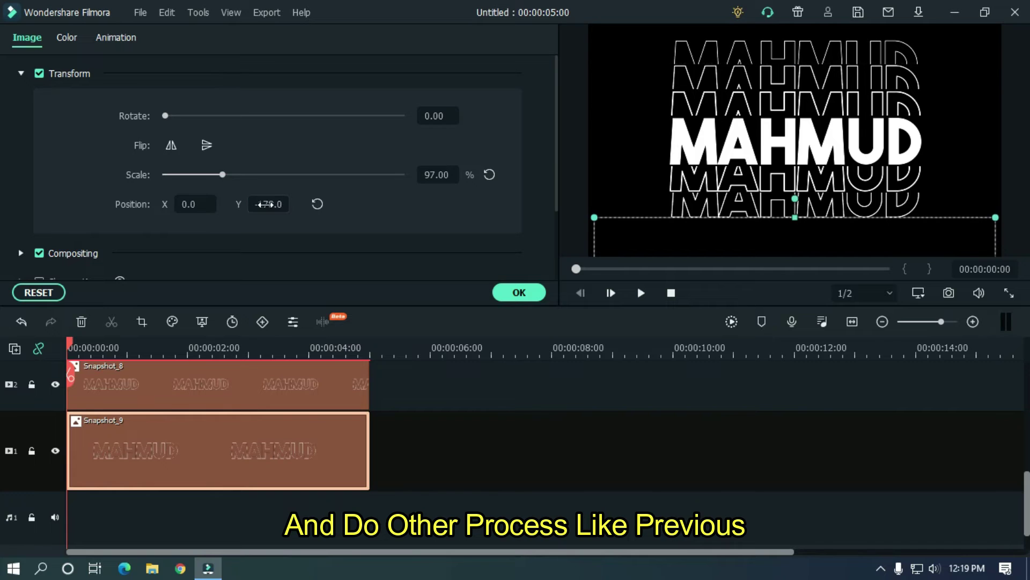
pyautogui.click(142, 321)
pyautogui.click(669, 469)
pyautogui.click(575, 305)
pyautogui.moveTo(1026, 511); pyautogui.dragTo(1023, 383)
pyautogui.click(519, 292)
# - Add an animation keyframe at 00:00:00:15 to the Snapshot_7 clip above the title, with Y position -35 and opacity 0%
pyautogui.hotkey('ctrl', '=')
pyautogui.hotkey('ctrl', '=')
pyautogui.moveTo(518, 346); pyautogui.dragTo(658, 349)
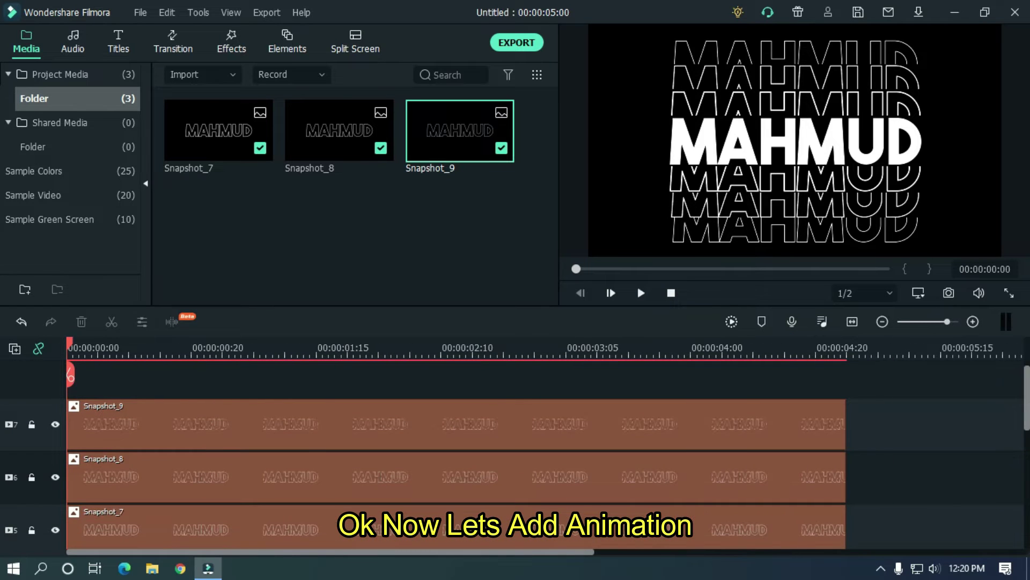
pyautogui.scroll(-2, 515, 483)
pyautogui.click(343, 471)
pyautogui.click(220, 430)
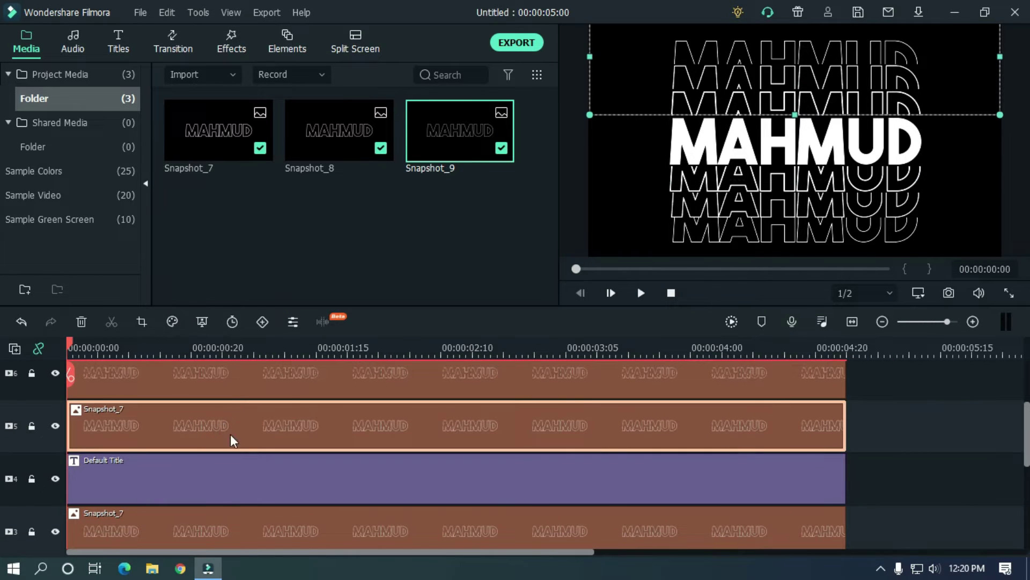
pyautogui.moveTo(187, 352); pyautogui.dragTo(313, 351)
pyautogui.click(289, 350)
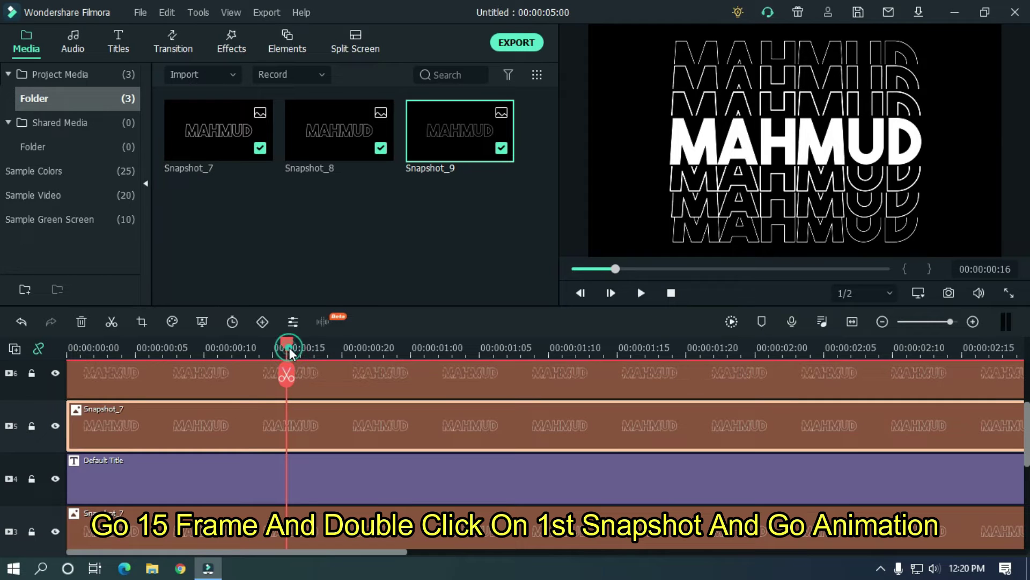
pyautogui.click(282, 347)
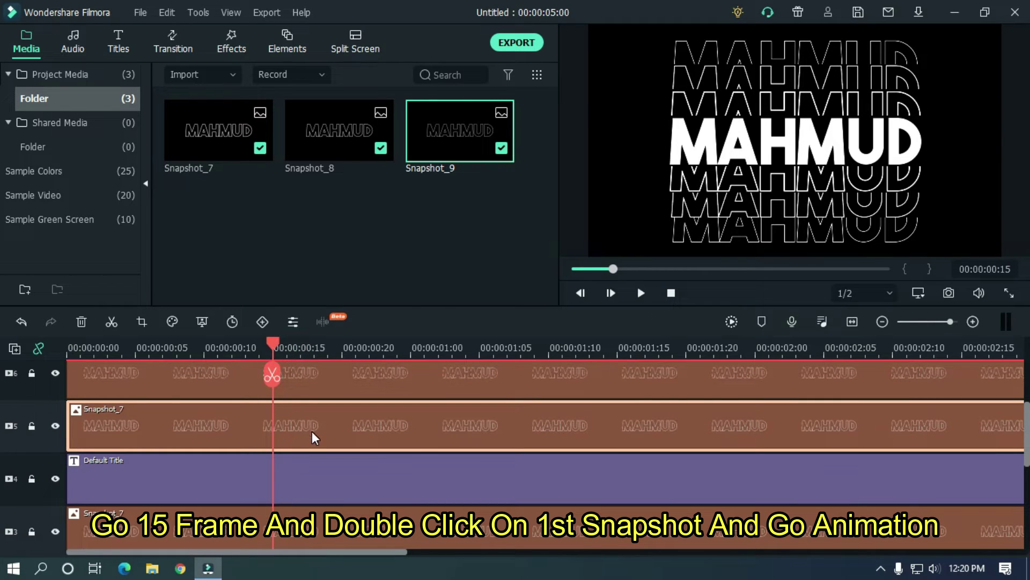
pyautogui.doubleClick(297, 425)
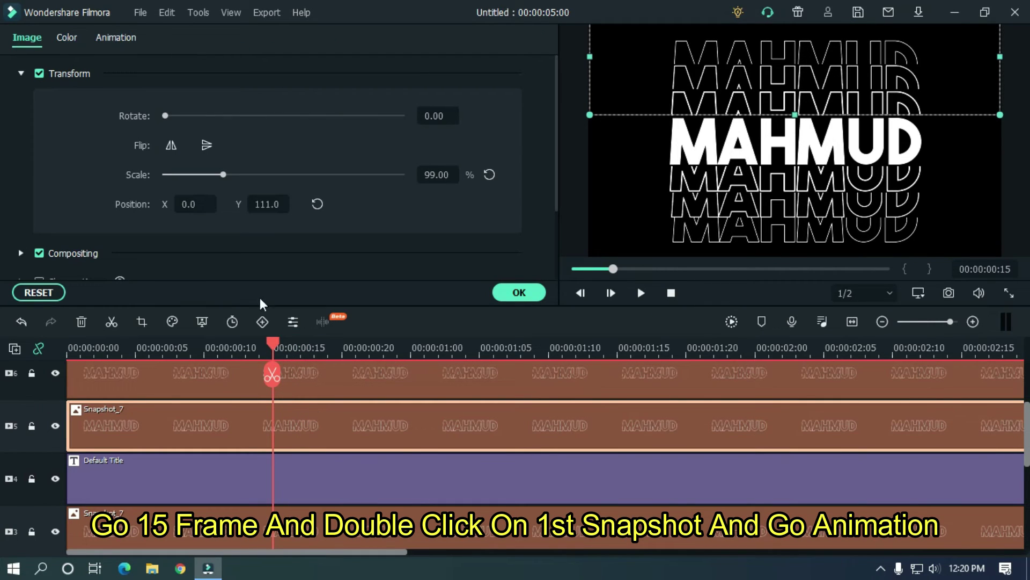
pyautogui.click(114, 39)
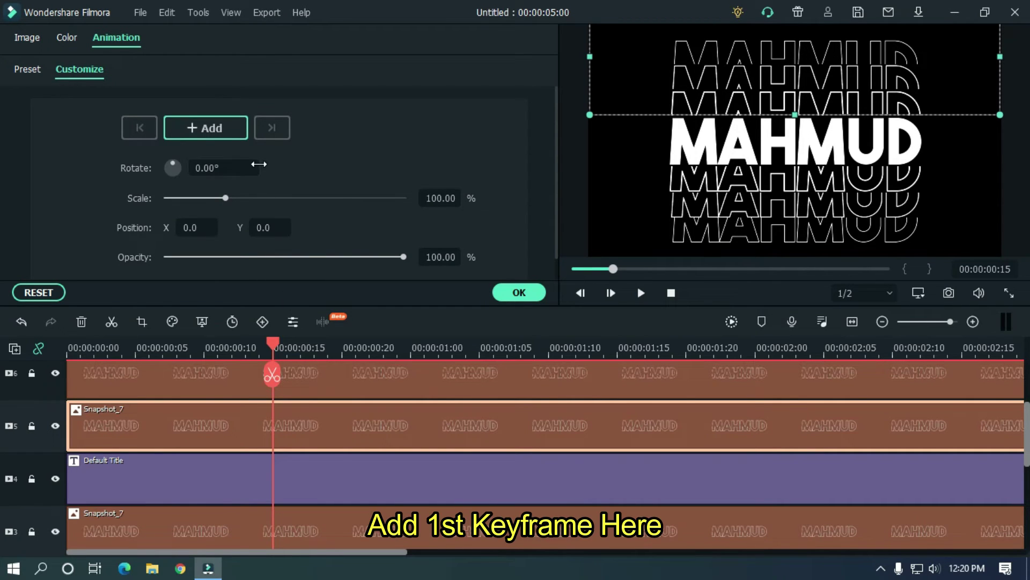
pyautogui.click(217, 131)
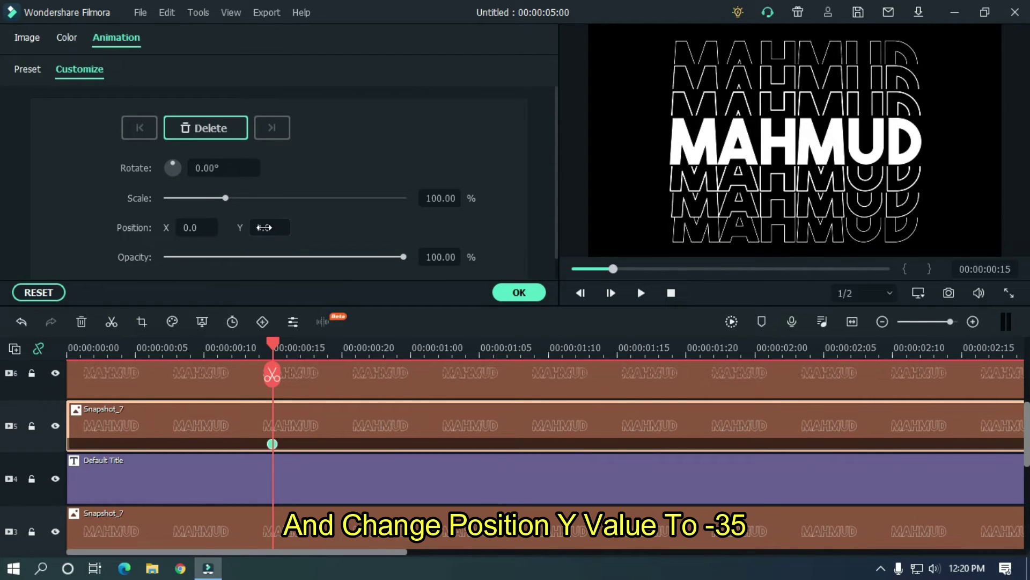
pyautogui.moveTo(256, 228); pyautogui.dragTo(238, 227)
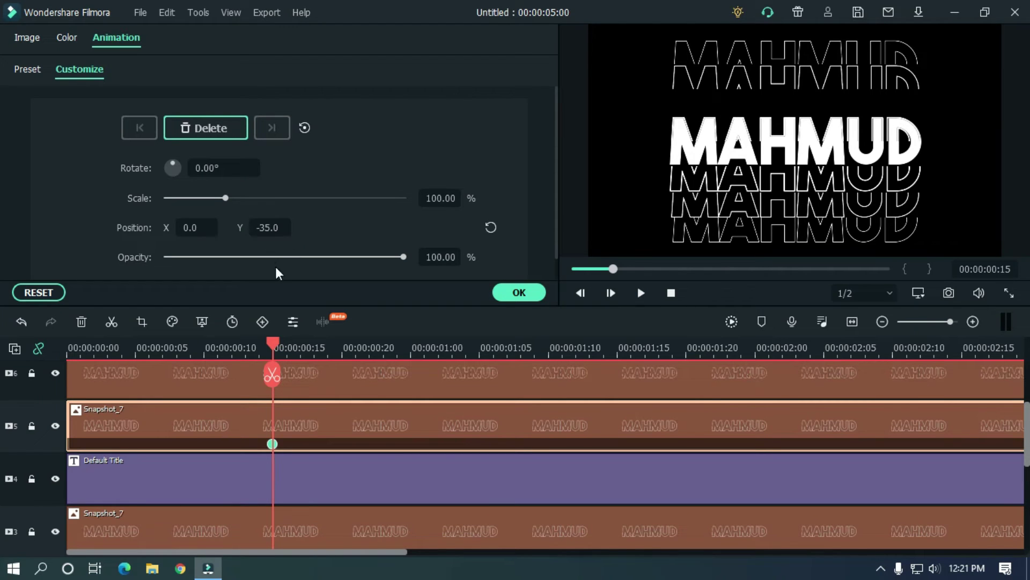
pyautogui.moveTo(331, 257); pyautogui.dragTo(190, 249)
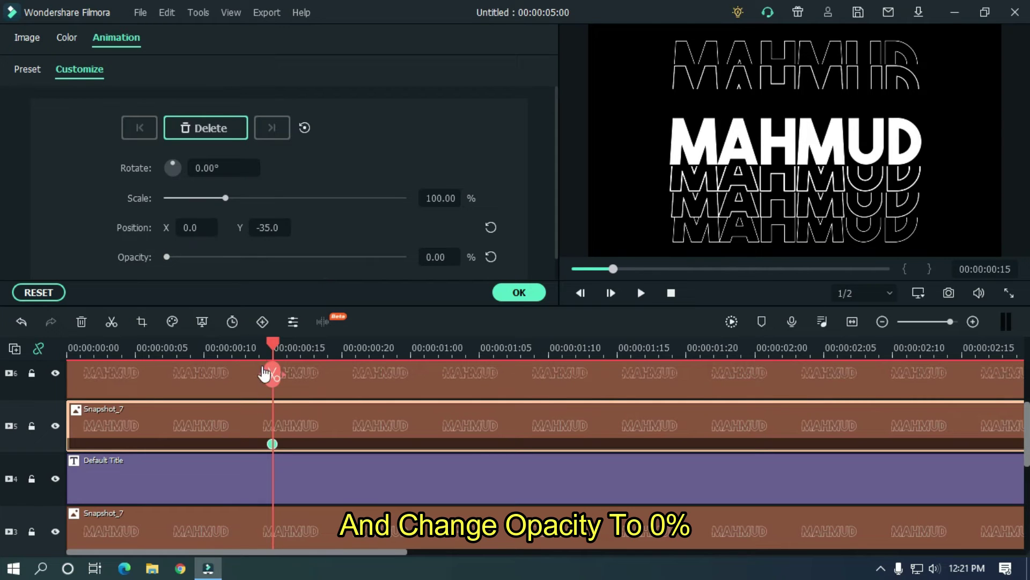
# - Reset the upper Snapshot_7 clip's opacity and Y position at 00:00:01:00 to create its end keyframe, and play the animation from the start
pyautogui.click(272, 340)
pyautogui.moveTo(297, 342); pyautogui.dragTo(414, 334)
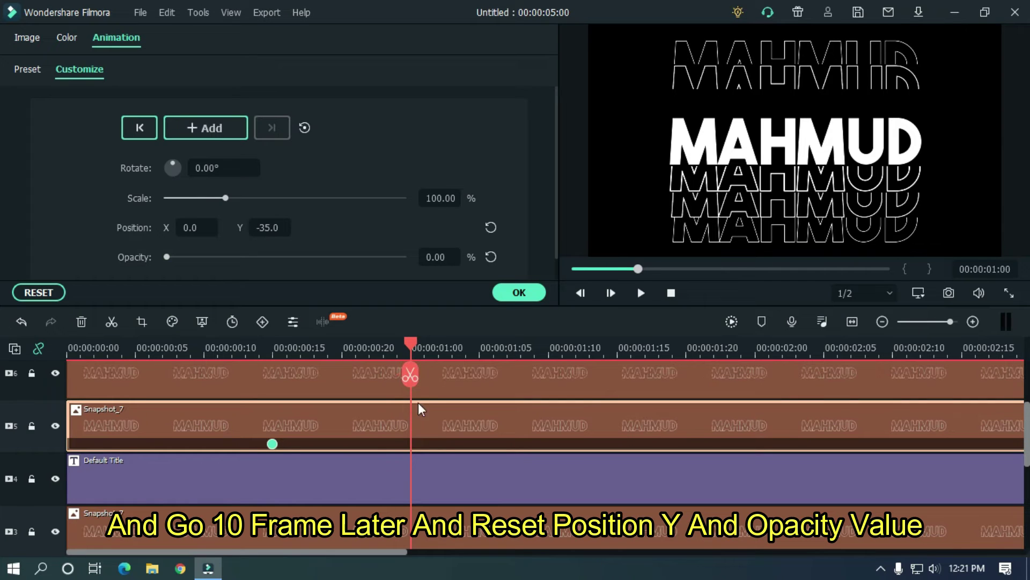
pyautogui.click(492, 257)
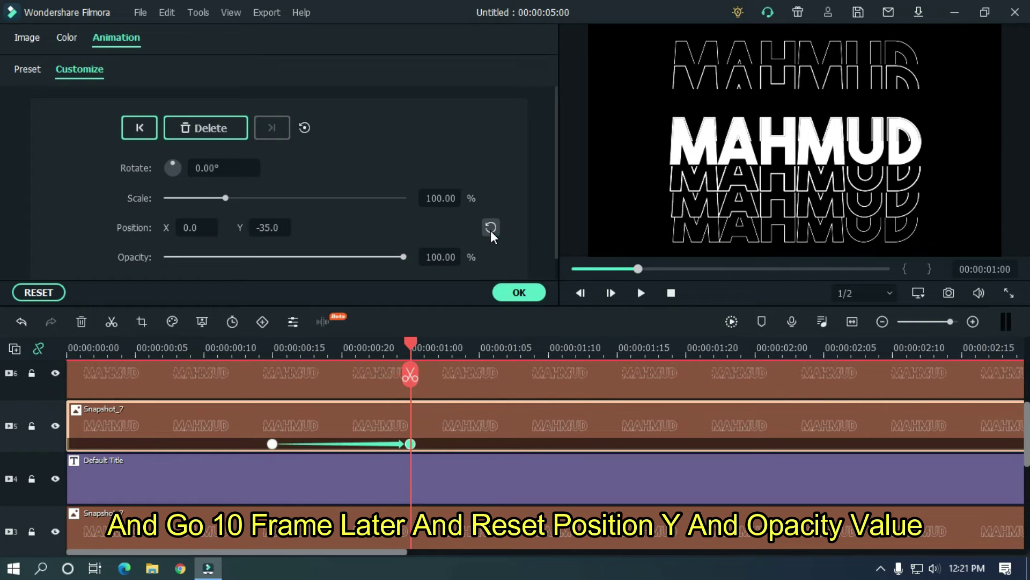
pyautogui.click(490, 229)
pyautogui.moveTo(604, 269); pyautogui.dragTo(568, 272)
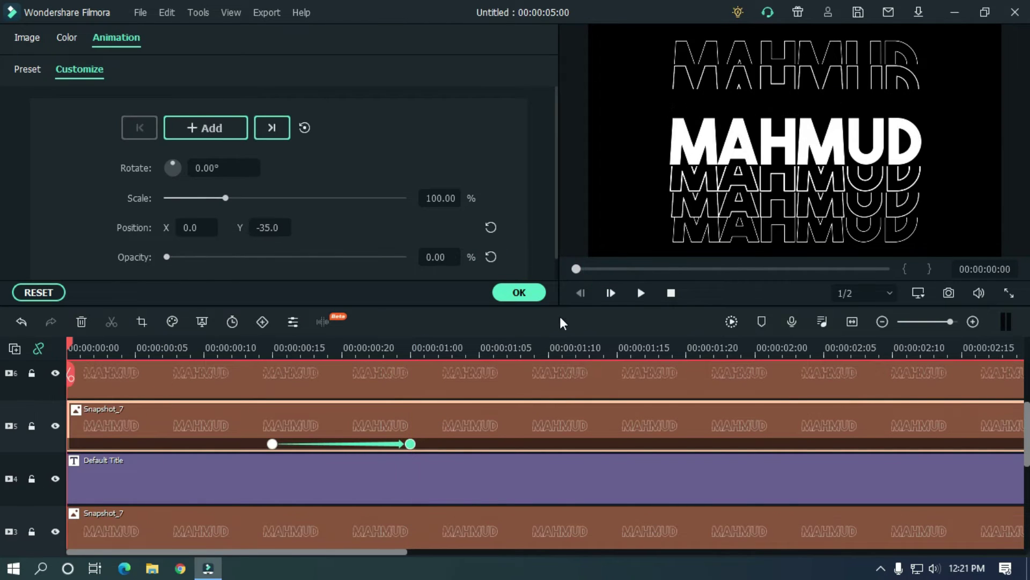
pyautogui.moveTo(556, 340); pyautogui.dragTo(383, 335)
pyautogui.press('space')
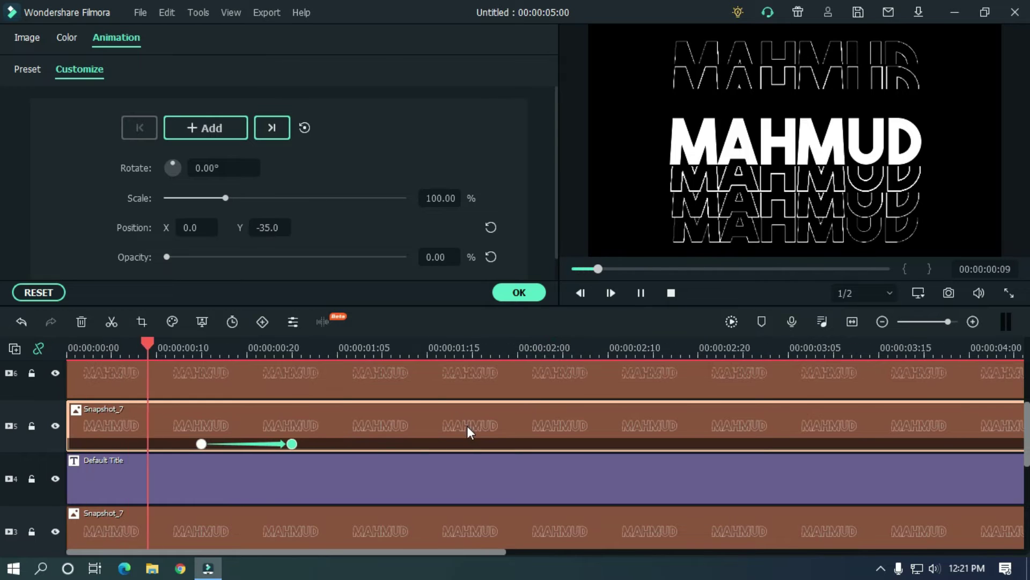
pyautogui.click(411, 350)
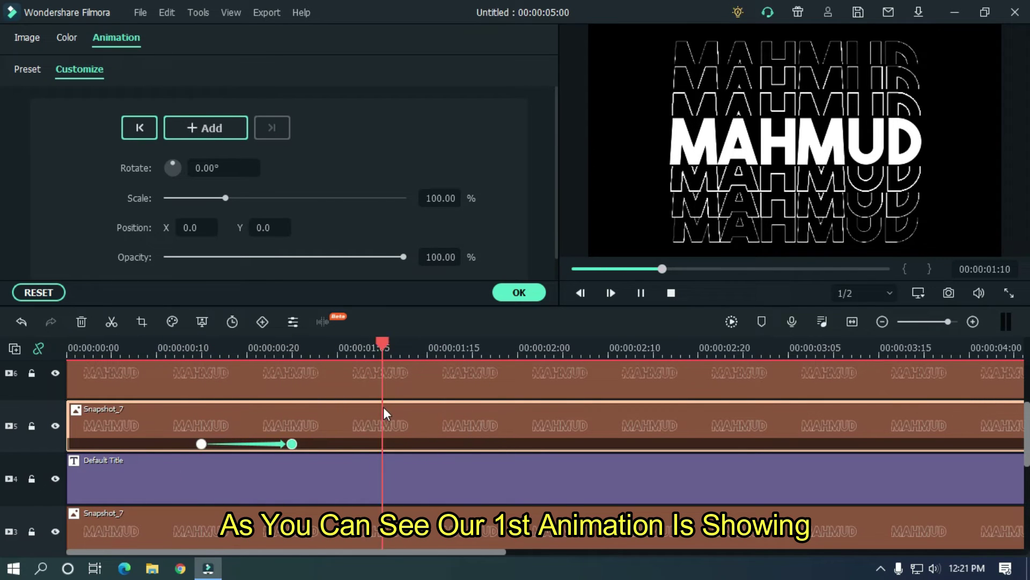
pyautogui.press('space')
# - Add an animation keyframe at 00:00:01:00 to the upper Snapshot_8 clip, with Y position -35 and opacity 0%
pyautogui.moveTo(419, 340); pyautogui.dragTo(292, 345)
pyautogui.scroll(2, 1, 421)
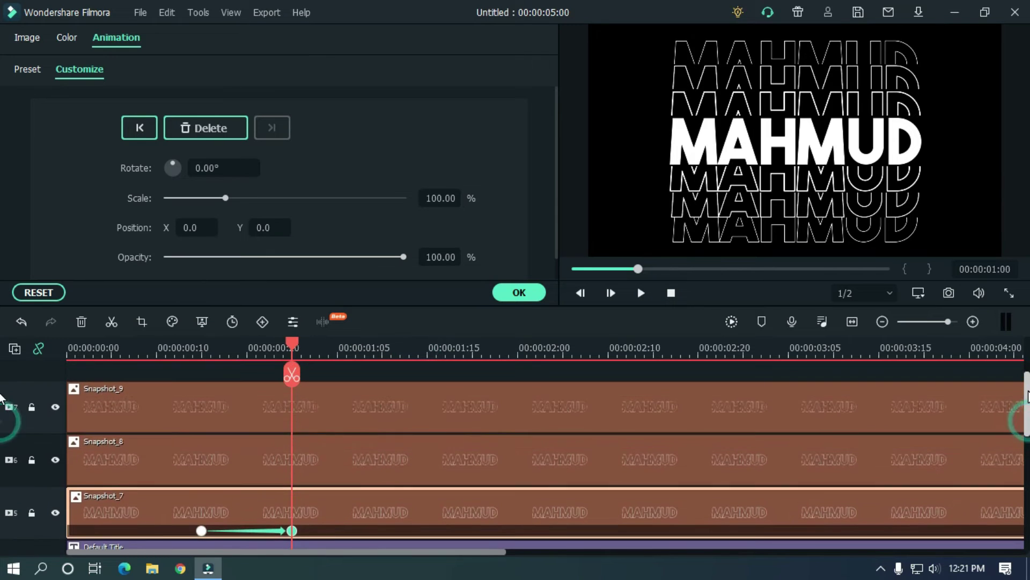
pyautogui.click(333, 436)
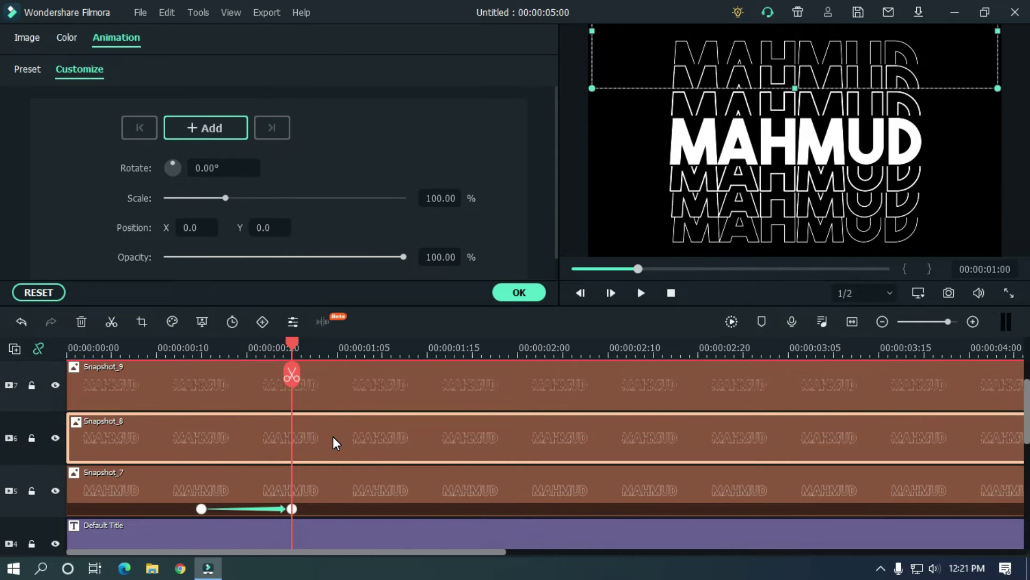
pyautogui.click(230, 124)
pyautogui.click(275, 227)
pyautogui.write('-35')
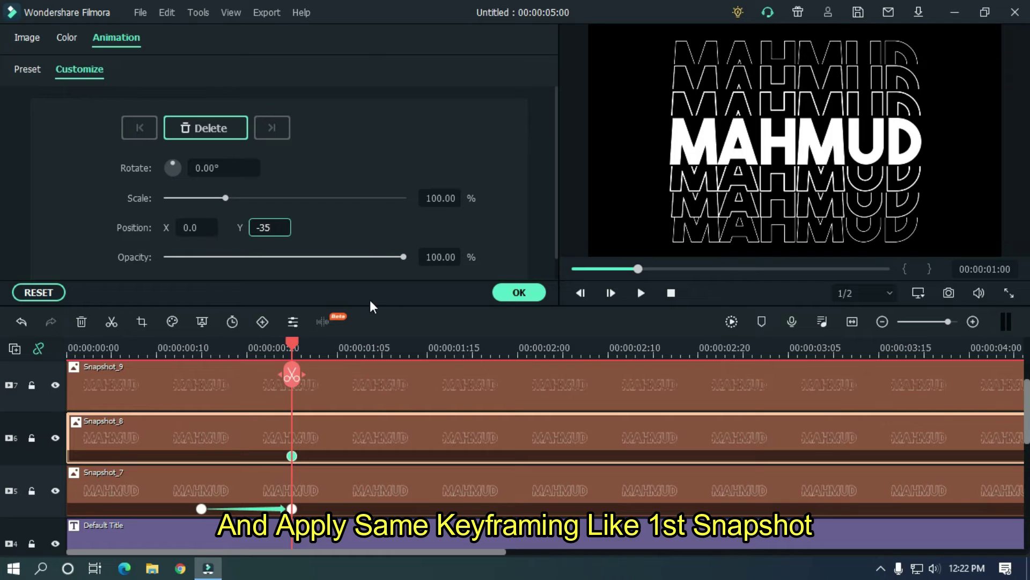
pyautogui.moveTo(391, 257); pyautogui.dragTo(167, 257)
# - Reset the upper Snapshot_8 clip's opacity and Y position at 00:00:01:10 to create its end keyframe, and preview the animation from the start
pyautogui.click(384, 341)
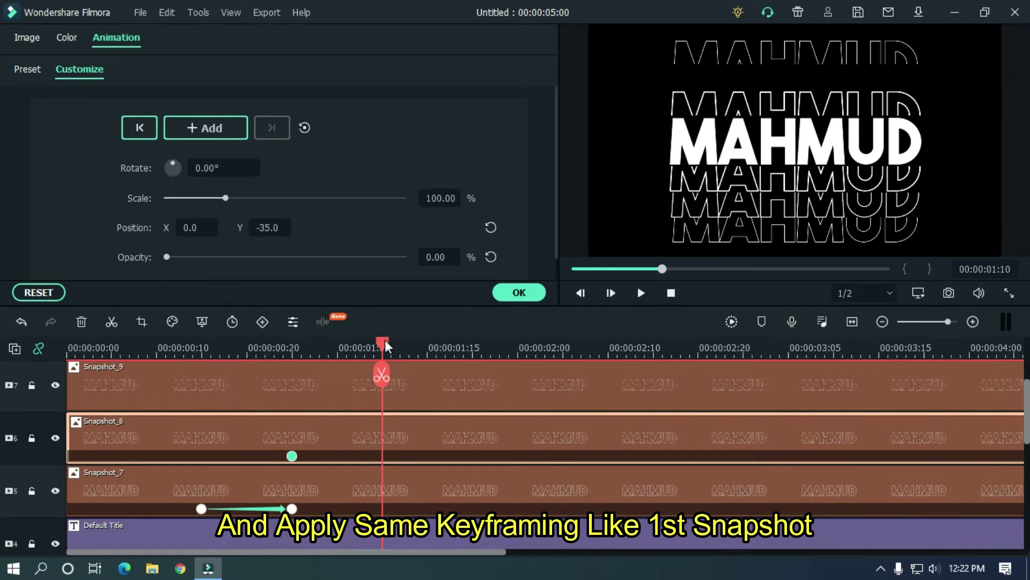
pyautogui.click(491, 257)
pyautogui.click(491, 227)
pyautogui.moveTo(598, 270); pyautogui.dragTo(564, 272)
pyautogui.press('space')
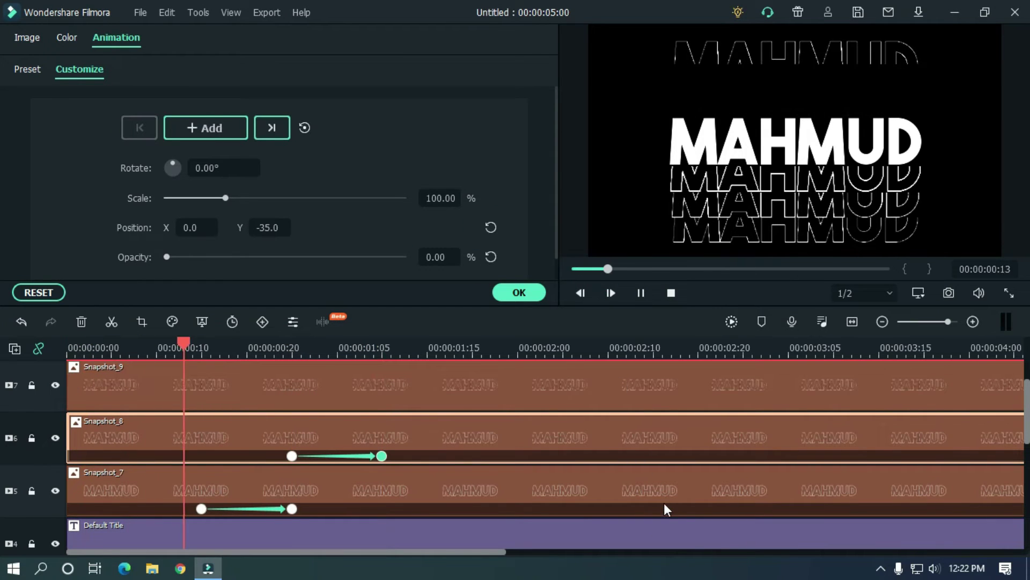
pyautogui.click(505, 346)
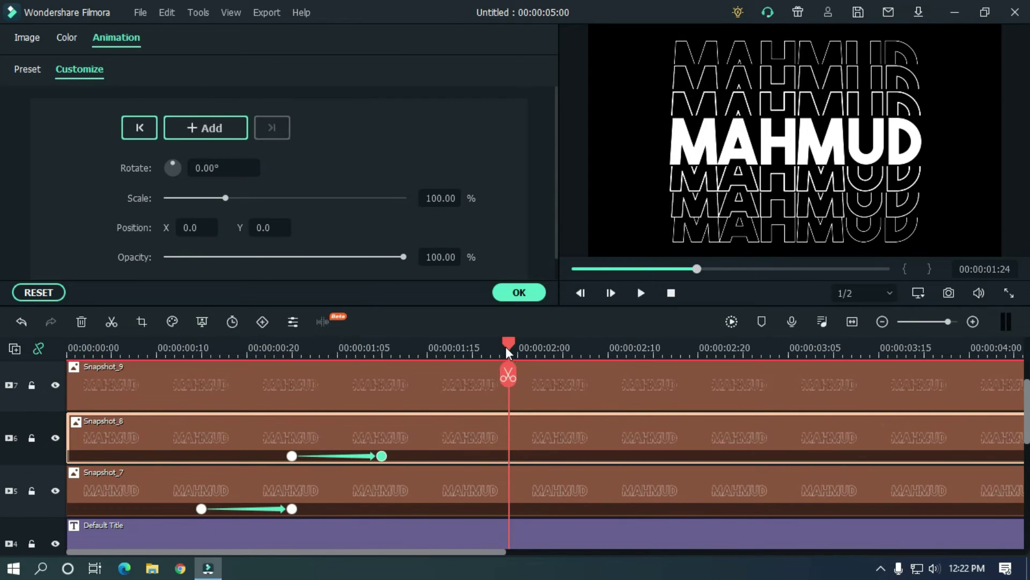
# - Add an animation keyframe at 00:00:01:10 to the upper Snapshot_9 clip, with Y position -35 and opacity 0%
pyautogui.moveTo(510, 347); pyautogui.dragTo(387, 355)
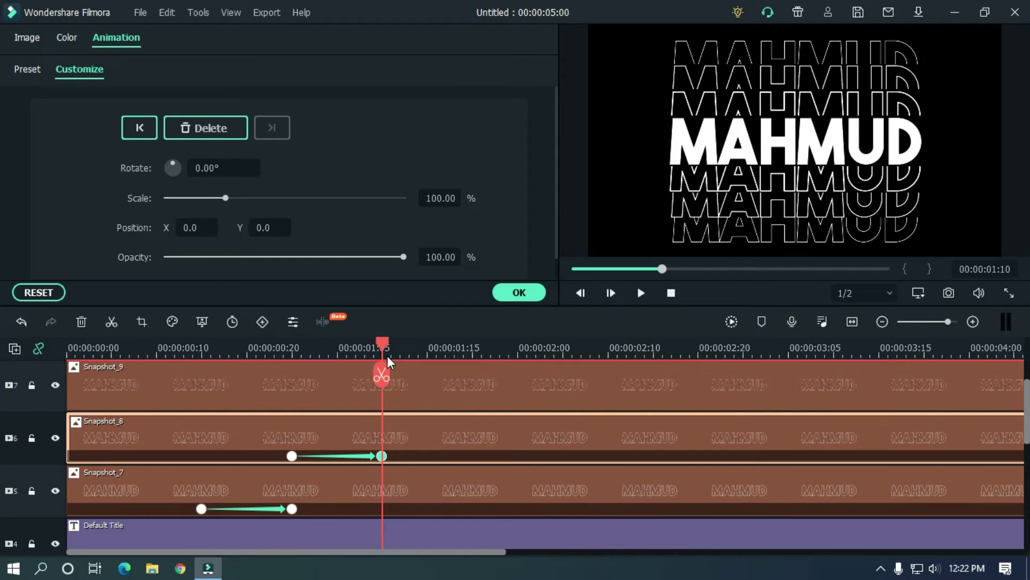
pyautogui.click(411, 393)
pyautogui.click(271, 226)
pyautogui.write('-3')
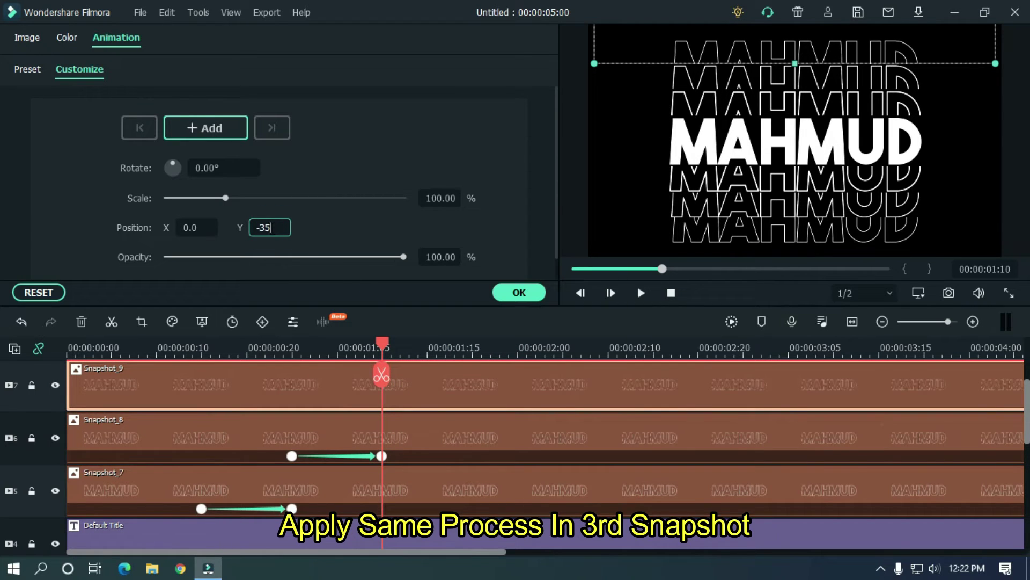
pyautogui.write('5')
pyautogui.moveTo(404, 257); pyautogui.dragTo(167, 257)
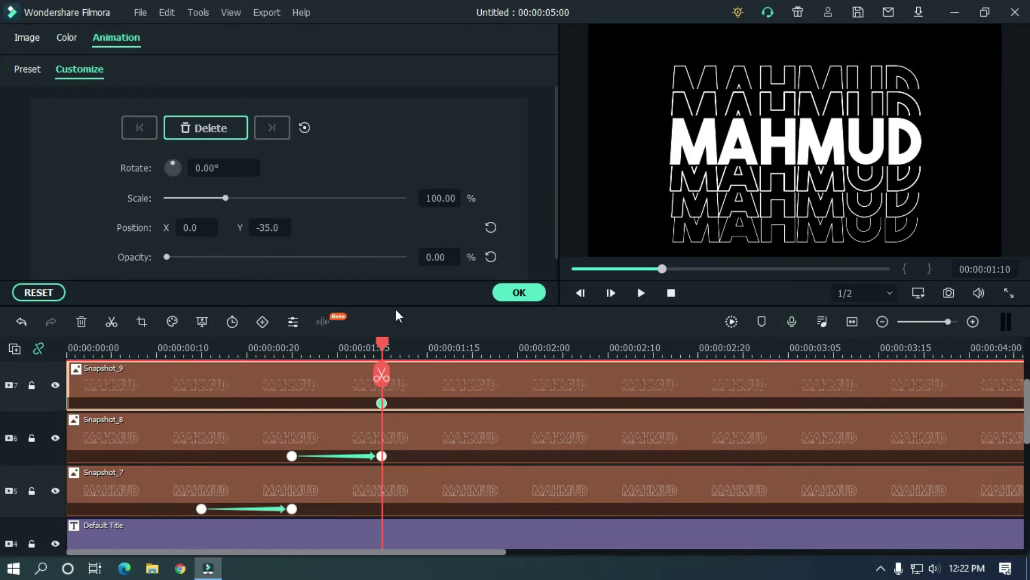
# - Reset the upper Snapshot_9 clip's opacity and Y position at 00:00:01:20 to create its end keyframe, and play back all three animations
pyautogui.click(391, 343)
pyautogui.moveTo(412, 340); pyautogui.dragTo(472, 340)
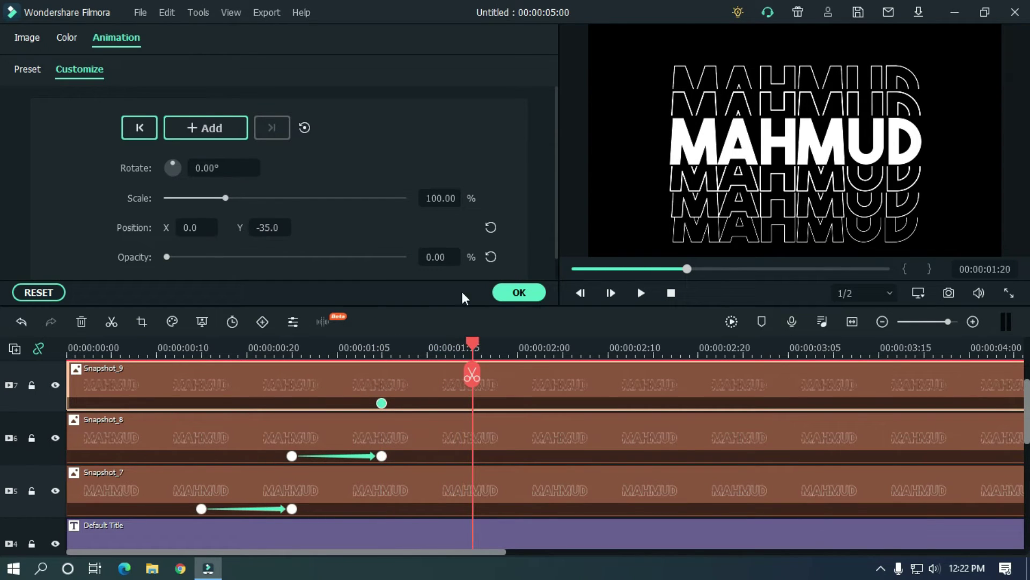
pyautogui.click(491, 257)
pyautogui.click(490, 228)
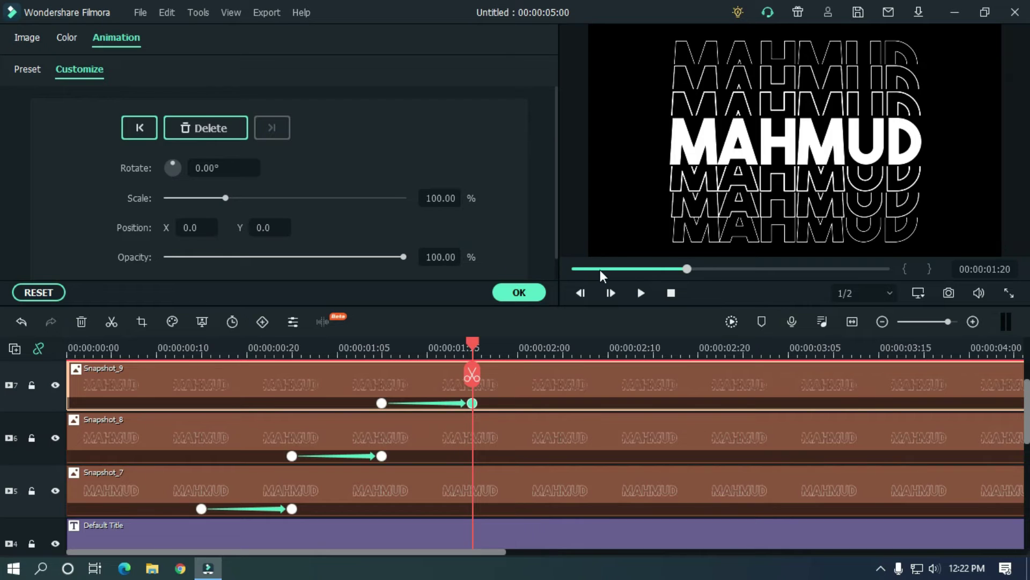
pyautogui.moveTo(600, 269); pyautogui.dragTo(575, 302)
pyautogui.press('space')
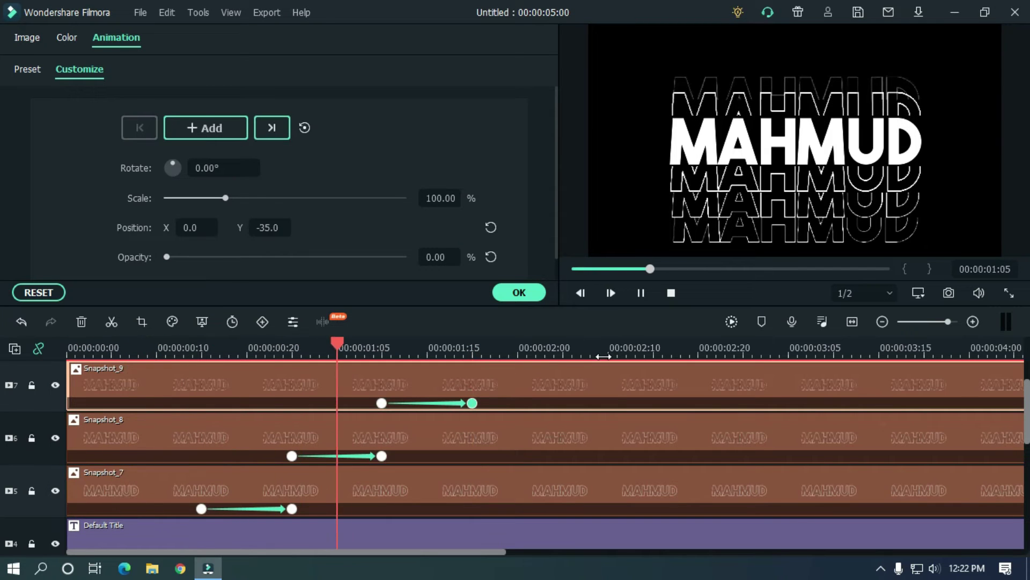
pyautogui.press('space')
pyautogui.moveTo(624, 343); pyautogui.dragTo(533, 336)
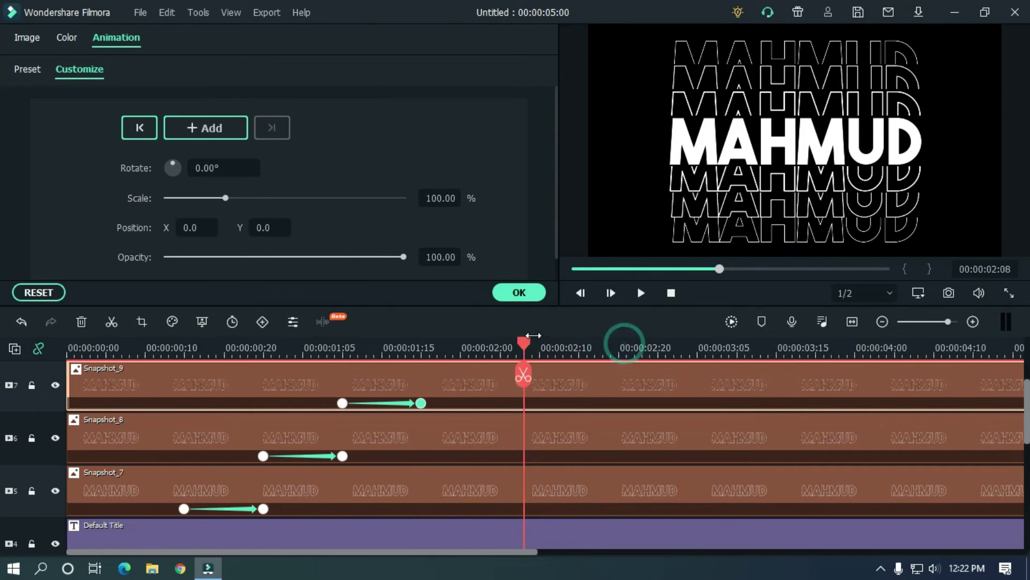
# - Add an animation keyframe at 00:00:03:00 to the upper Snapshot_9 clip, keeping its position and opacity
pyautogui.scroll(-2, 532, 335)
pyautogui.scroll(-1, 474, 365)
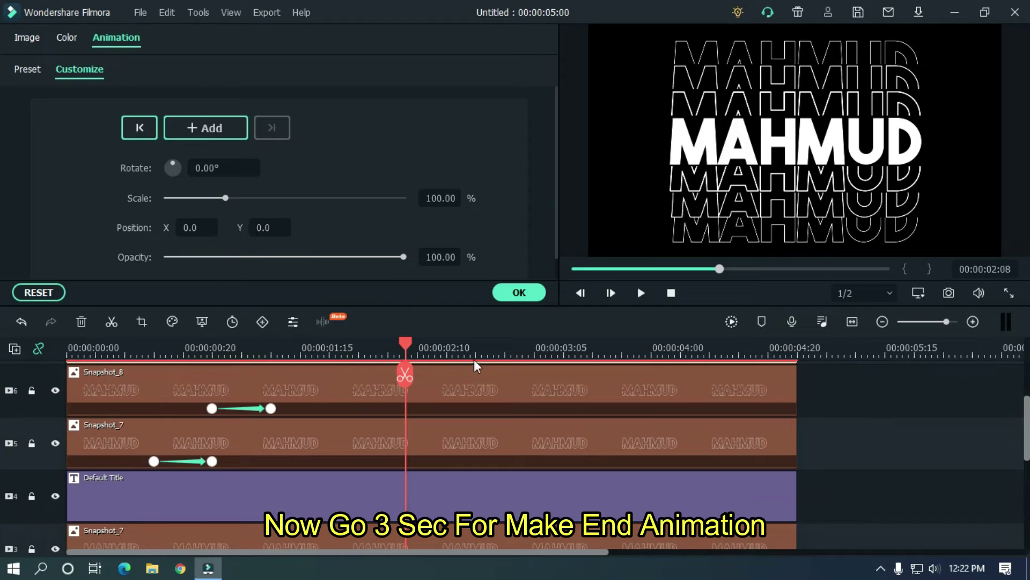
pyautogui.moveTo(414, 343); pyautogui.dragTo(511, 341)
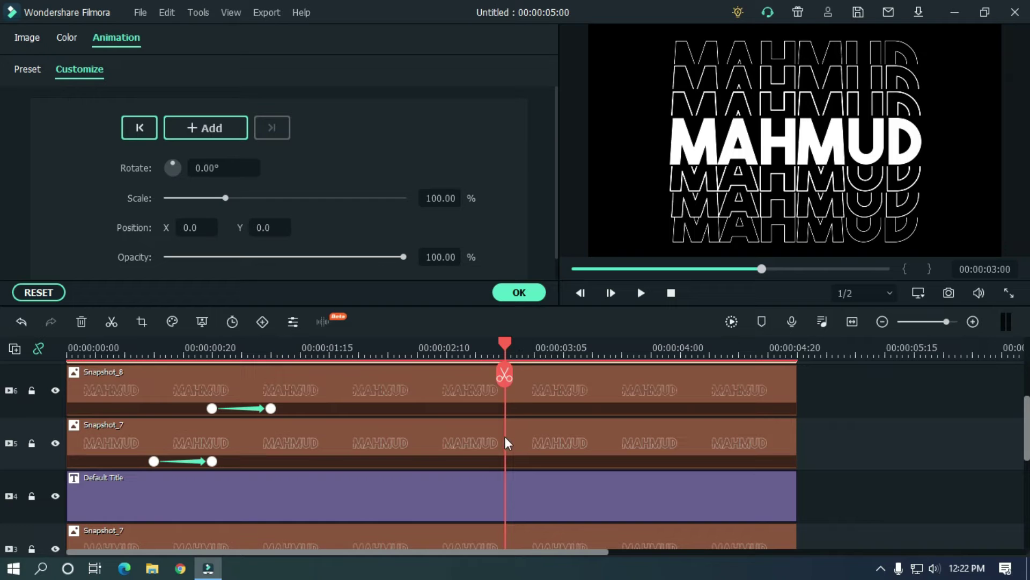
pyautogui.click(521, 430)
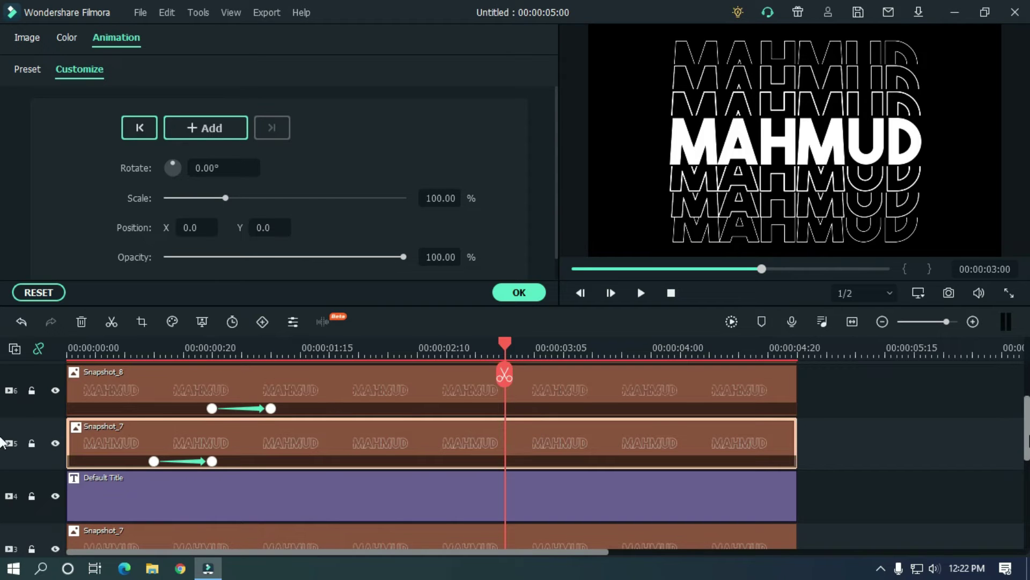
pyautogui.scroll(2, 2, 422)
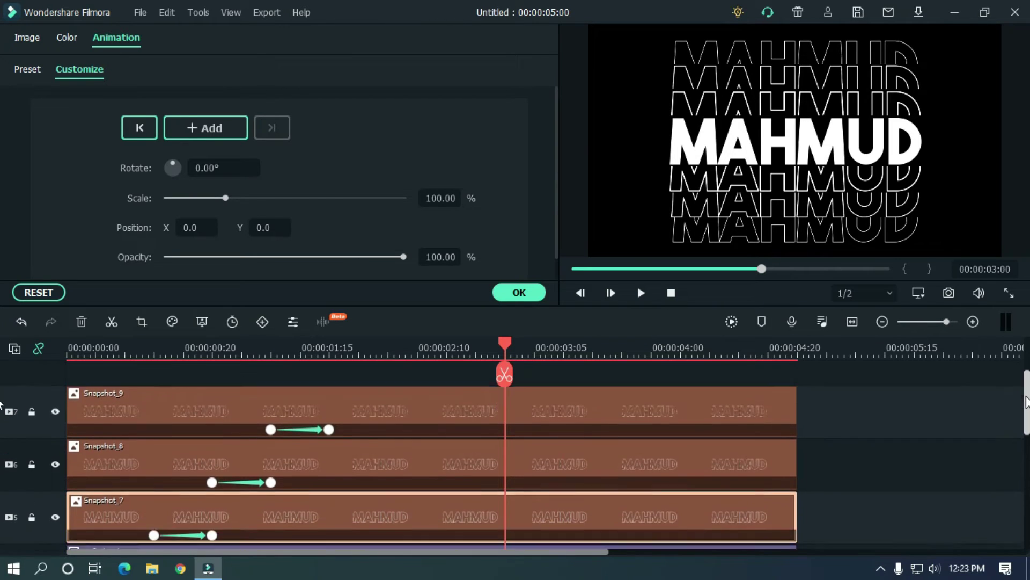
pyautogui.click(568, 382)
pyautogui.scroll(1, 3, 432)
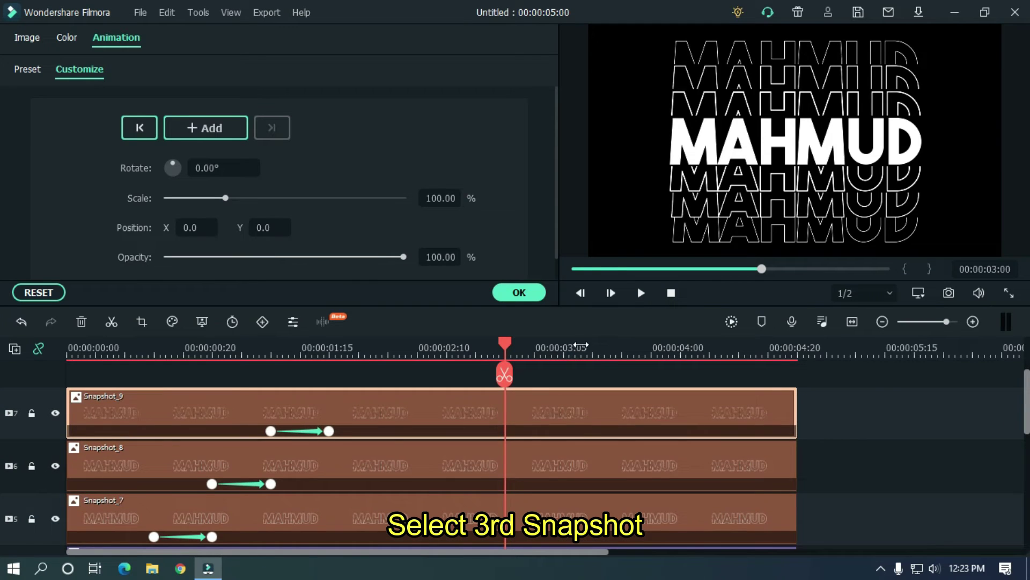
pyautogui.moveTo(581, 345); pyautogui.dragTo(606, 345)
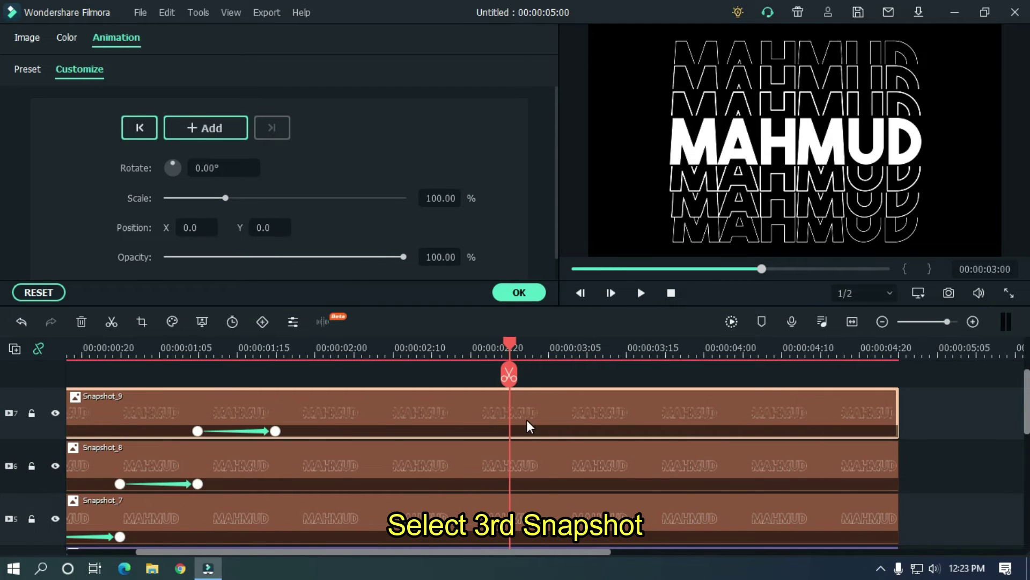
pyautogui.click(212, 128)
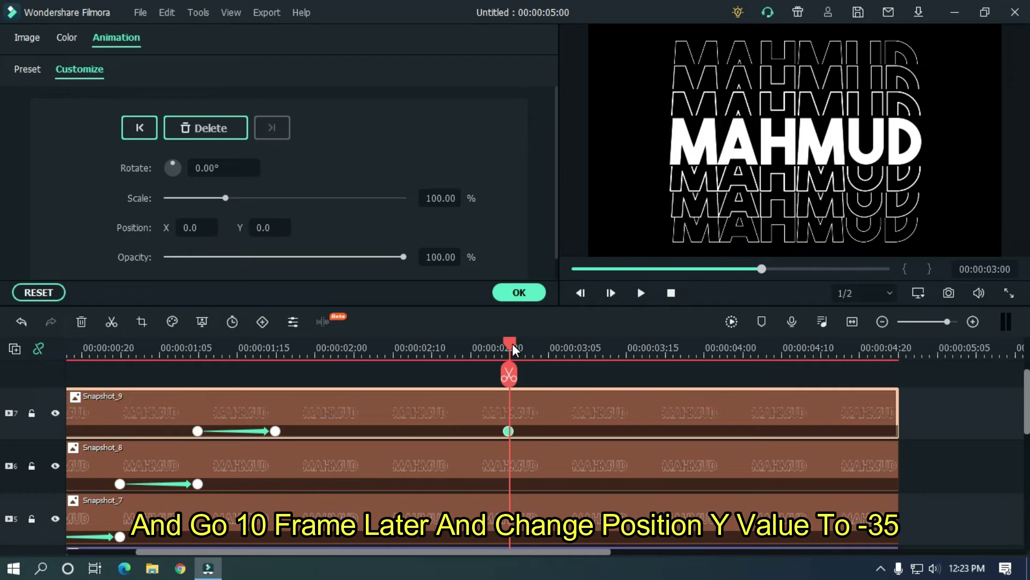
# - Set the upper Snapshot_9 clip's Y position to -35 and opacity to 0% at 00:00:03:10, and preview the end animation
pyautogui.moveTo(513, 344); pyautogui.dragTo(588, 339)
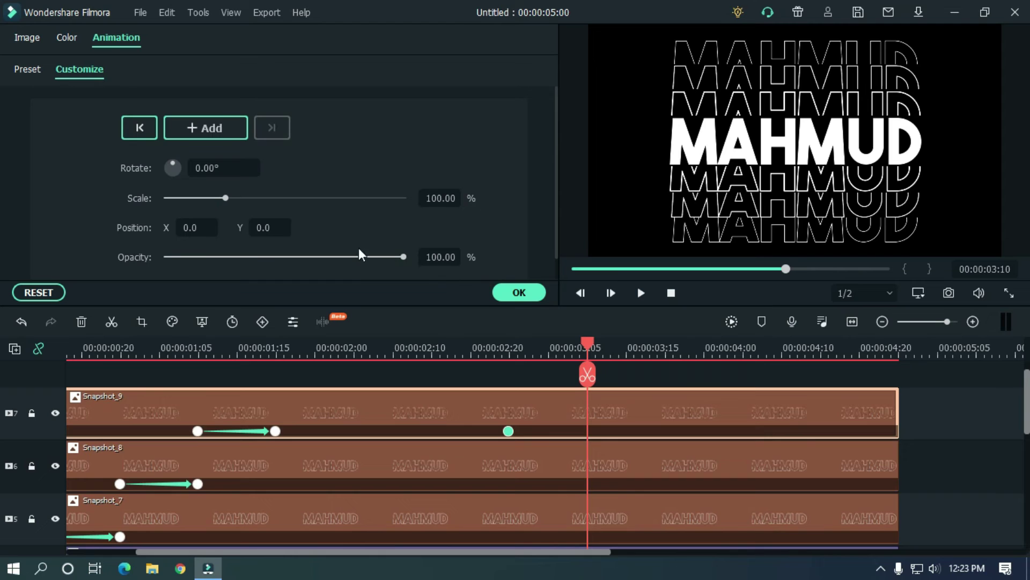
pyautogui.write('-35')
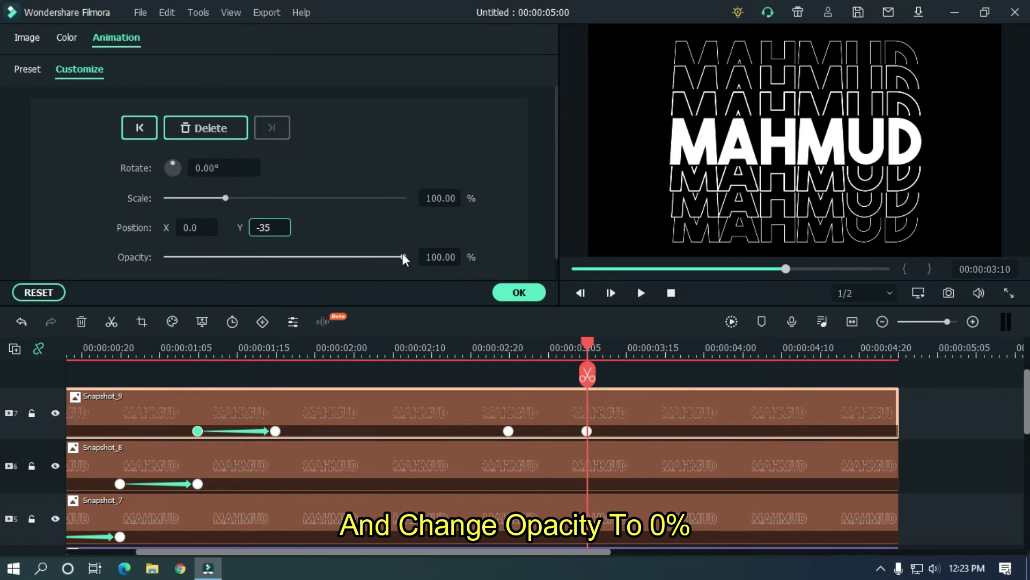
pyautogui.moveTo(404, 257); pyautogui.dragTo(163, 258)
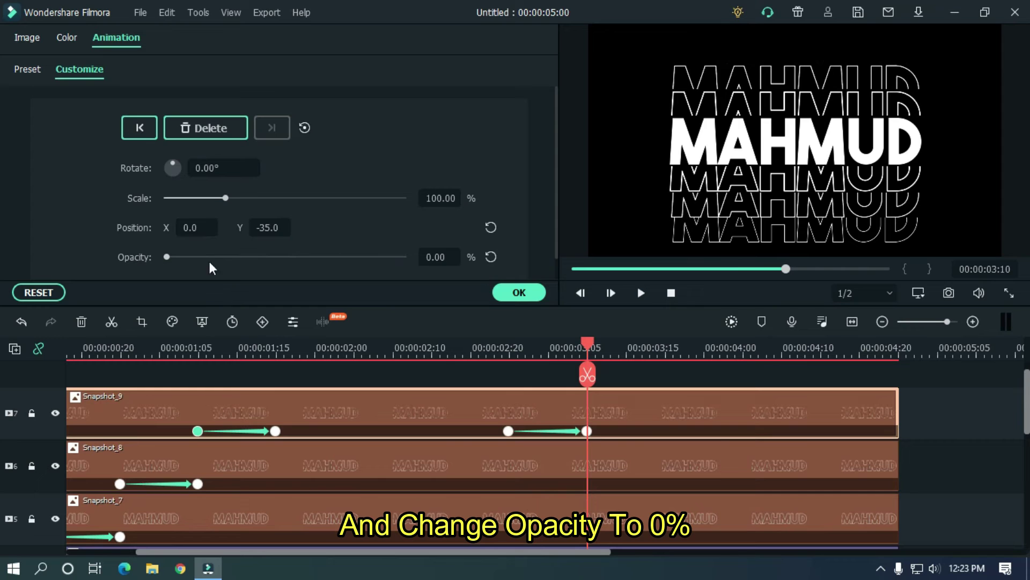
pyautogui.click(437, 348)
pyautogui.press('space')
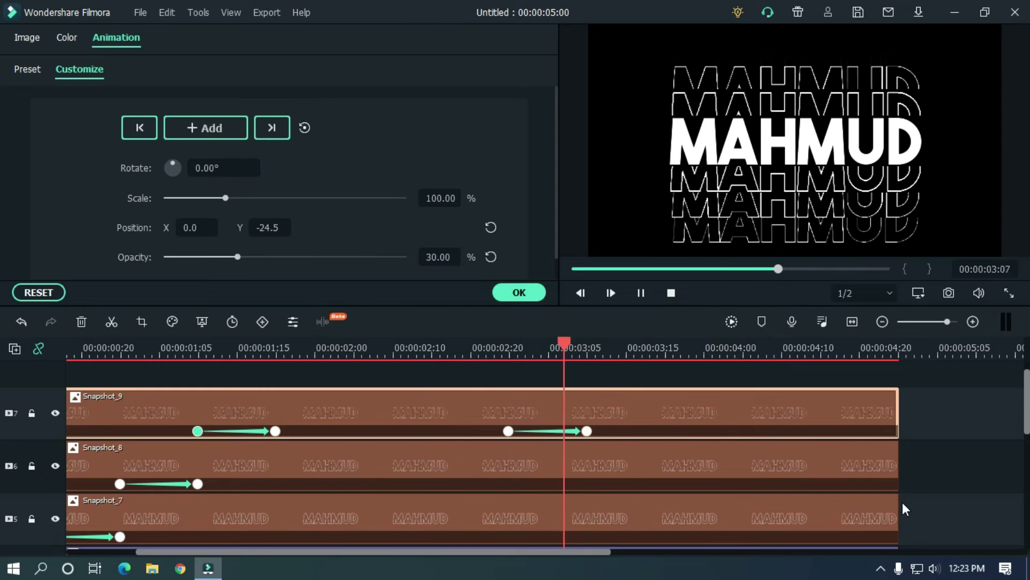
pyautogui.click(489, 348)
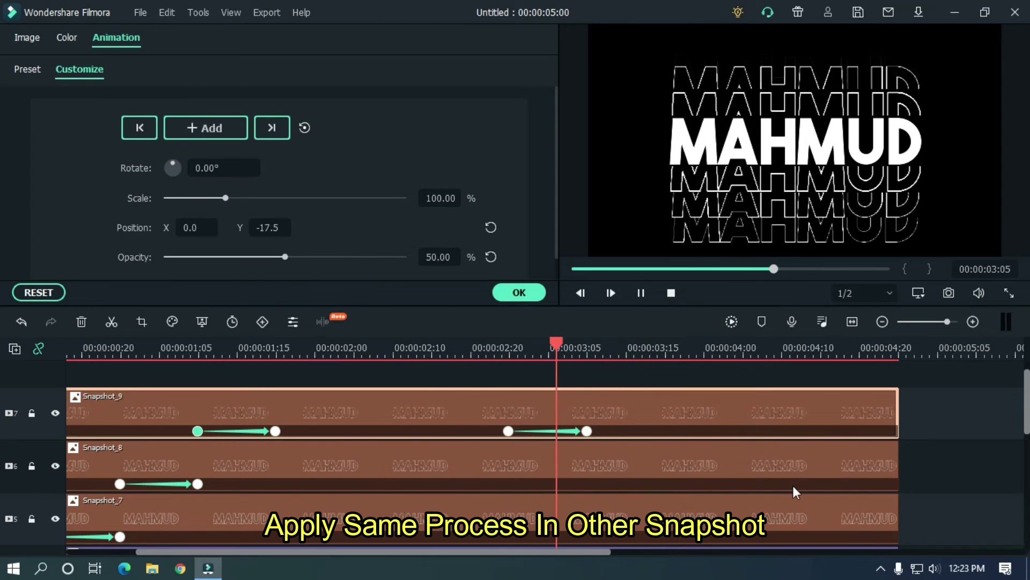
pyautogui.press('space')
# - Add an animation keyframe at 00:00:03:10 to the upper Snapshot_8 clip, keeping its position and opacity
pyautogui.moveTo(1024, 396); pyautogui.dragTo(1024, 409)
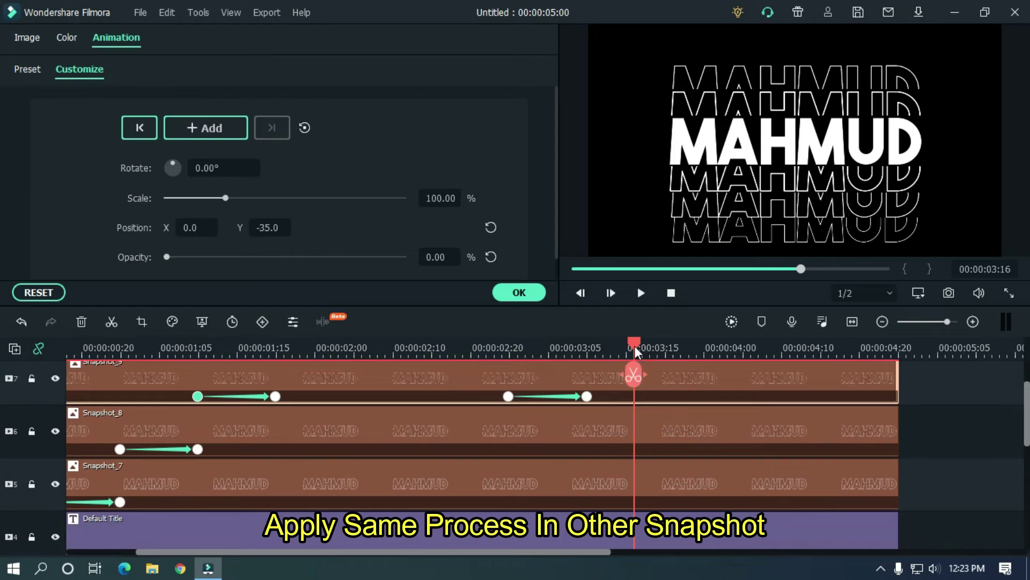
pyautogui.moveTo(634, 348); pyautogui.dragTo(587, 347)
pyautogui.click(624, 417)
pyautogui.click(270, 228)
pyautogui.click(511, 346)
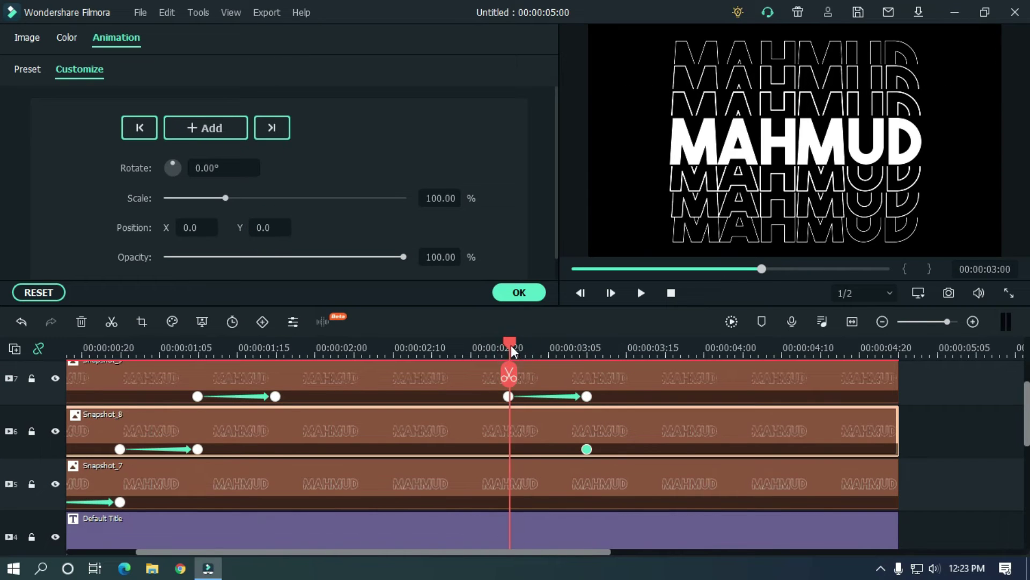
# - Set the upper Snapshot_8 clip's Y position to -35 and opacity to 0% at 00:00:03:20
pyautogui.moveTo(513, 340); pyautogui.dragTo(667, 352)
pyautogui.click(605, 348)
pyautogui.click(258, 227)
pyautogui.write('-35')
pyautogui.moveTo(403, 257); pyautogui.dragTo(160, 262)
# - Animate the upper Snapshot_7 clip out from 00:00:03:20 to Y position -35 and opacity 0% at 00:00:04:05, and preview from the start
pyautogui.click(728, 476)
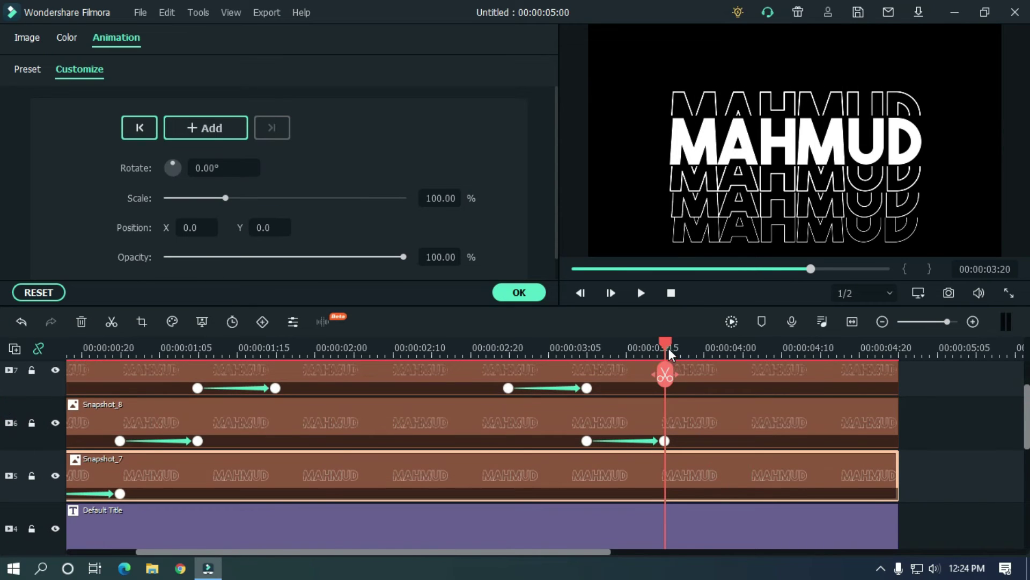
pyautogui.click(206, 131)
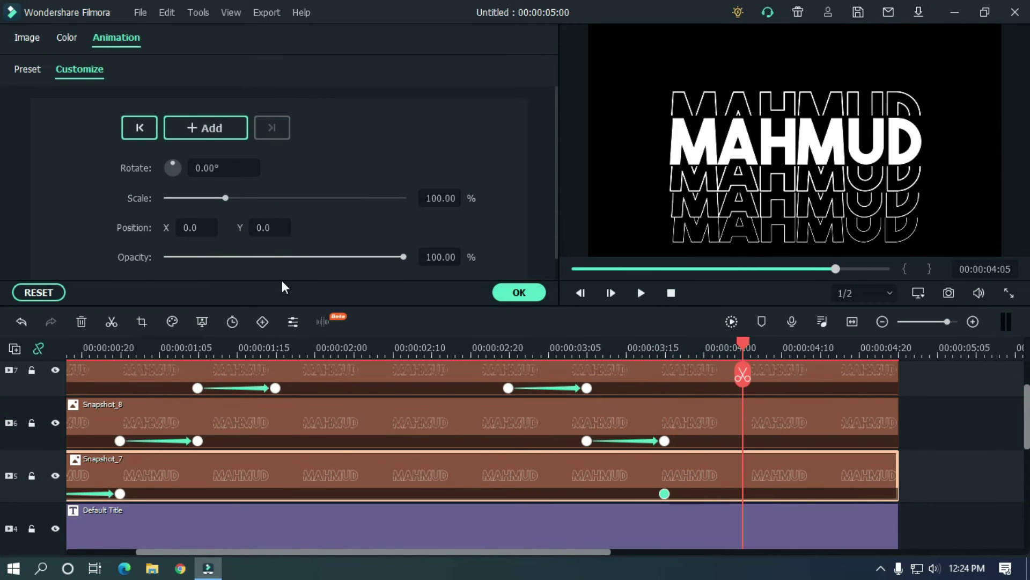
pyautogui.write('5')
pyautogui.moveTo(402, 257); pyautogui.dragTo(160, 261)
pyautogui.moveTo(620, 273); pyautogui.dragTo(479, 257)
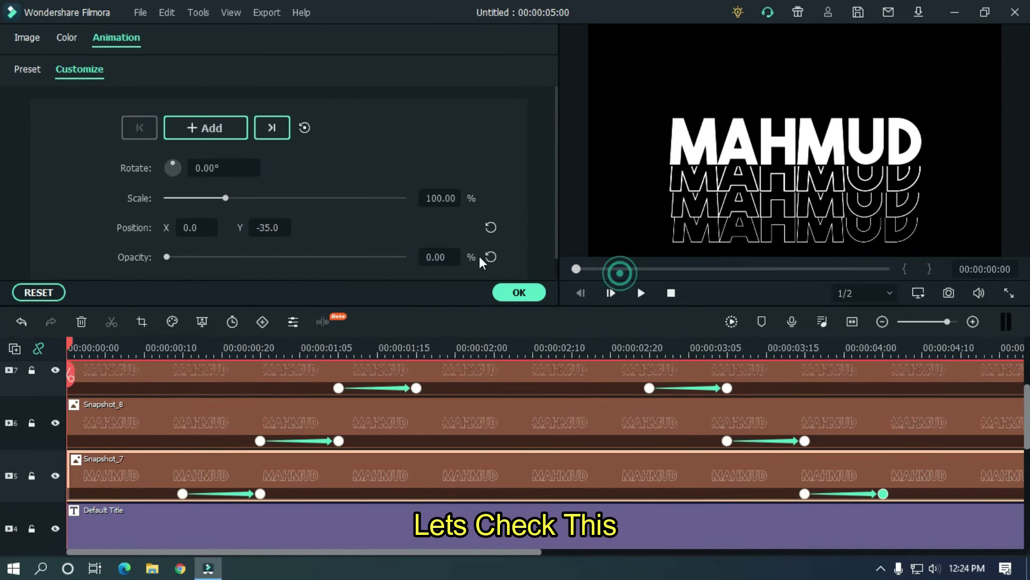
pyautogui.press('space')
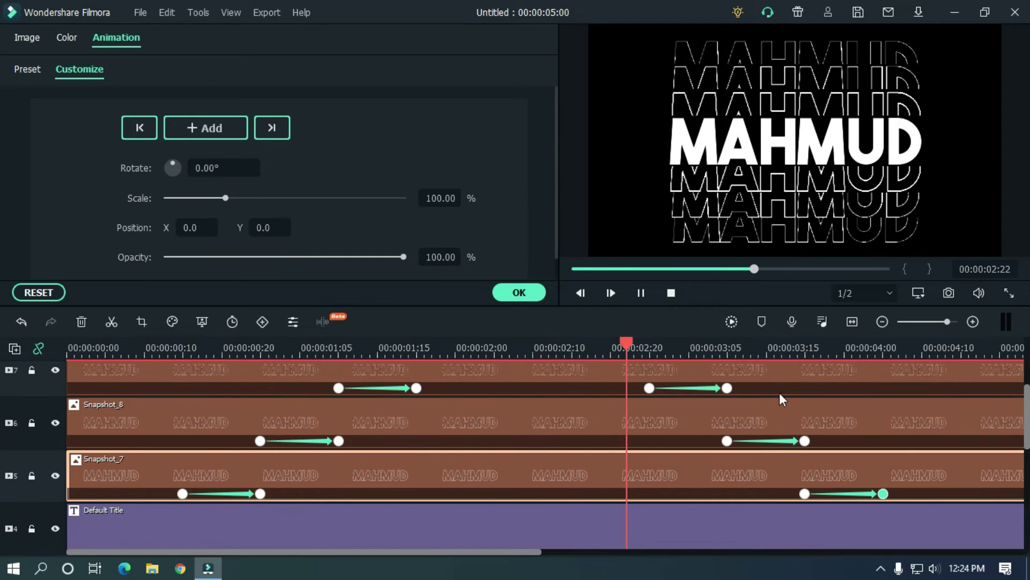
pyautogui.press('space')
# - Trim the ends of the three upper snapshot clips together to just after the last keyframe of the upper Snapshot_7 clip
pyautogui.moveTo(778, 348); pyautogui.dragTo(526, 337)
pyautogui.scroll(-3, 2, 422)
pyautogui.scroll(2, 1, 427)
pyautogui.moveTo(857, 462); pyautogui.dragTo(729, 401)
pyautogui.moveTo(787, 432); pyautogui.dragTo(688, 425)
# - Add an animation keyframe at 00:00:00:15 to the lower Snapshot_7 clip, with Y position 35 and opacity 0%
pyautogui.scroll(-4, 2, 403)
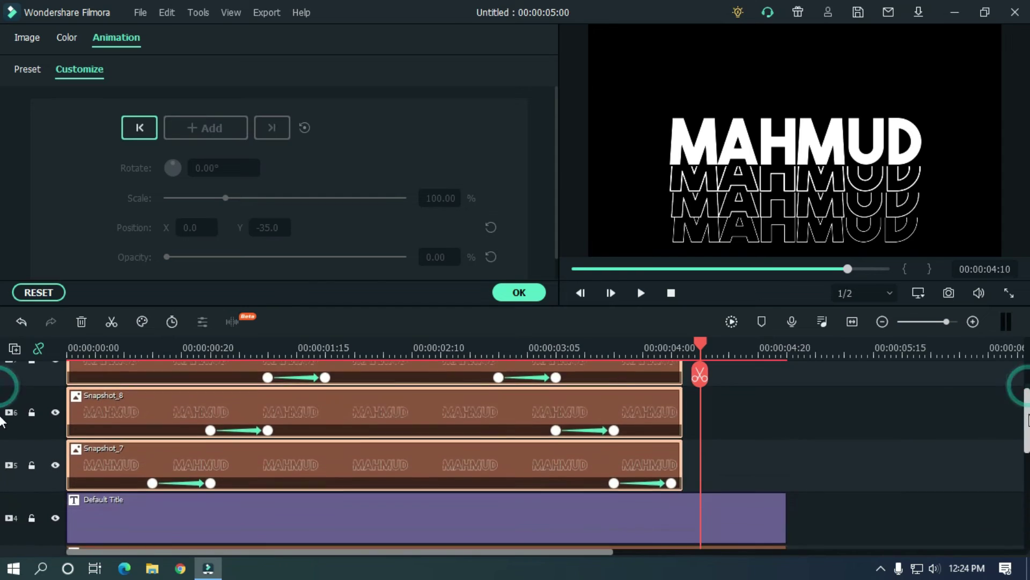
pyautogui.scroll(1, 2, 470)
pyautogui.scroll(-1, 1, 470)
pyautogui.scroll(3, 2, 456)
pyautogui.scroll(-4, 2, 444)
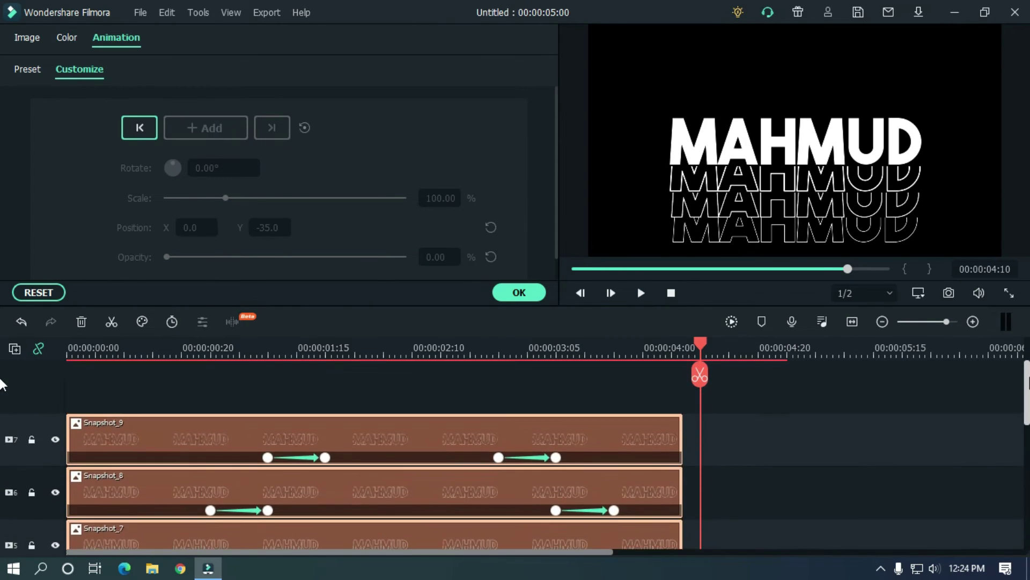
pyautogui.doubleClick(199, 413)
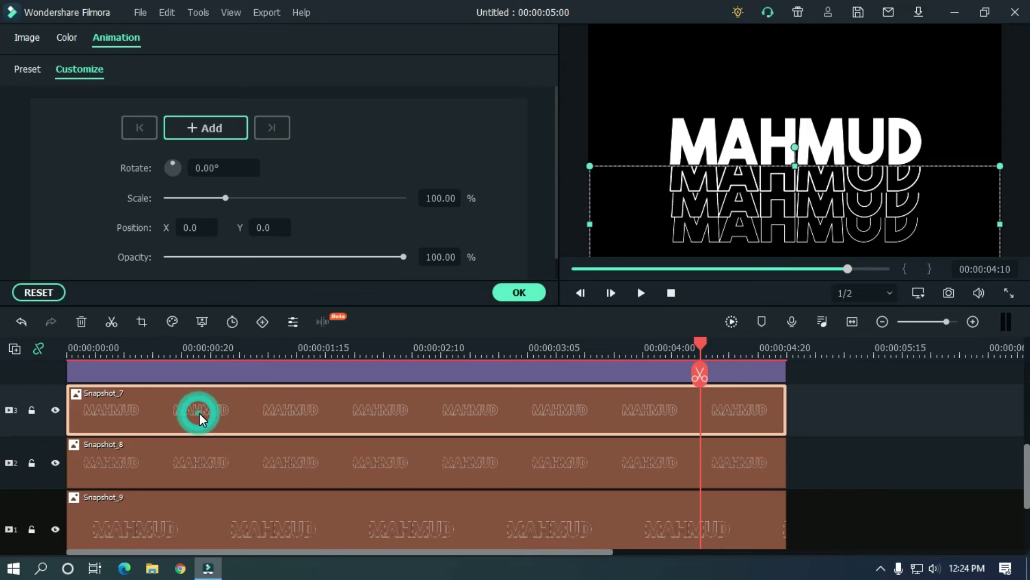
pyautogui.click(164, 346)
pyautogui.scroll(4, 1026, 452)
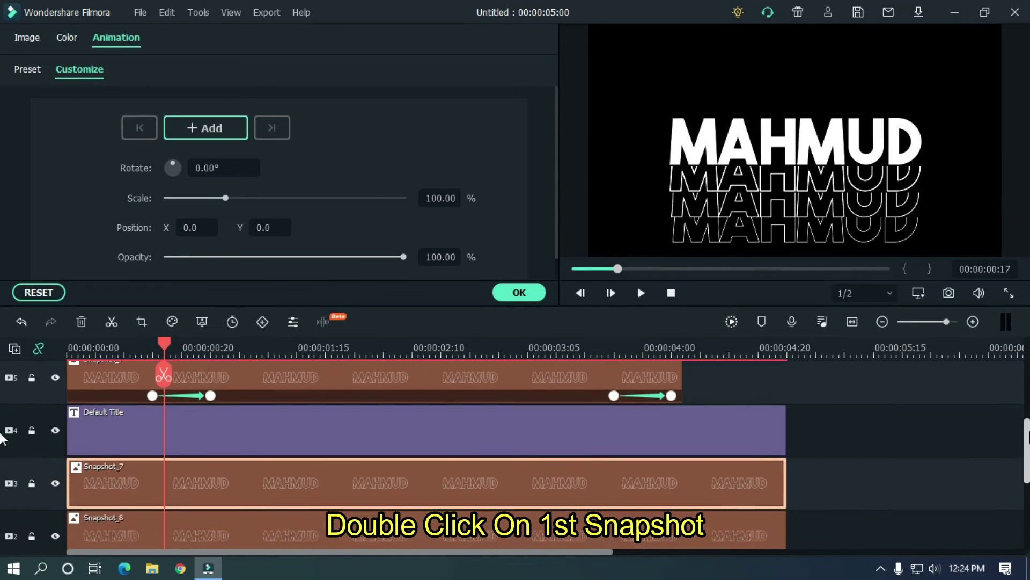
pyautogui.click(166, 516)
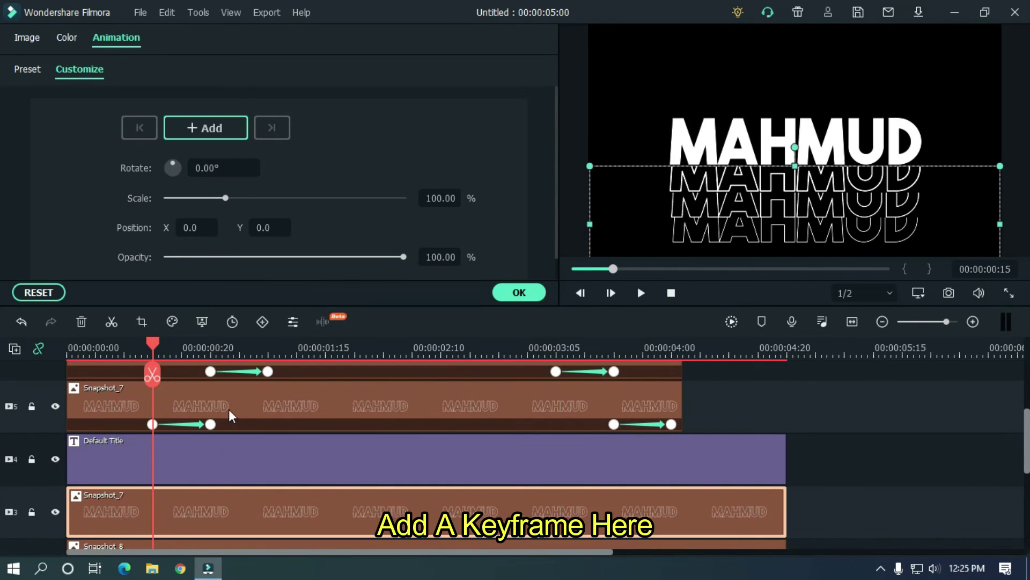
pyautogui.click(217, 129)
pyautogui.click(270, 229)
pyautogui.write('35')
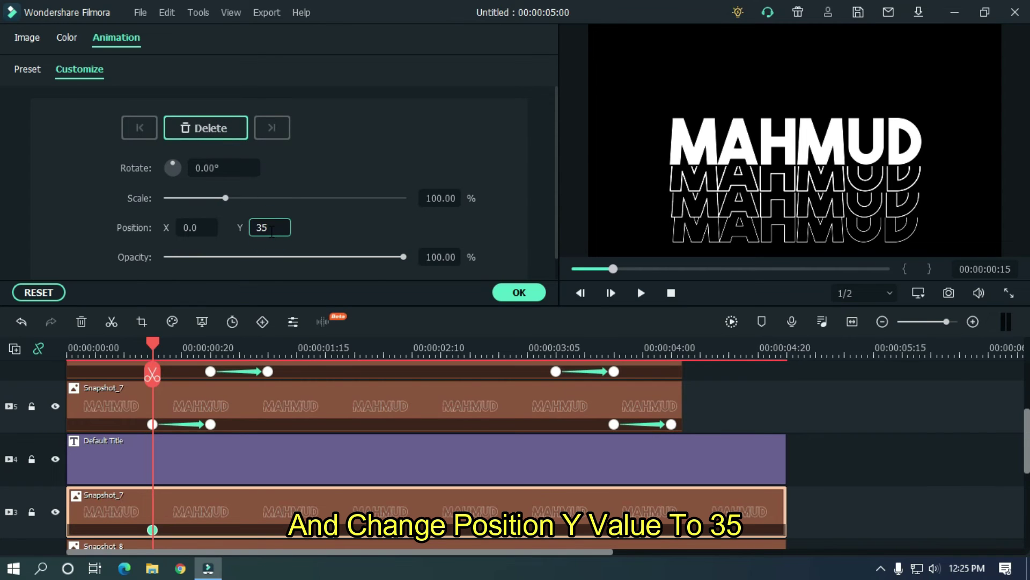
pyautogui.moveTo(324, 256); pyautogui.dragTo(121, 276)
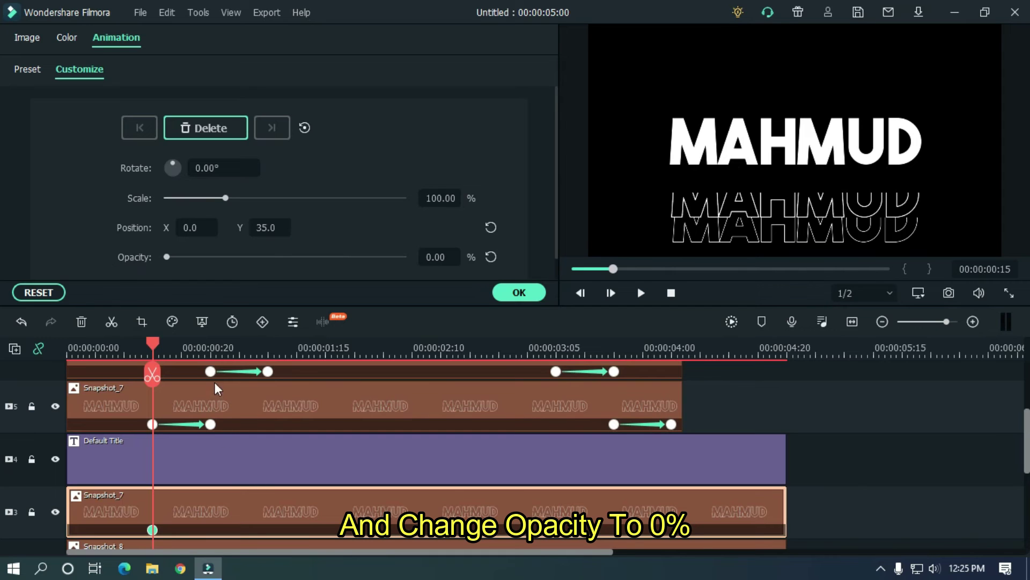
# - Reset the lower Snapshot_7 clip's opacity and Y position at 00:00:01:00 to create its end keyframe, and preview the animation
pyautogui.moveTo(217, 355); pyautogui.dragTo(211, 347)
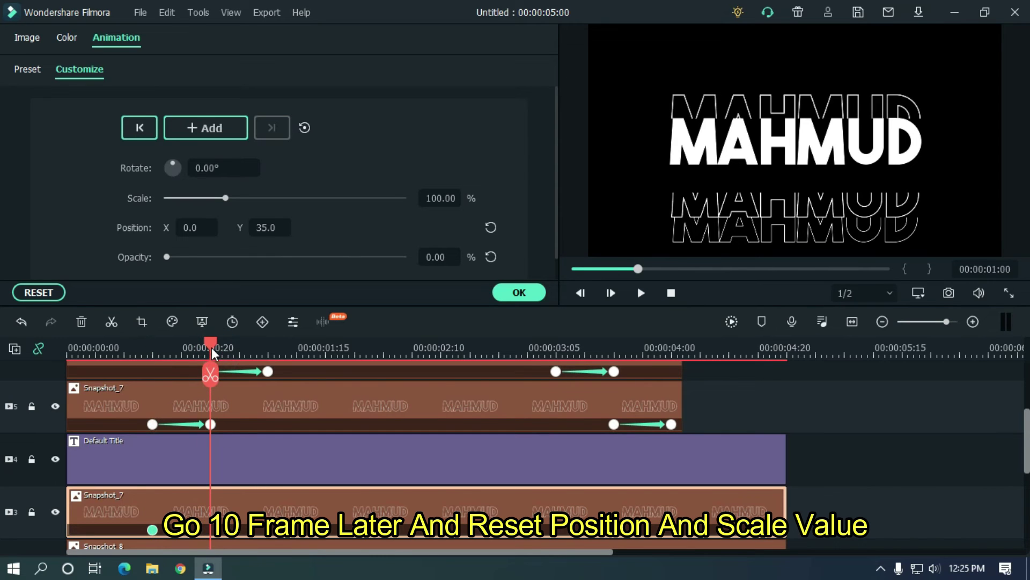
pyautogui.click(489, 256)
pyautogui.click(491, 228)
pyautogui.moveTo(611, 270); pyautogui.dragTo(548, 272)
pyautogui.press('space')
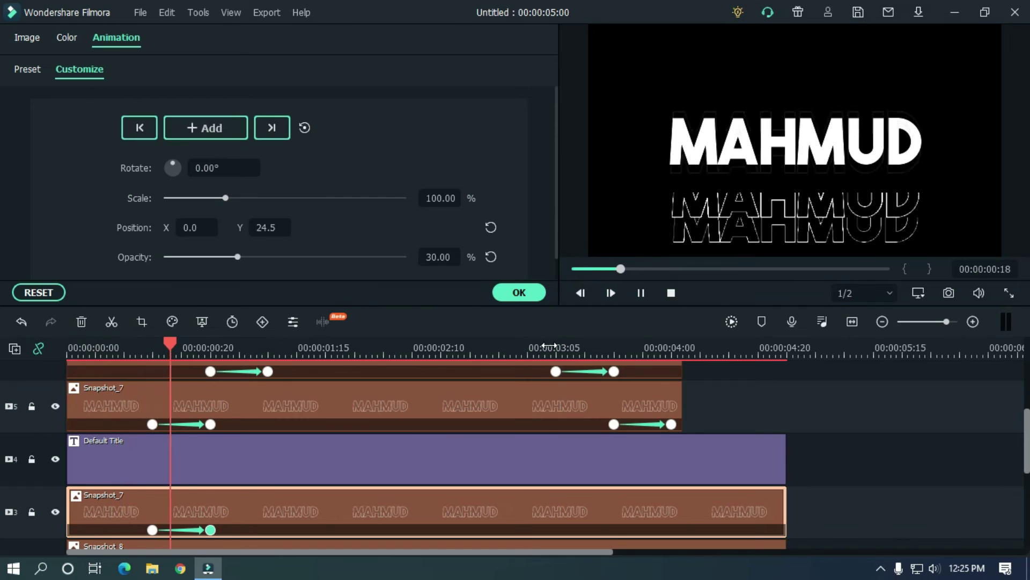
pyautogui.press('space')
# - Animate the lower Snapshot_8 clip in from Y position 35 and opacity 0% at 00:00:01:00 to reset values at 00:00:01:10
pyautogui.scroll(-1, 522, 429)
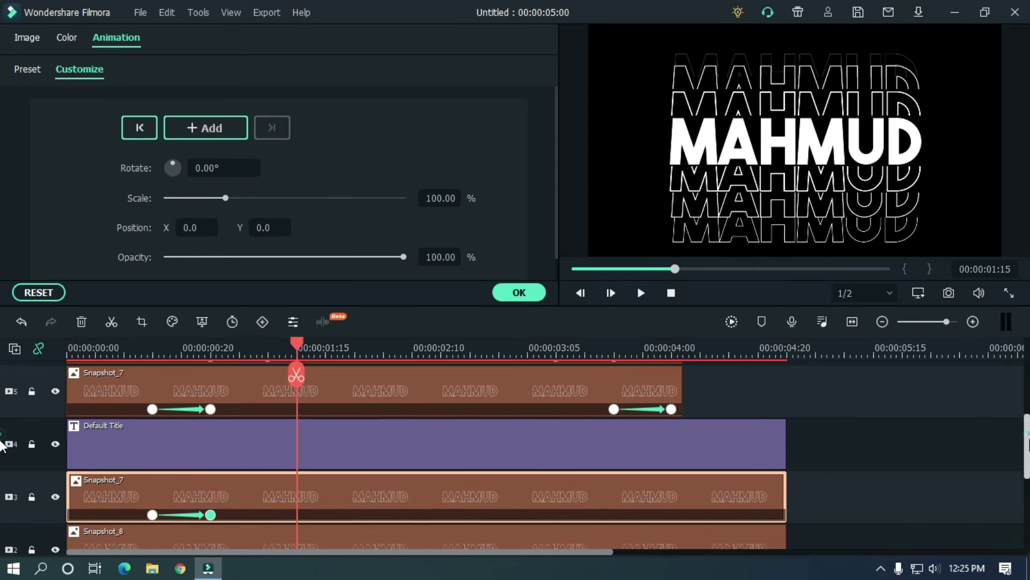
pyautogui.scroll(-2, 986, 476)
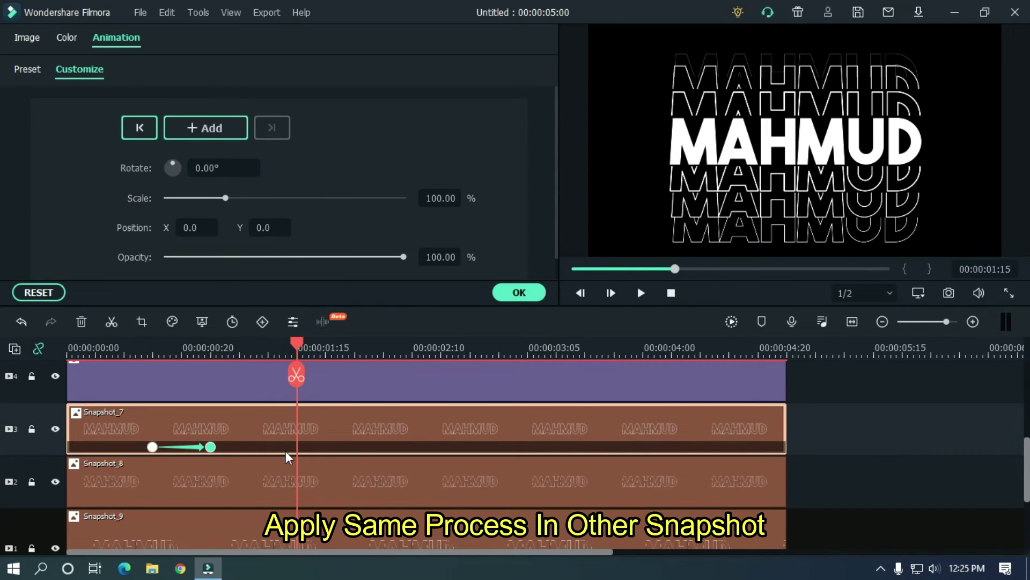
pyautogui.moveTo(268, 348); pyautogui.dragTo(214, 349)
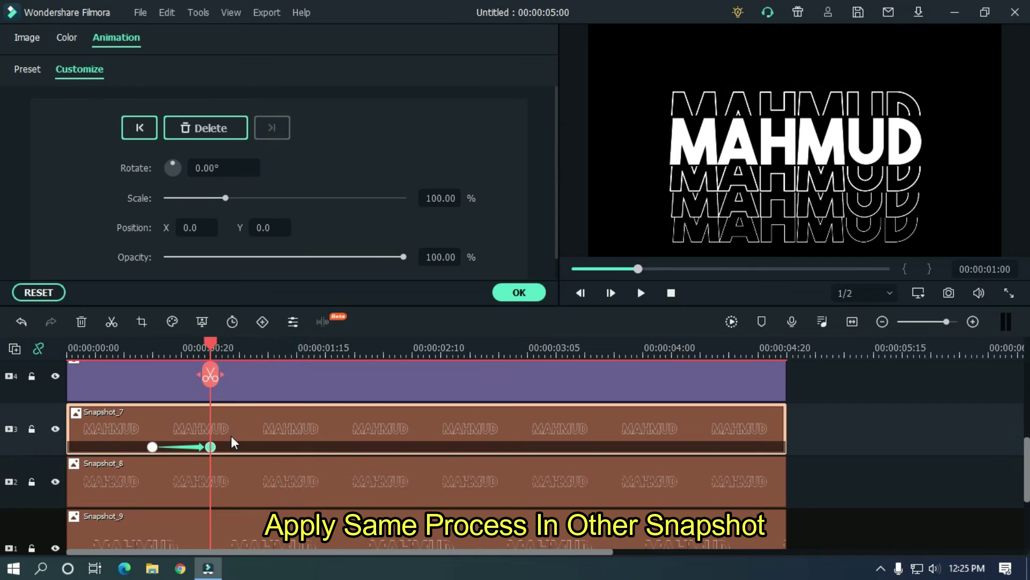
pyautogui.click(230, 483)
pyautogui.click(225, 129)
pyautogui.click(270, 228)
pyautogui.write('35')
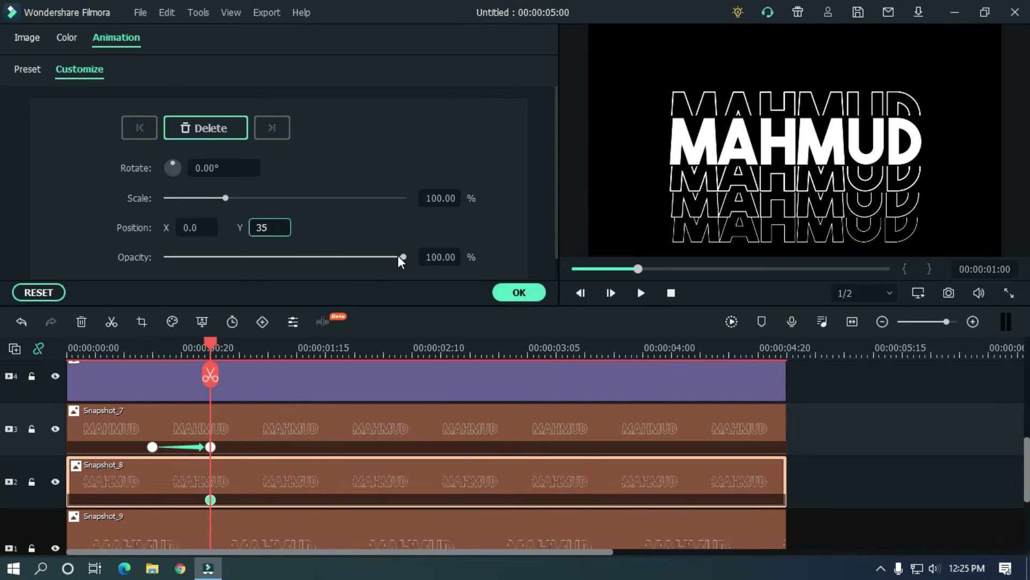
pyautogui.moveTo(404, 257); pyautogui.dragTo(139, 260)
pyautogui.moveTo(217, 342); pyautogui.dragTo(270, 345)
pyautogui.click(304, 128)
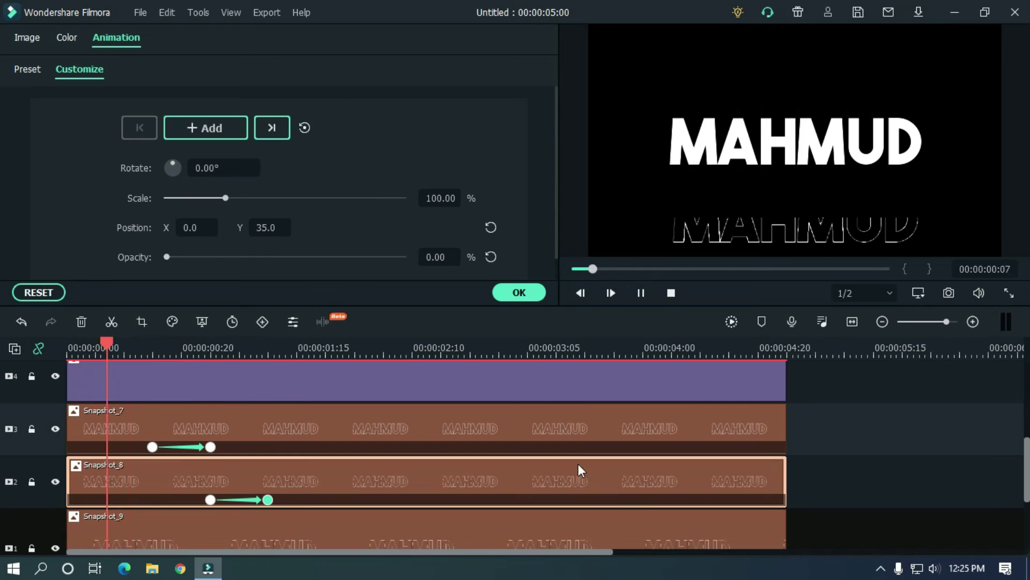
# - Animate the lower Snapshot_9 clip sliding and fading in from 00:00:01:10 to 00:00:01:20 like the lower Snapshot_8 clip, and preview it
pyautogui.scroll(-2, 376, 456)
pyautogui.click(298, 466)
pyautogui.click(268, 228)
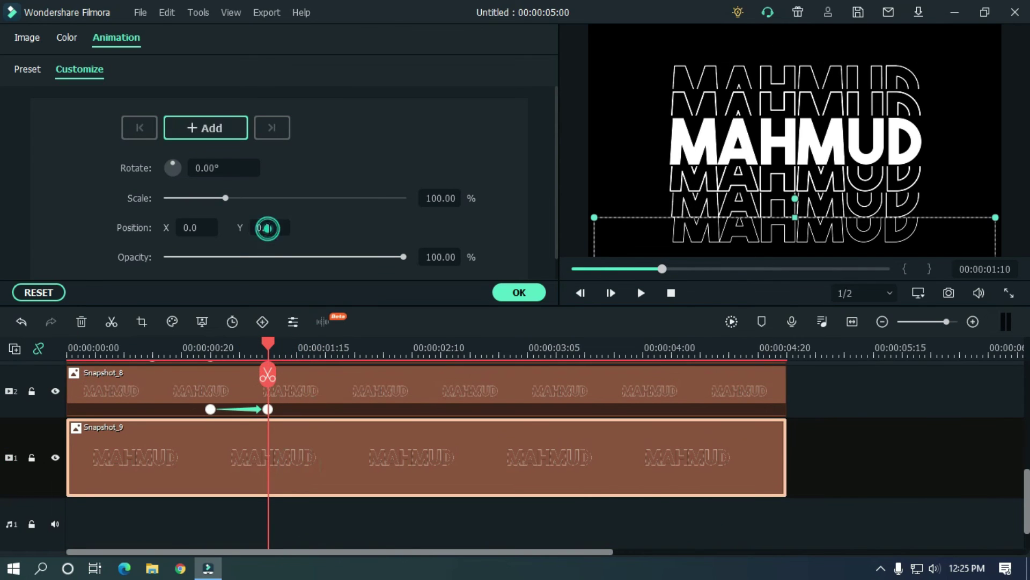
pyautogui.moveTo(440, 258); pyautogui.dragTo(217, 300)
pyautogui.moveTo(266, 342); pyautogui.dragTo(325, 343)
pyautogui.click(490, 257)
pyautogui.click(572, 268)
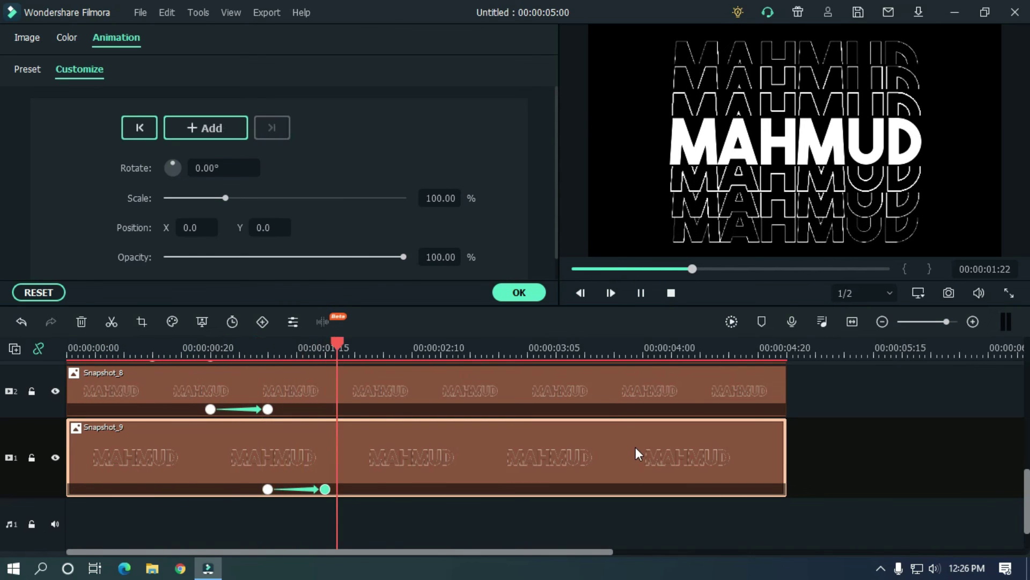
pyautogui.press('space')
# - Animate the lower Snapshot_9 clip out from a keyframe at 00:00:03:00 to Y position 35 and opacity 0% at 00:00:03:10
pyautogui.moveTo(1028, 510)
pyautogui.mouseDown()
pyautogui.moveTo(1022, 416)
pyautogui.moveTo(1024, 515)
pyautogui.moveTo(1024, 485)
pyautogui.moveTo(1024, 500)
pyautogui.mouseUp()
pyautogui.moveTo(519, 340); pyautogui.dragTo(500, 348)
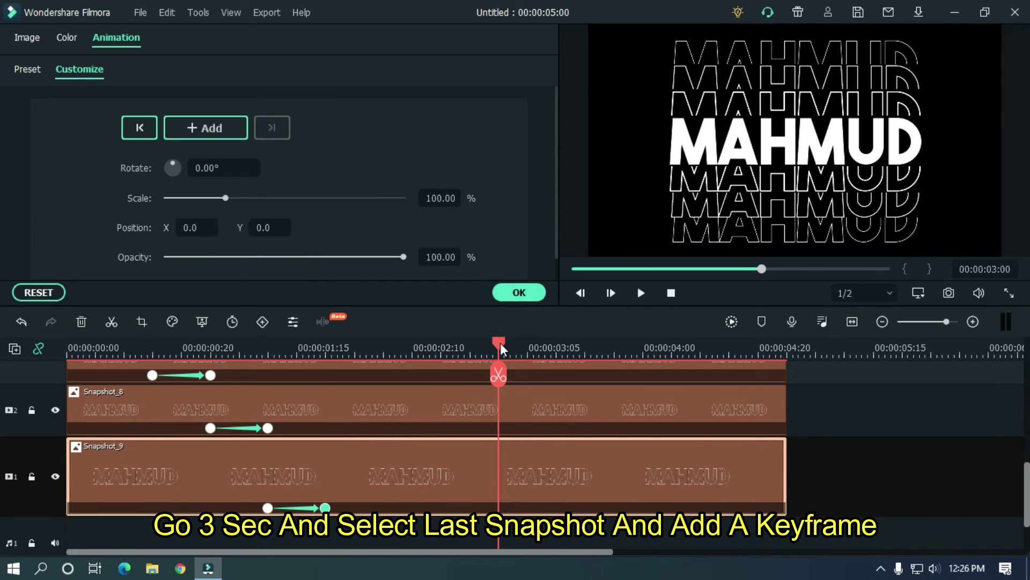
pyautogui.click(530, 461)
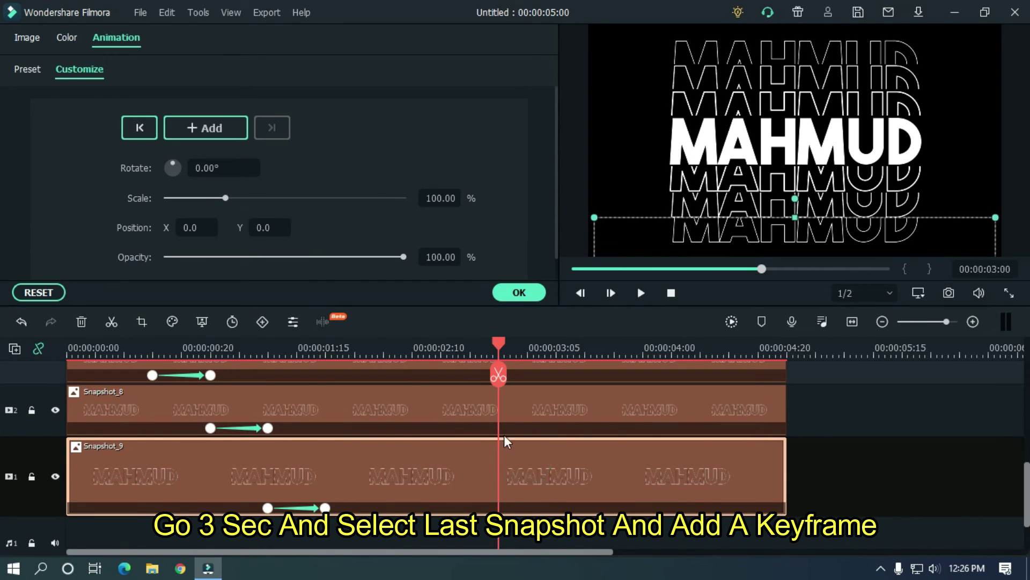
pyautogui.click(219, 133)
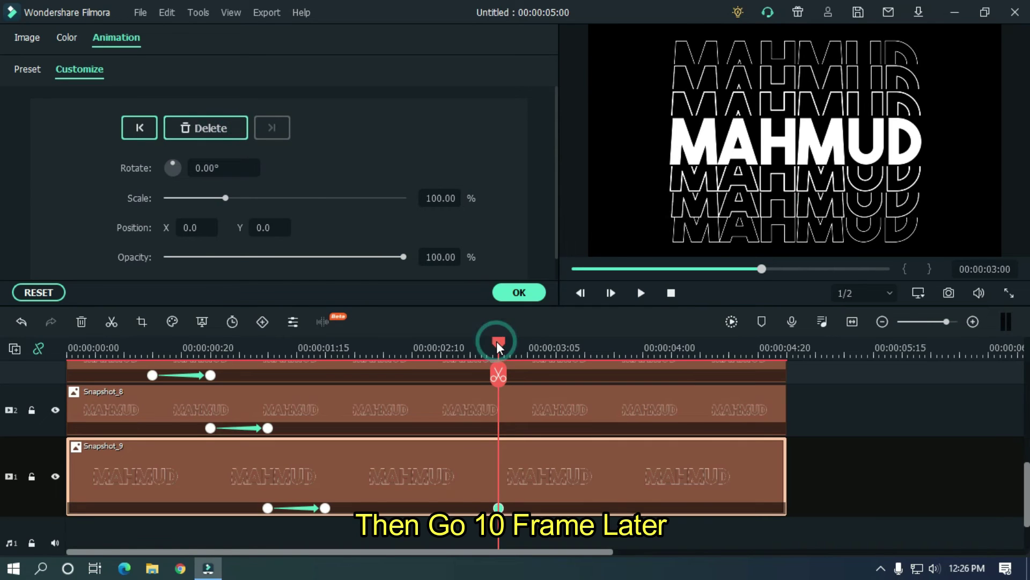
pyautogui.moveTo(497, 341); pyautogui.dragTo(560, 342)
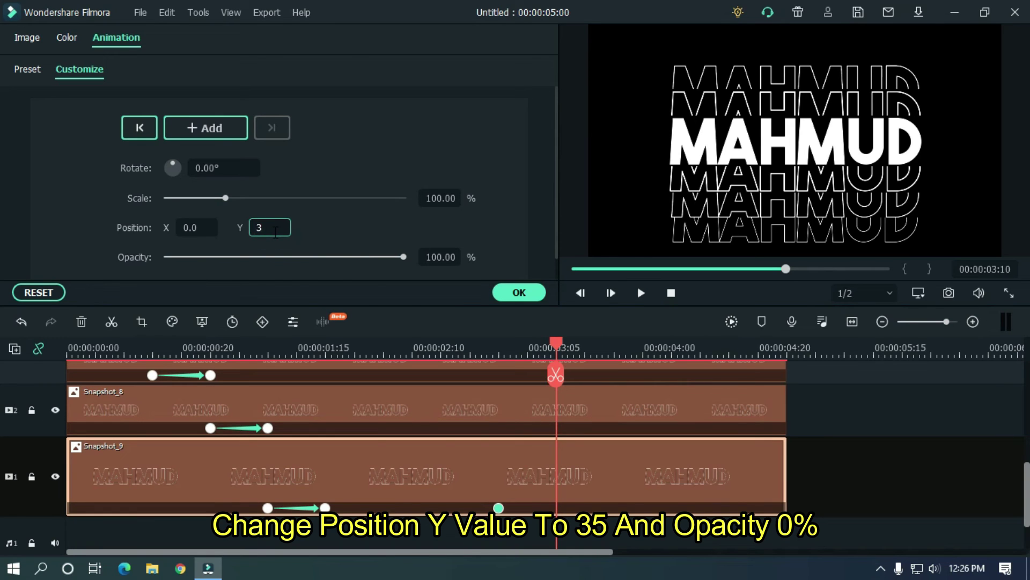
pyautogui.moveTo(382, 256); pyautogui.dragTo(130, 257)
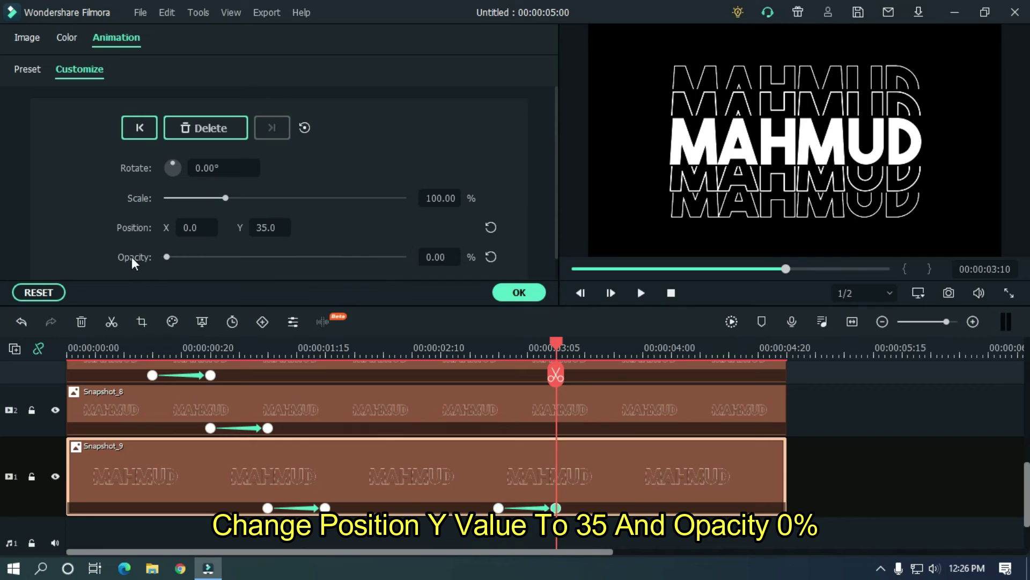
# - Animate the lower Snapshot_8 clip out from a keyframe at 00:00:03:10 to Y position 35 and opacity 0% at 00:00:03:20
pyautogui.click(587, 404)
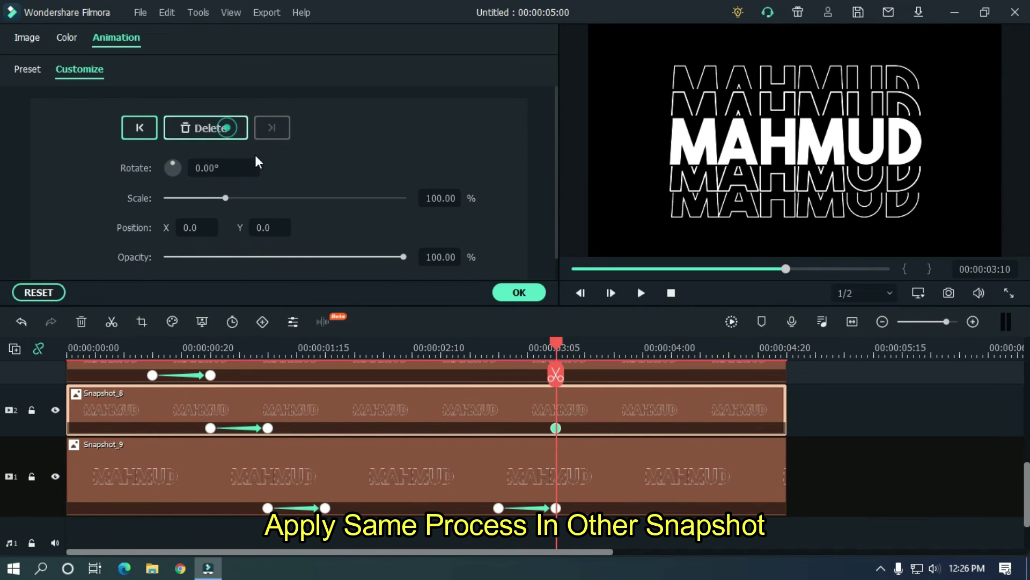
pyautogui.moveTo(558, 343); pyautogui.dragTo(619, 346)
pyautogui.click(276, 225)
pyautogui.write('3')
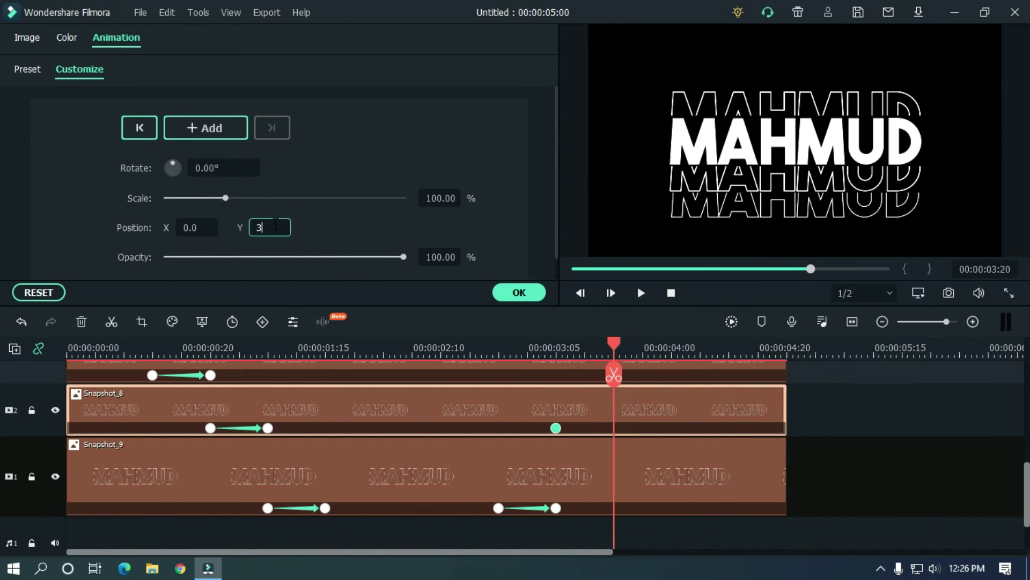
pyautogui.write('5')
pyautogui.moveTo(404, 256); pyautogui.dragTo(161, 266)
# - Animate the lower Snapshot_7 clip out from a keyframe at 00:00:03:20 to Y position 35 and opacity 0% at 00:00:04:05
pyautogui.moveTo(615, 346); pyautogui.dragTo(672, 376)
pyautogui.click(589, 369)
pyautogui.click(227, 125)
pyautogui.scroll(2, 602, 370)
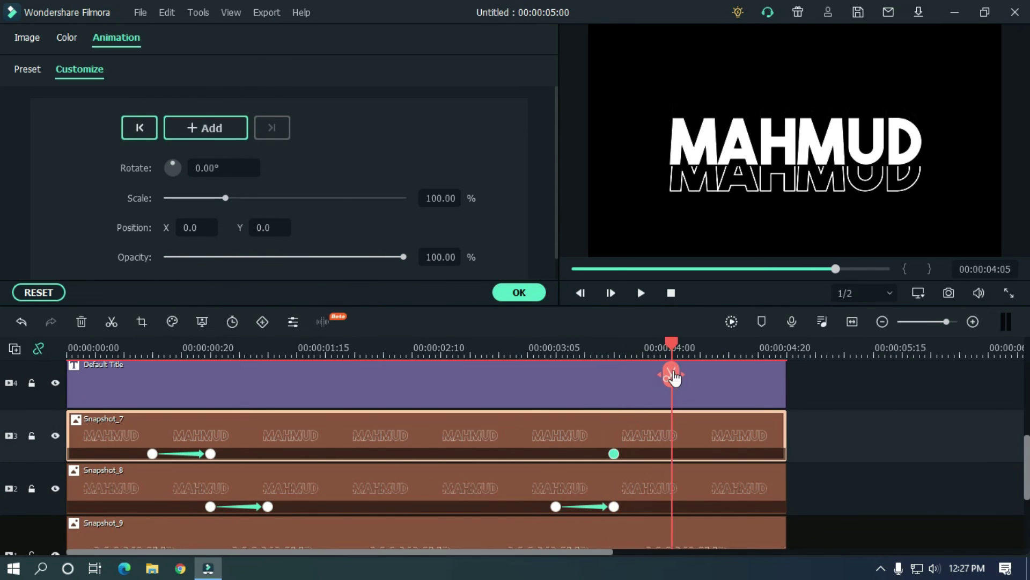
pyautogui.moveTo(403, 258); pyautogui.dragTo(129, 271)
# - Trim the lower Snapshot_7, Snapshot_8 and Snapshot_9 clips together to end just after 00:00:04:05, keeping the title's length, and preview the fade-out
pyautogui.moveTo(1027, 466); pyautogui.dragTo(1026, 499)
pyautogui.moveTo(881, 488); pyautogui.dragTo(757, 365)
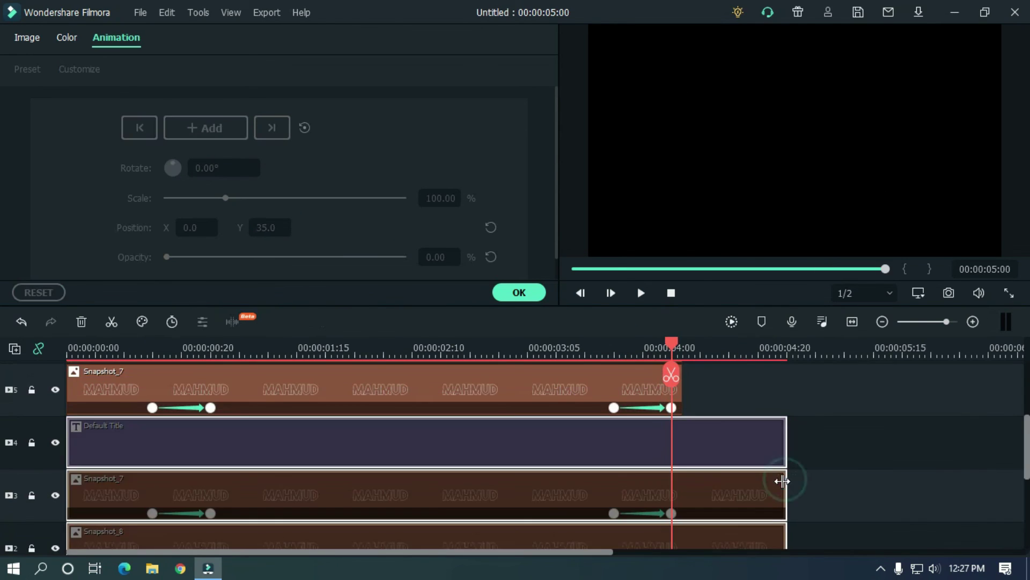
pyautogui.rightClick(781, 481)
pyautogui.click(734, 395)
pyautogui.moveTo(1026, 446); pyautogui.dragTo(1026, 486)
pyautogui.moveTo(851, 520); pyautogui.dragTo(757, 387)
pyautogui.moveTo(1026, 485); pyautogui.dragTo(1026, 455)
pyautogui.moveTo(786, 462); pyautogui.dragTo(681, 461)
pyautogui.moveTo(651, 272); pyautogui.dragTo(442, 255)
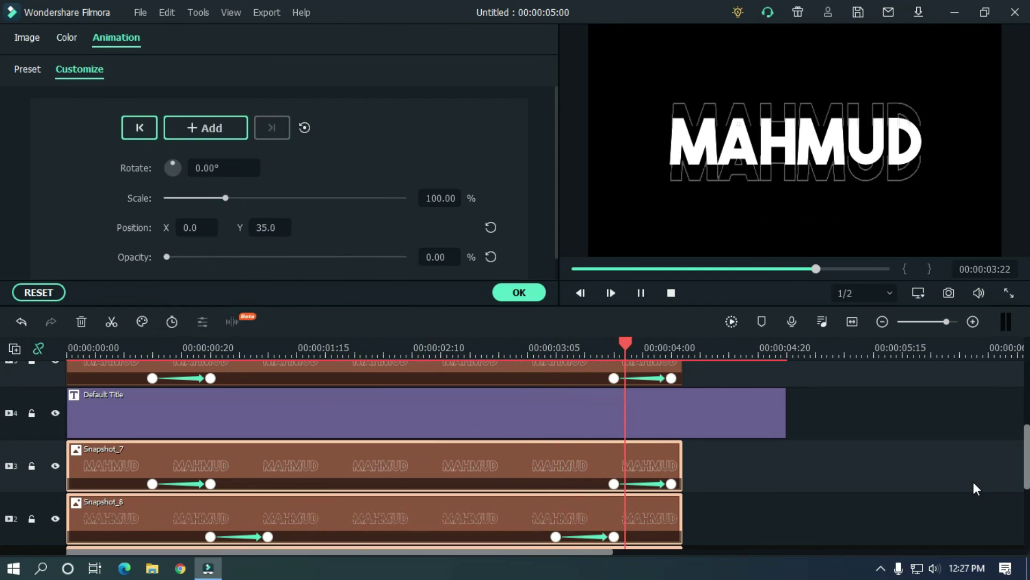
pyautogui.moveTo(1027, 479); pyautogui.dragTo(1027, 409)
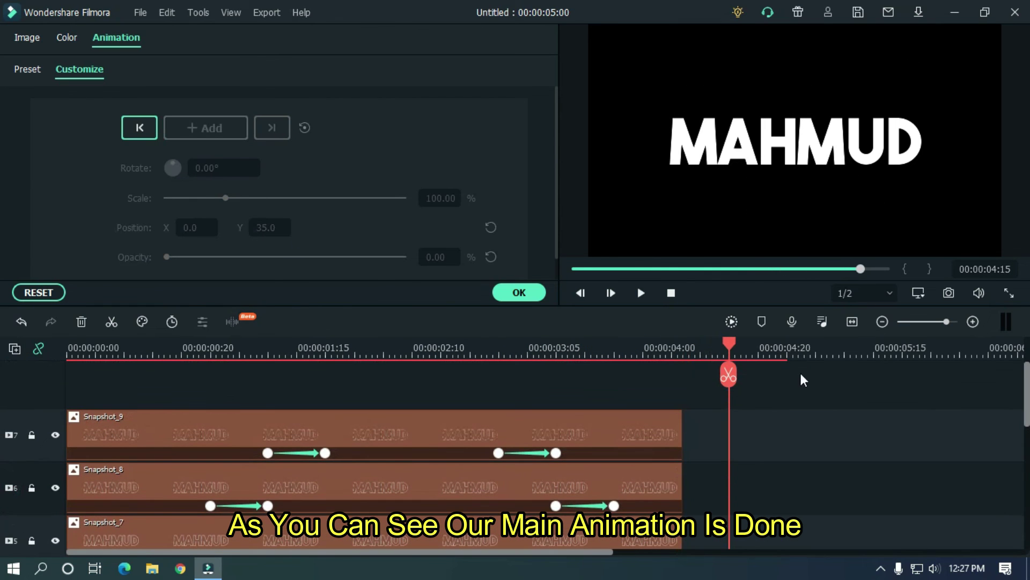
# - Apply the Dissolve transition to the start of the Default Title clip and preview it from the beginning
pyautogui.moveTo(805, 352); pyautogui.dragTo(703, 338)
pyautogui.scroll(-3, 1, 419)
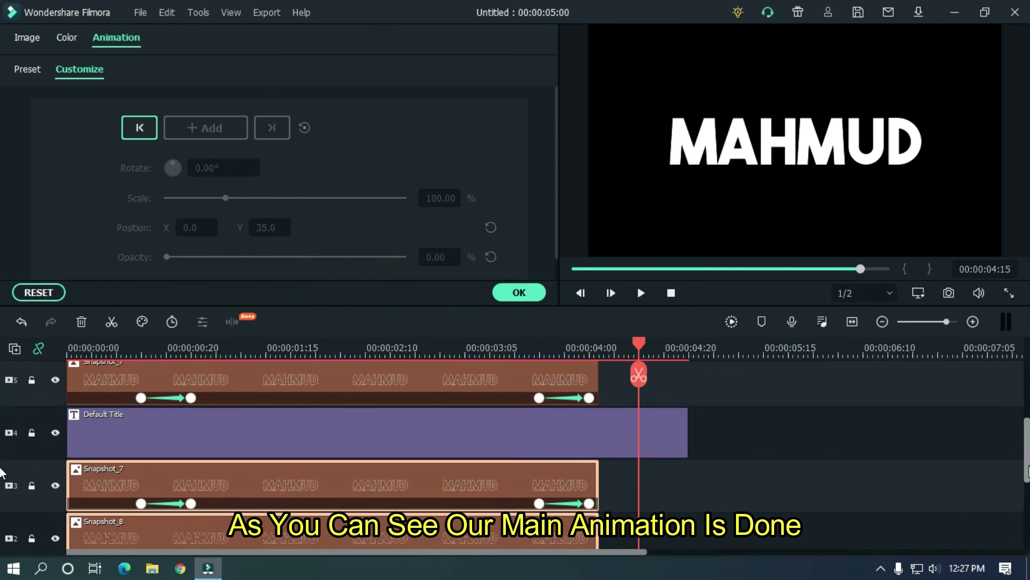
pyautogui.click(527, 294)
pyautogui.click(172, 43)
pyautogui.moveTo(354, 143); pyautogui.dragTo(105, 432)
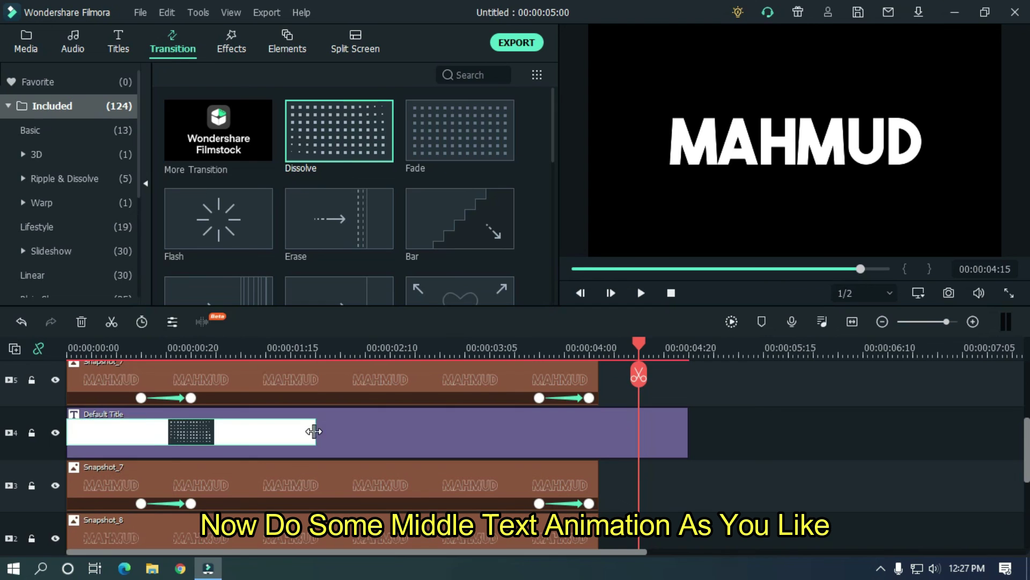
pyautogui.press('Home')
pyautogui.press('space')
# - Add animation keyframes to the Default Title at 00:00:04:05, 00:00:04:10 and 00:00:04:20, enlarging its scale at the second, and preview the result
pyautogui.moveTo(504, 355); pyautogui.dragTo(578, 358)
pyautogui.click(655, 354)
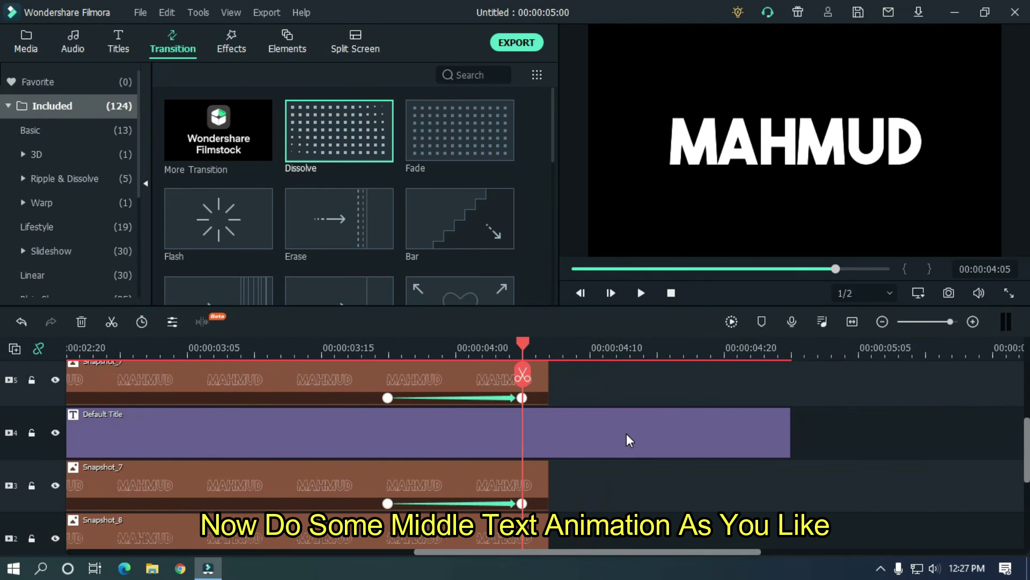
pyautogui.doubleClick(628, 439)
pyautogui.click(109, 38)
pyautogui.click(79, 70)
pyautogui.click(189, 133)
pyautogui.click(590, 347)
pyautogui.moveTo(225, 198); pyautogui.dragTo(328, 198)
pyautogui.click(604, 348)
pyautogui.click(719, 348)
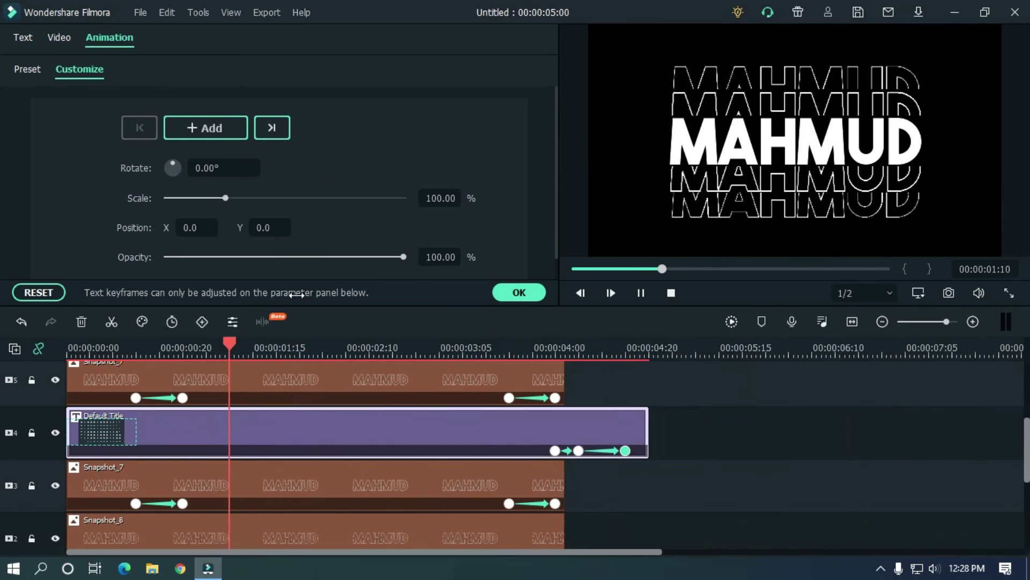
pyautogui.click(670, 293)
pyautogui.click(640, 294)
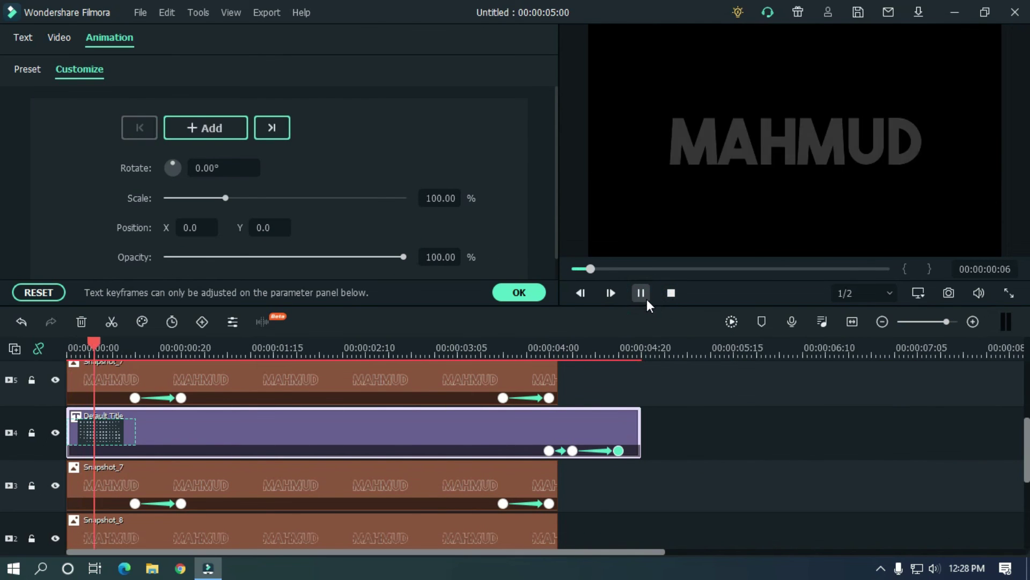